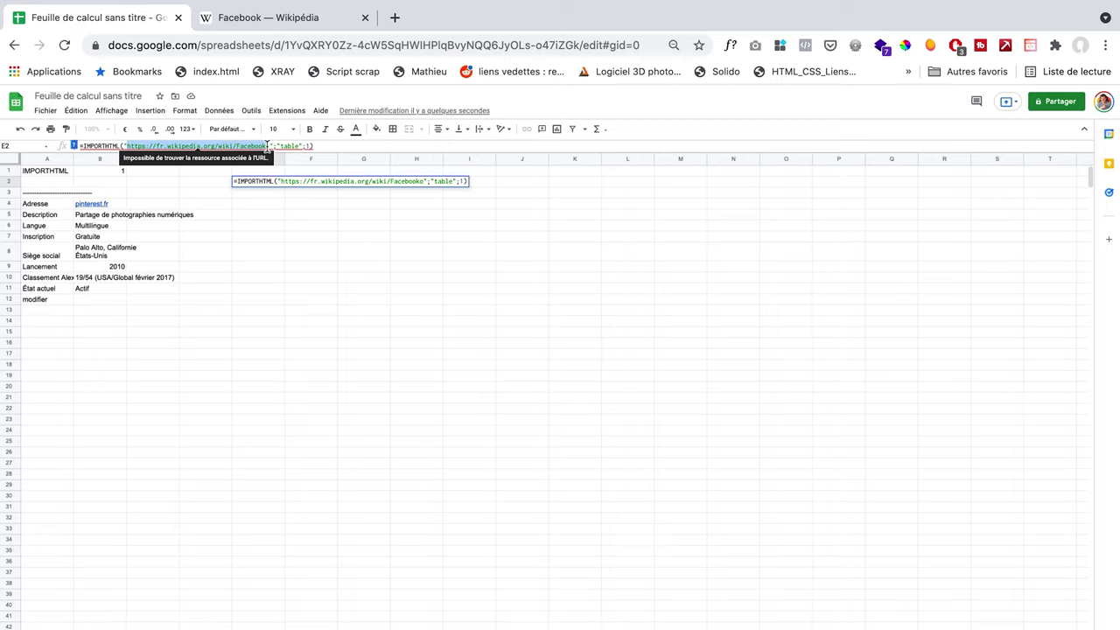
Correct the Wikipedia URL in E2's IMPORTHTML formula so that it ends in Facebook.
key("BackSpace")
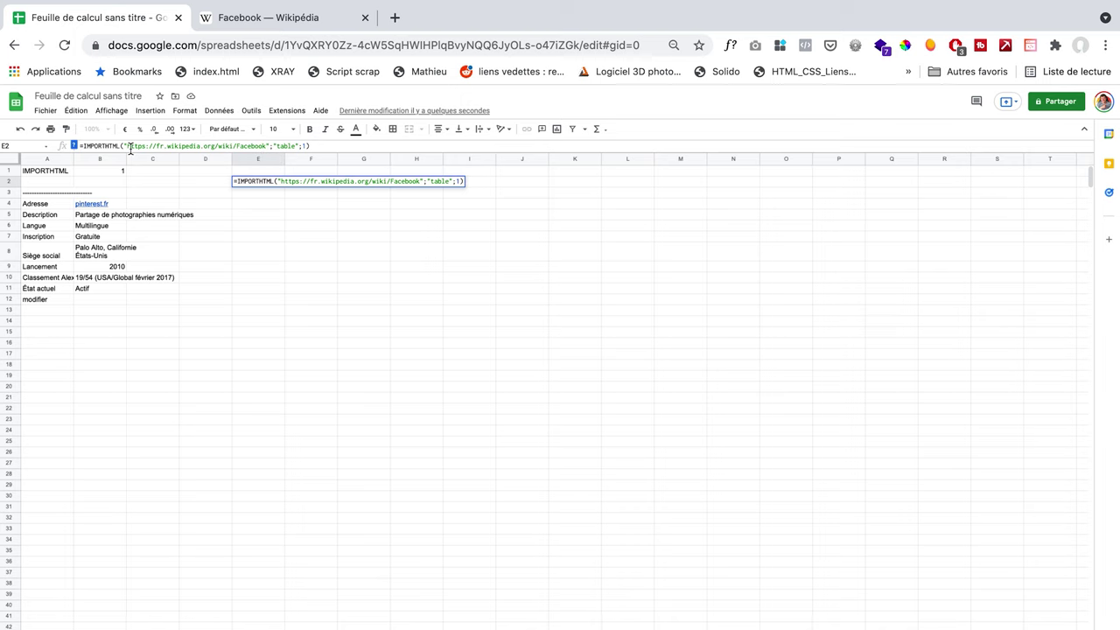
key("ctrl+t")
key("ctrl+w")
Switch to the Facebook Wikipedia page and load its address with ?=1 appended.
left_click(250, 17)
left_click(281, 44)
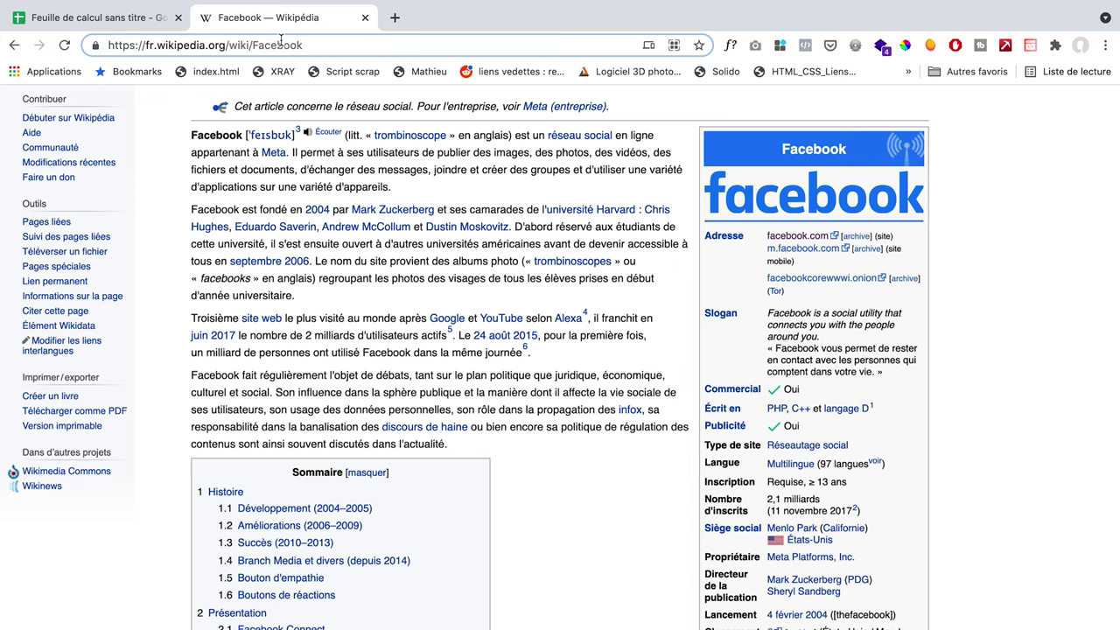
type("?=1")
key("Return")
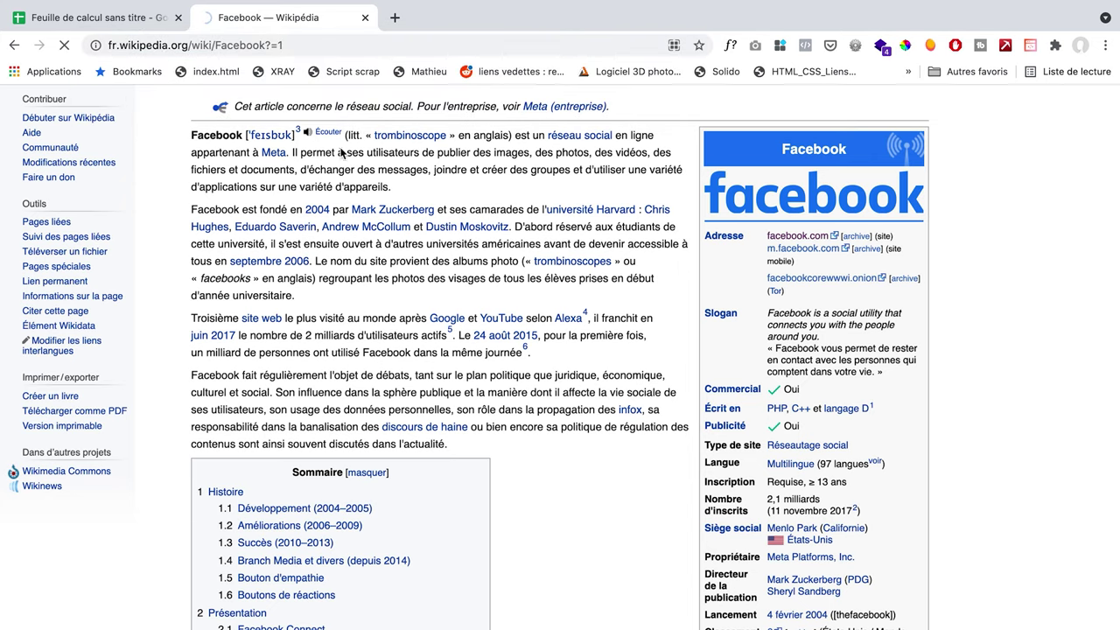
Reload the Facebook Wikipedia page with the address ending changed to ?=2.
left_click(312, 46)
left_click(312, 47)
key("BackSpace")
type("2")
key("Return")
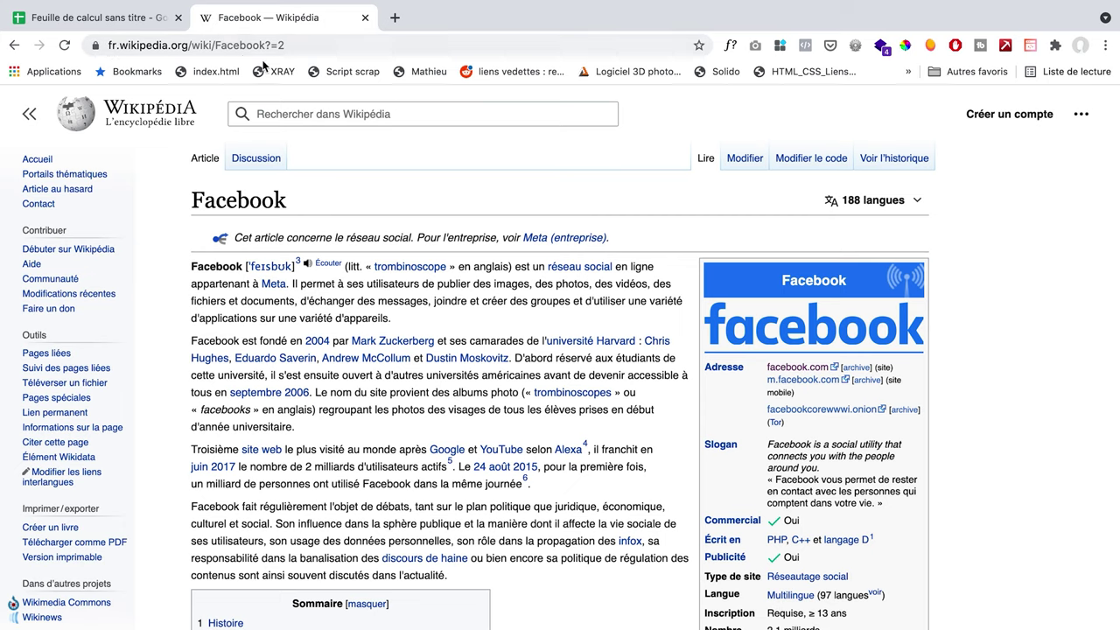
Back in the spreadsheet, append &"?="&B1 to the Facebook URL in E2's IMPORTHTML formula.
left_click(116, 26)
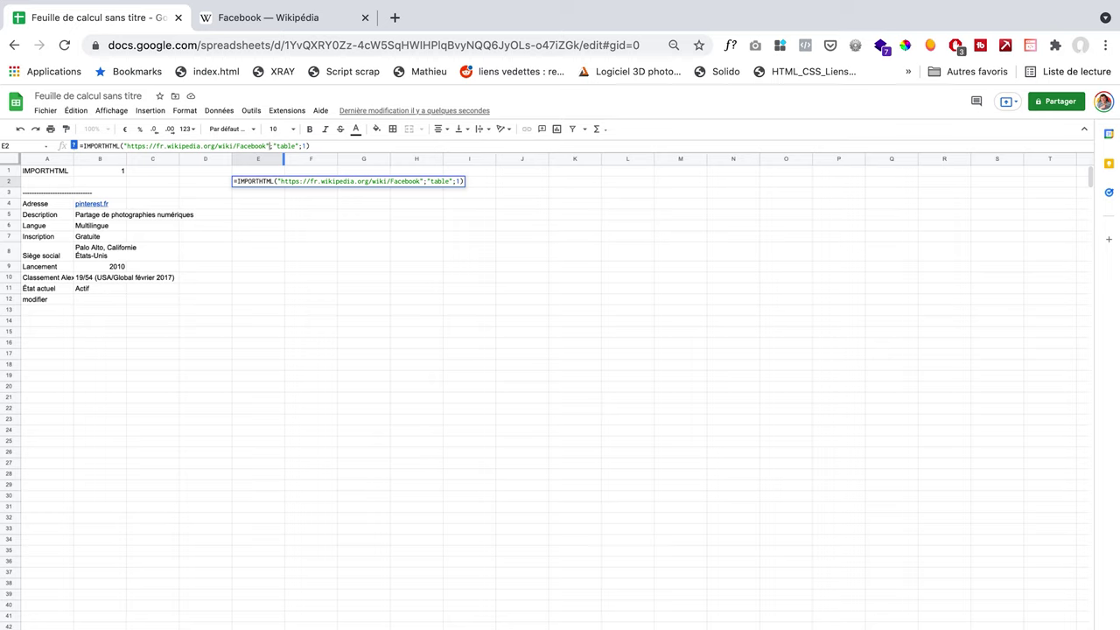
type("& ")
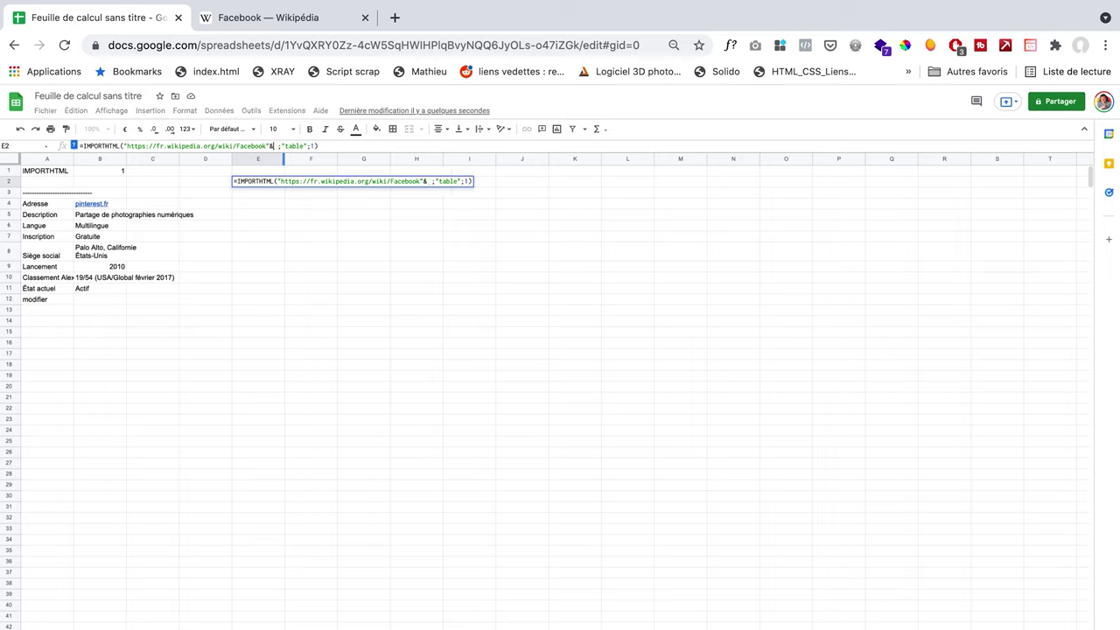
type("\"?=")
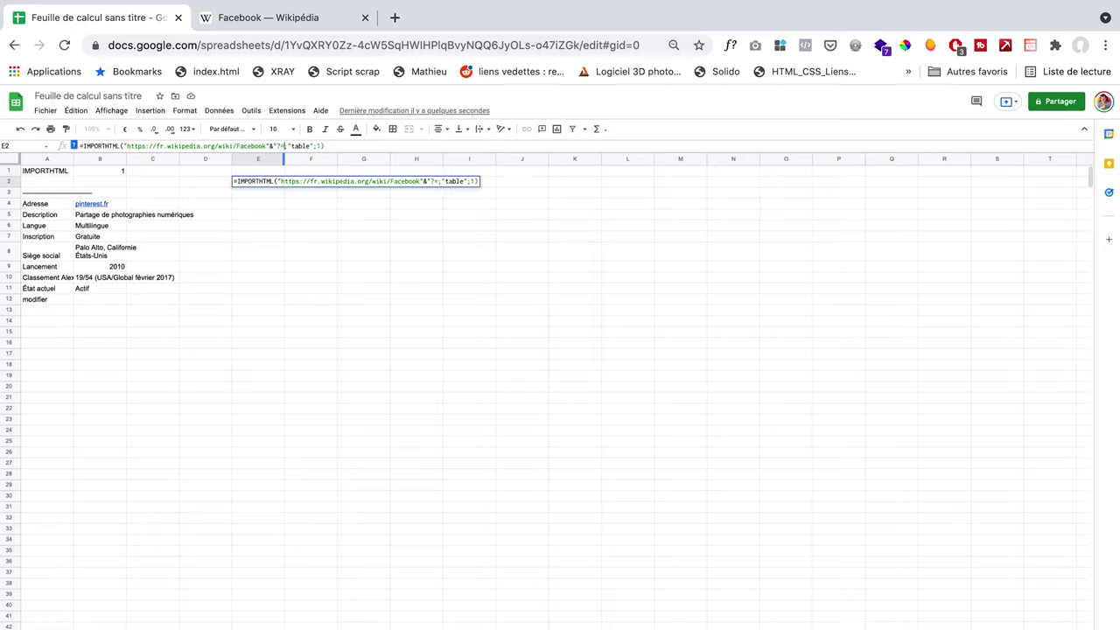
type("\"&")
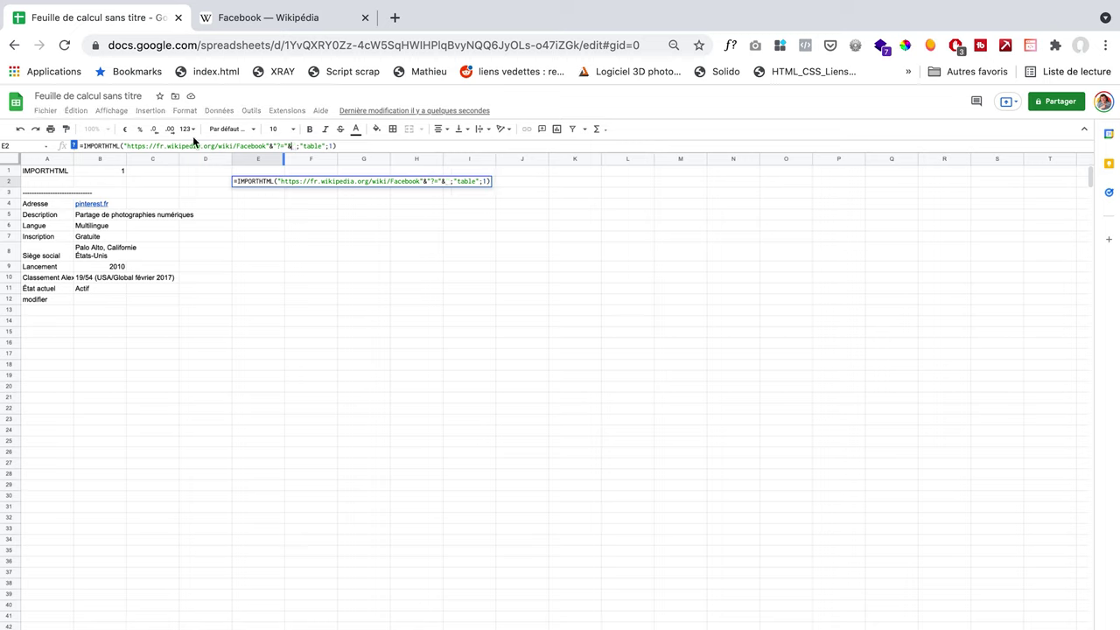
left_click(111, 171)
key("Return")
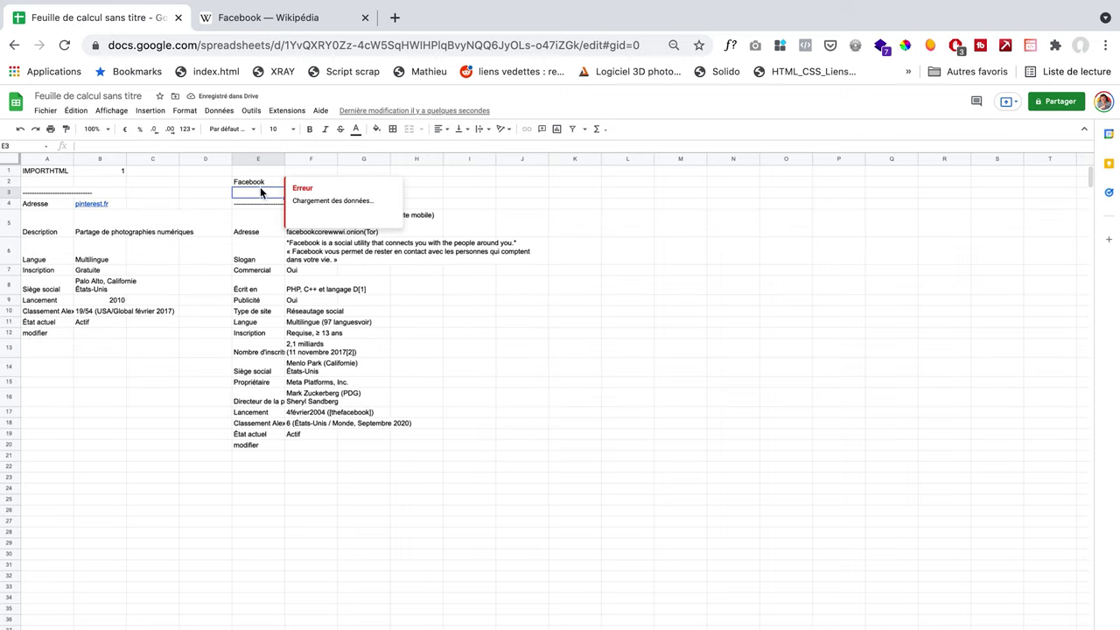
left_click(256, 184)
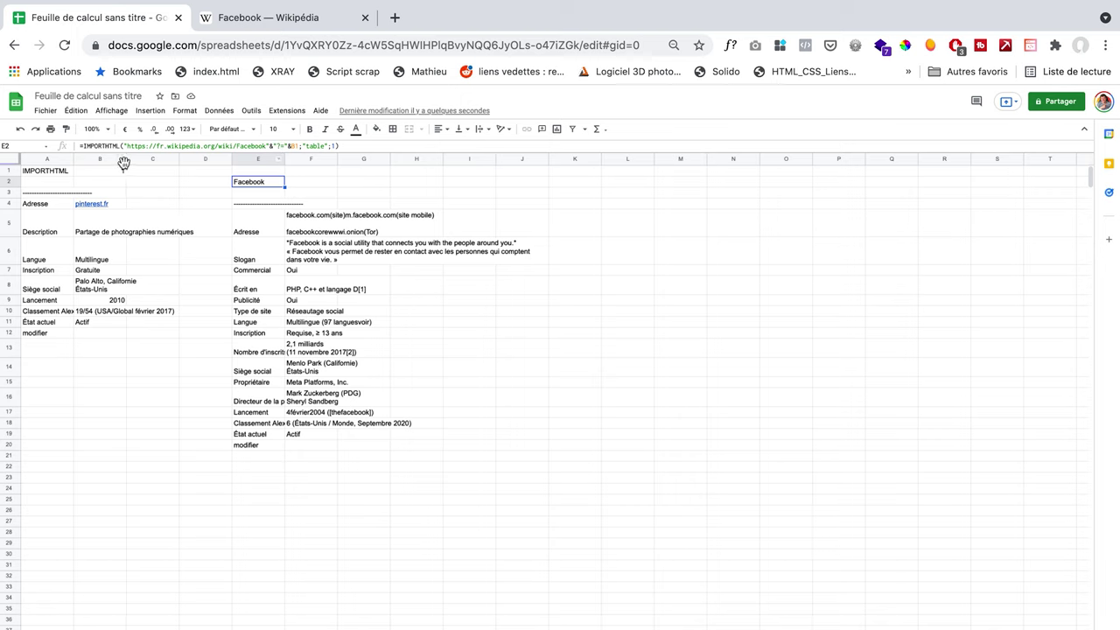
Edit the Facebook Wikipedia address to end in ?=1 without loading it, and return to the spreadsheet.
left_click(275, 20)
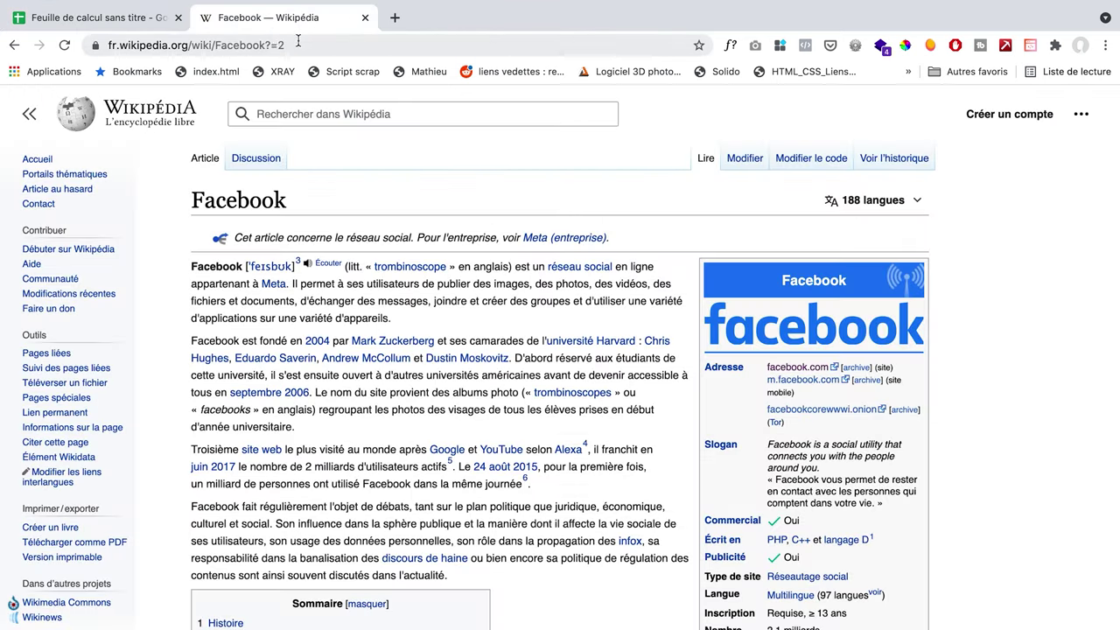
left_click(299, 45)
key("End")
key("BackSpace")
type("1")
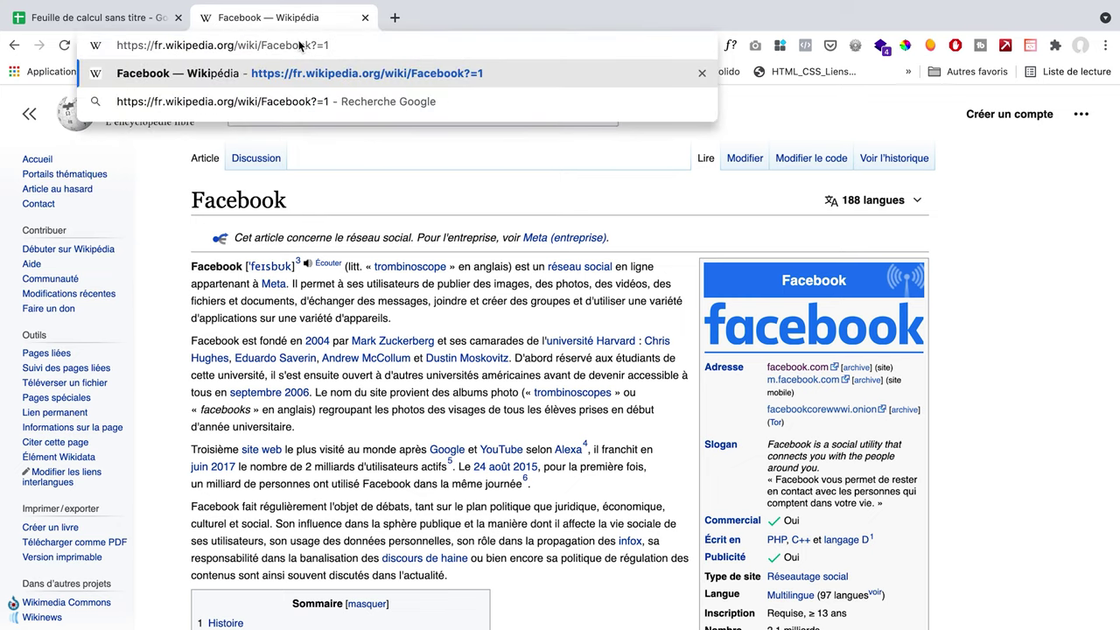
left_click(140, 17)
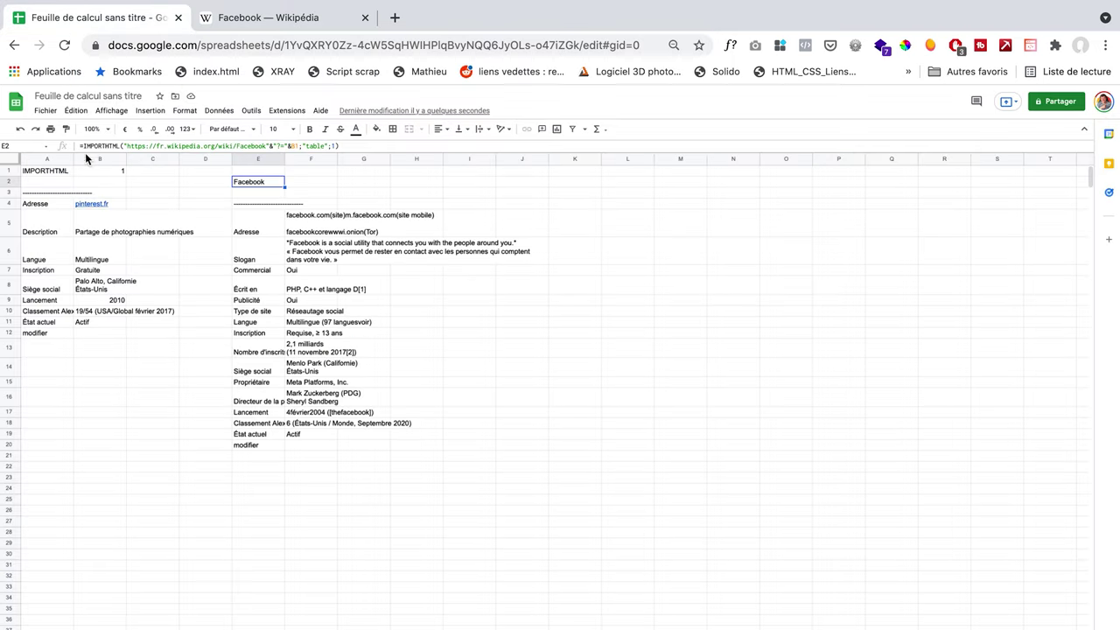
Append &"?="&B1 to the Pinterest URL in A2's IMPORTHTML formula.
left_click(47, 193)
left_click(44, 181)
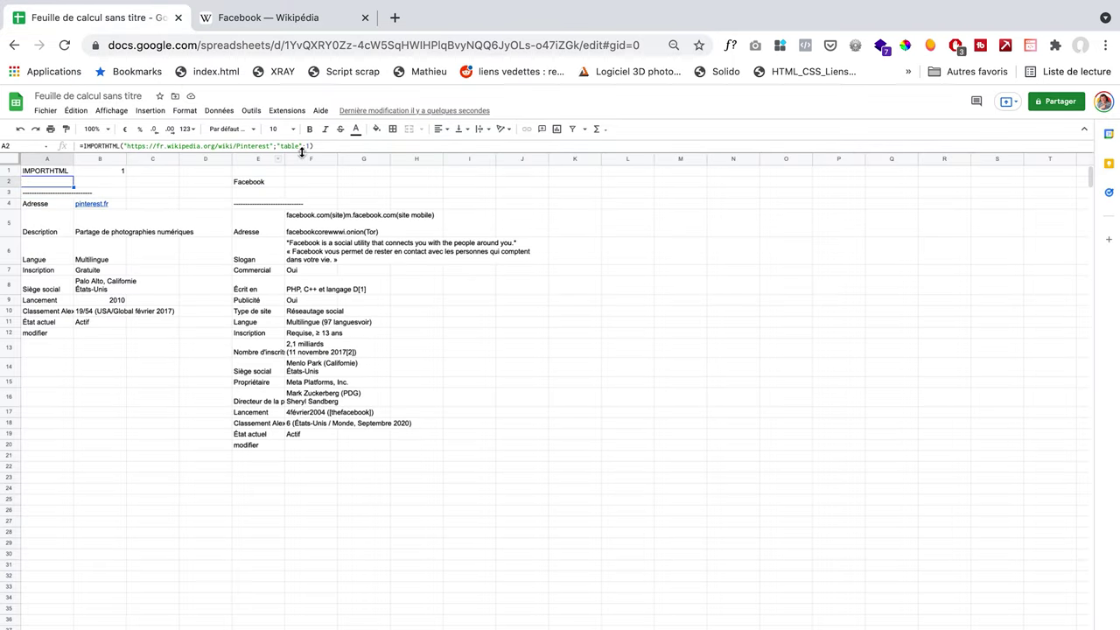
left_click(276, 146)
type("&0")
key("BackSpace")
key("BackSpace")
type("\"?=")
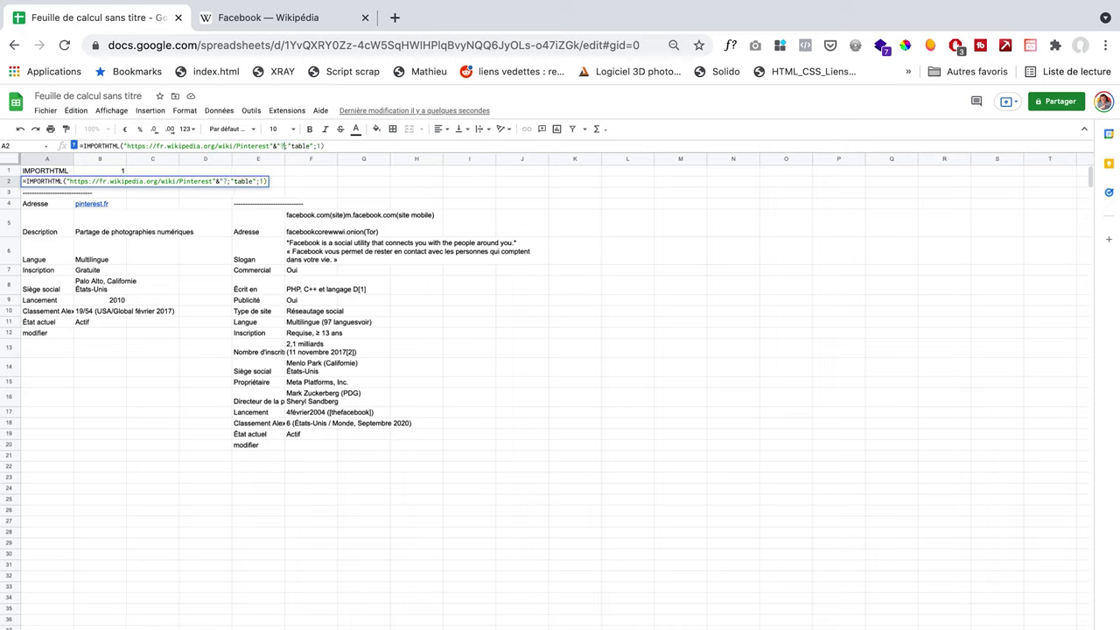
type("\"&")
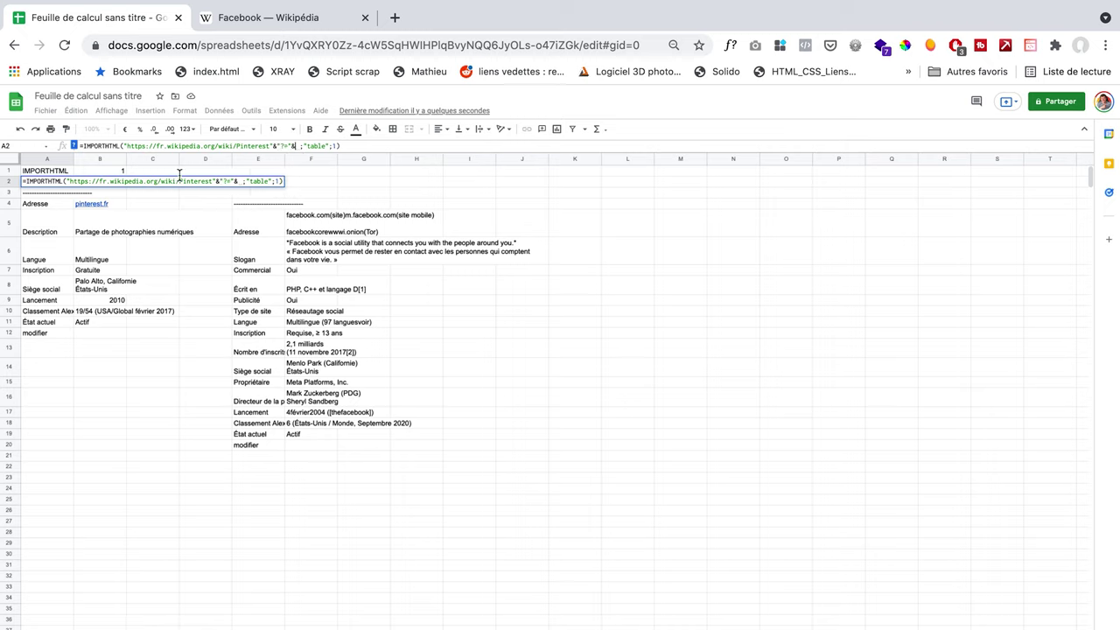
left_click(115, 171)
key("Return")
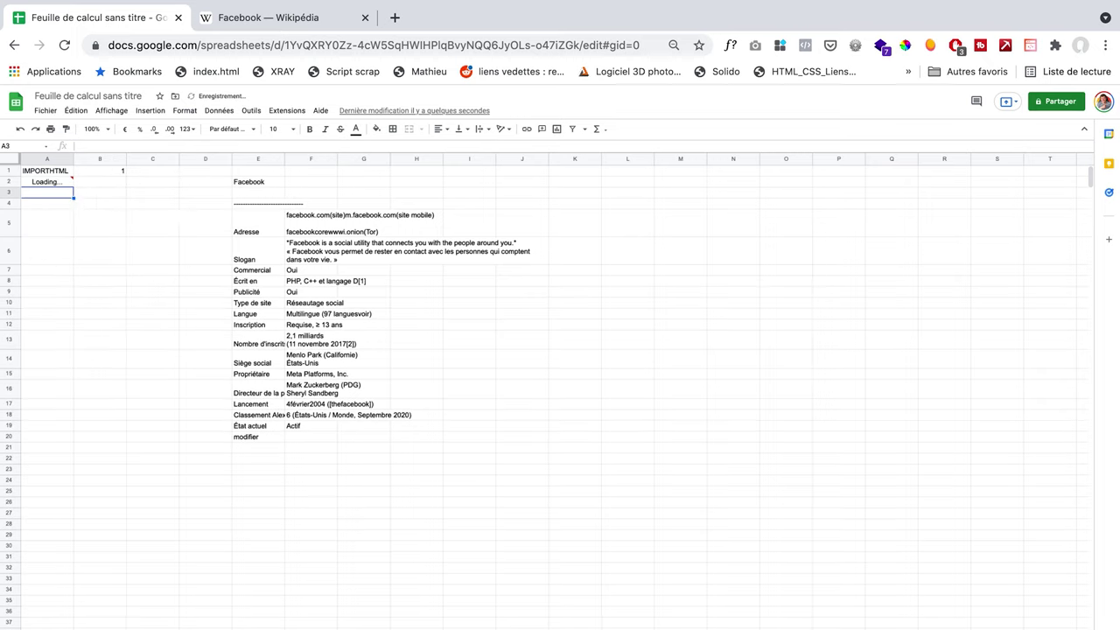
Set the refresh number in cell B1 to 2.
left_click(106, 171)
type("2")
key("Return")
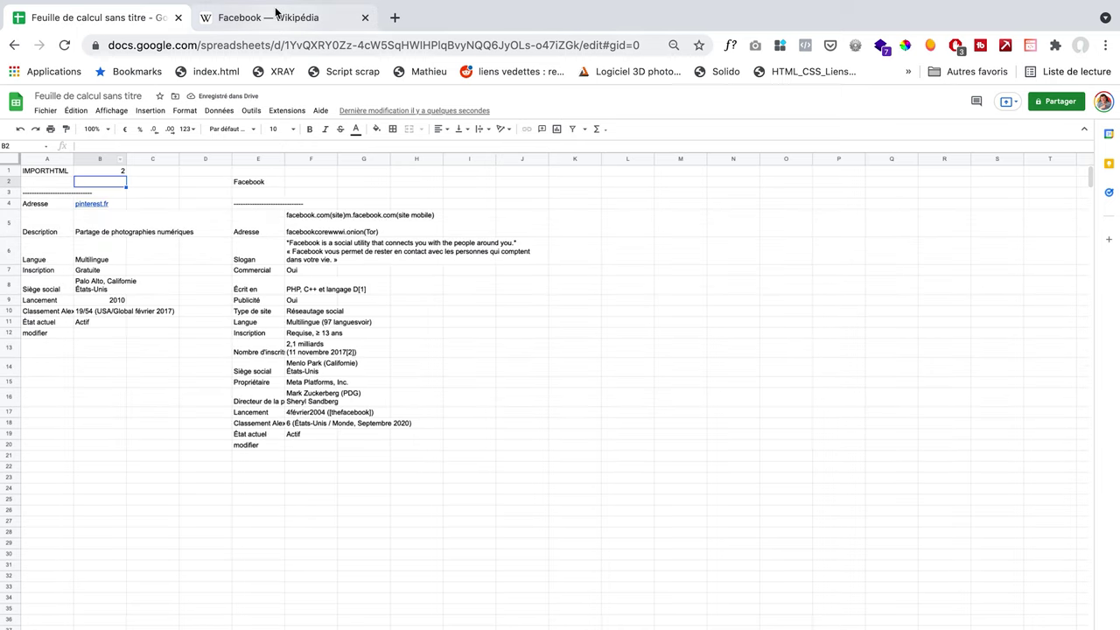
Edit the Facebook Wikipedia address to end in ?=2, and return to the spreadsheet to inspect B1 and the imported table.
left_click(249, 26)
key("BackSpace")
type("2")
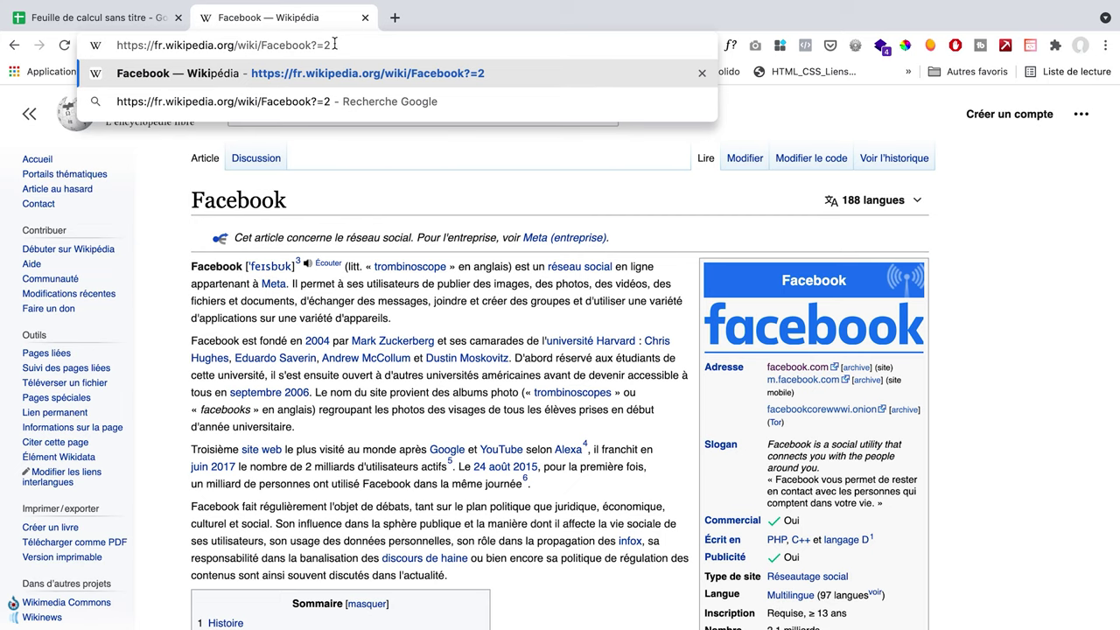
left_click(40, 12)
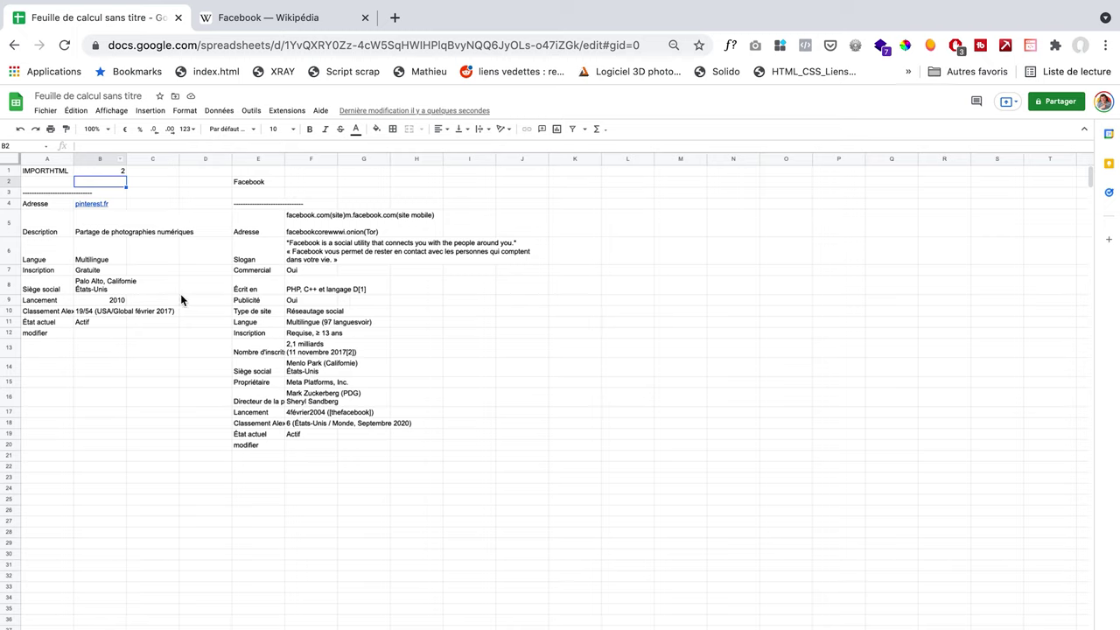
left_click(100, 170)
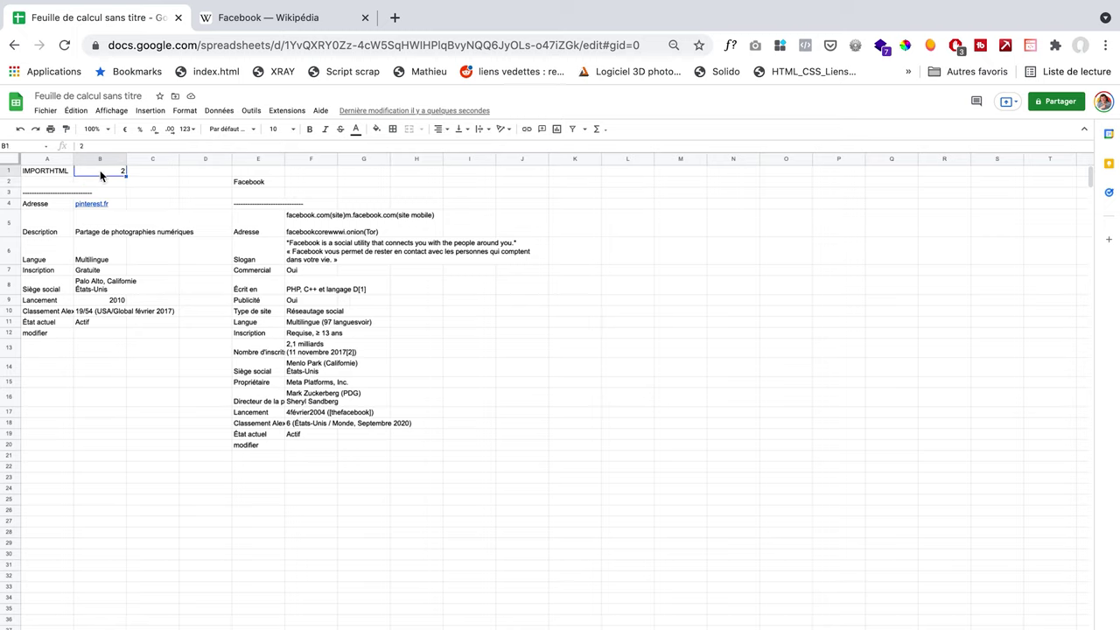
left_click(282, 322)
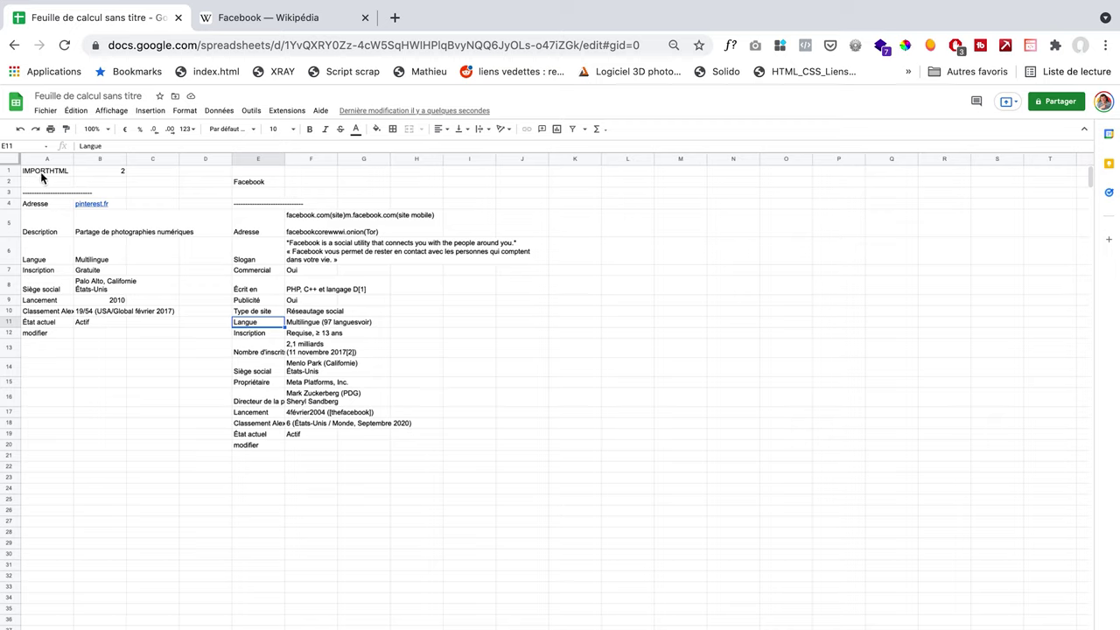
Open the CoinGecko website in the Wikipedia browser tab.
left_click(258, 23)
left_click(223, 44)
type("coin")
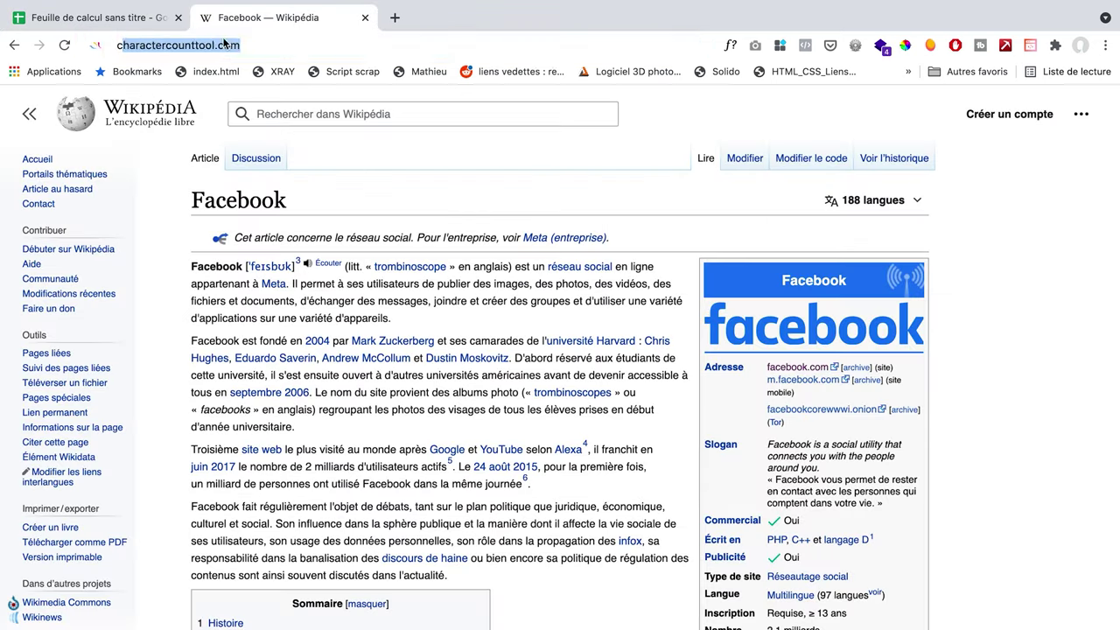
key("Return")
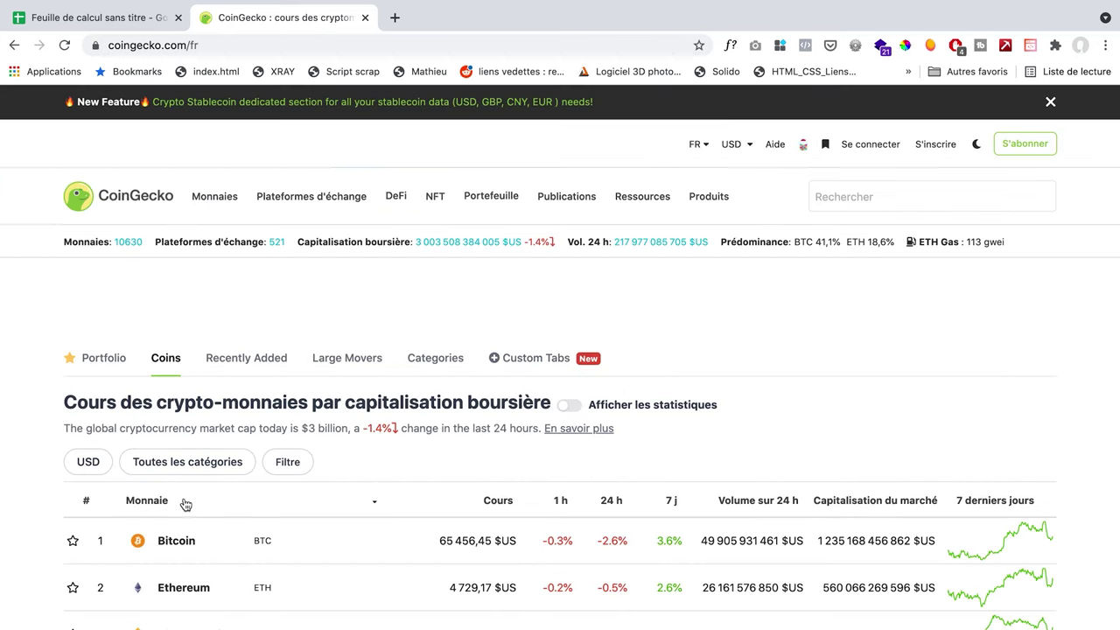
Open the Bitcoin page from CoinGecko's coin list and copy its address.
scroll(184, 503, "down", 2)
scroll(184, 502, "down", 3)
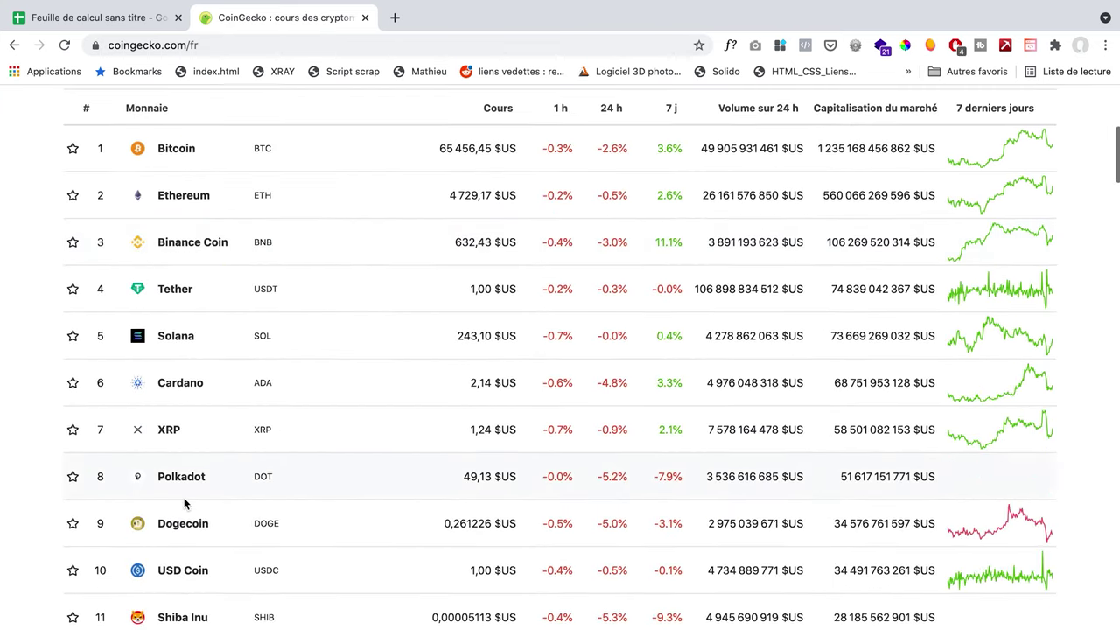
scroll(184, 502, "up", 2)
scroll(184, 502, "down", 2)
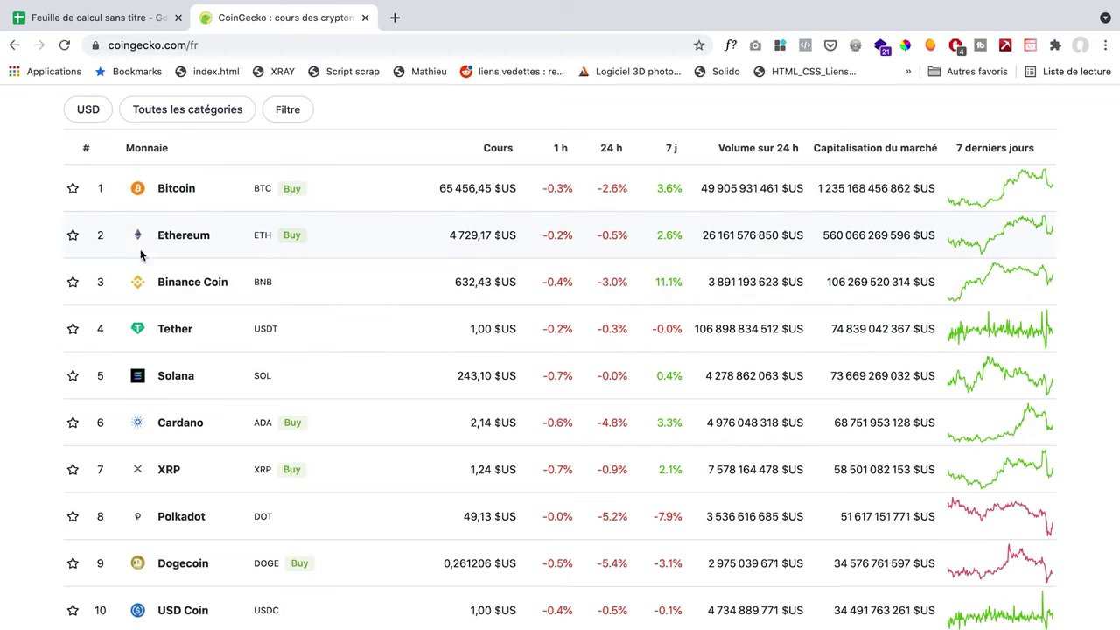
left_click(174, 195)
left_click(198, 44)
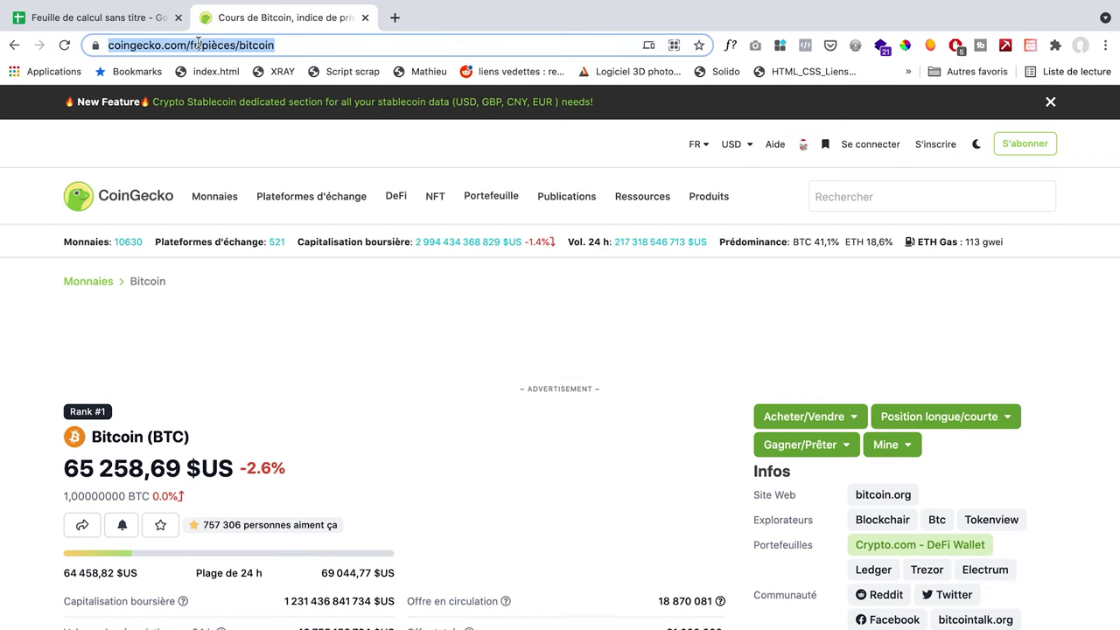
left_click(104, 18)
left_click(39, 181)
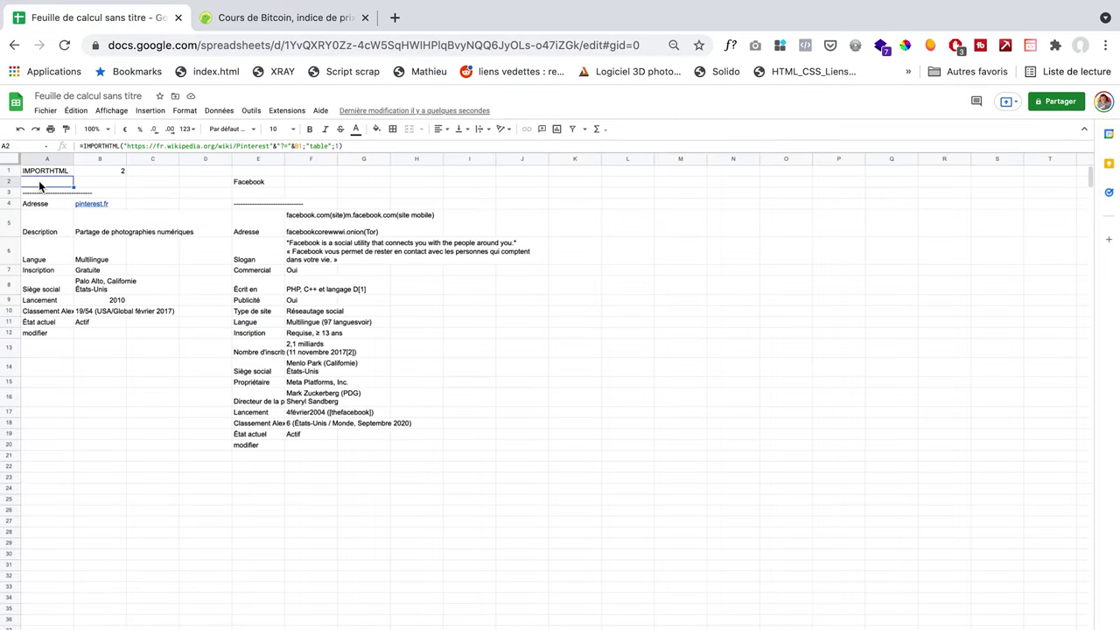
left_click_drag(125, 147, 267, 146)
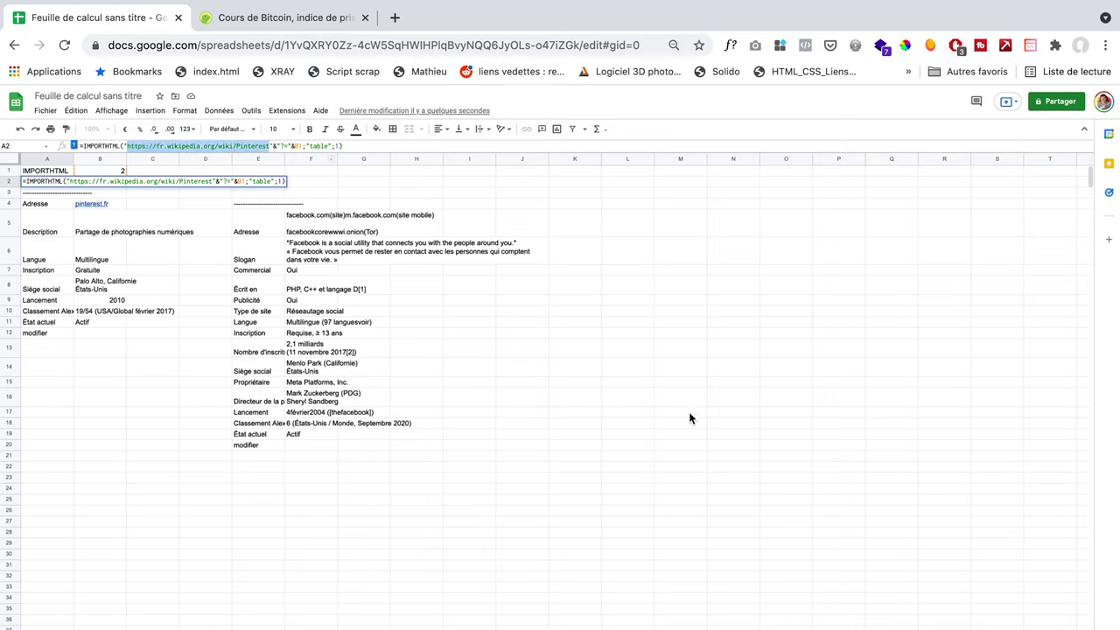
type("https://www.coingecko.com/fr/pi%C3%A8ces/bitcoin")
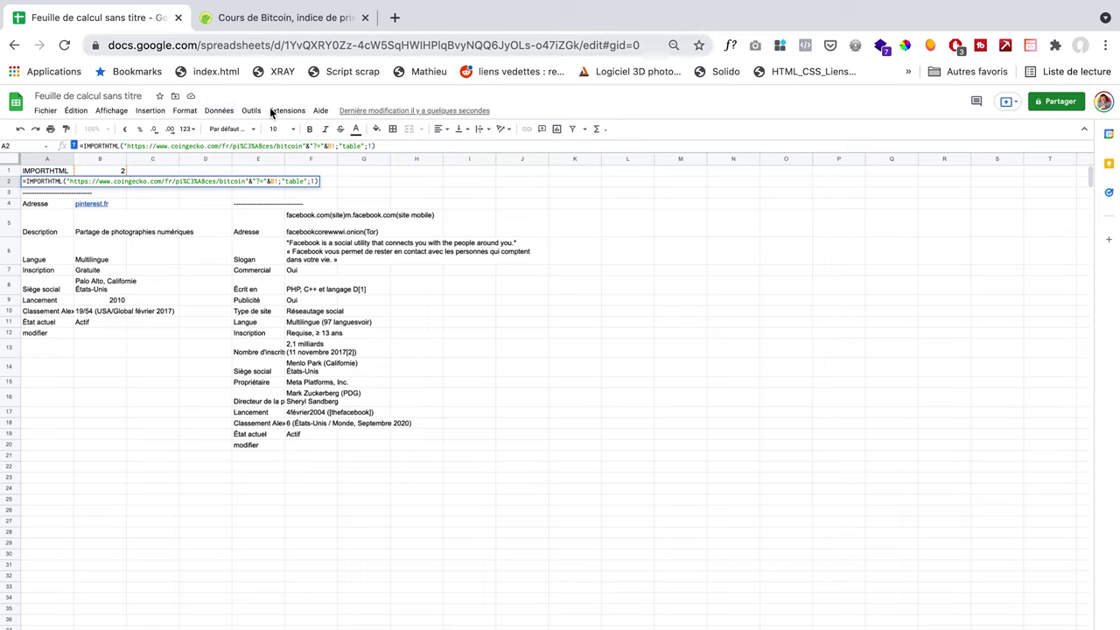
key("Return")
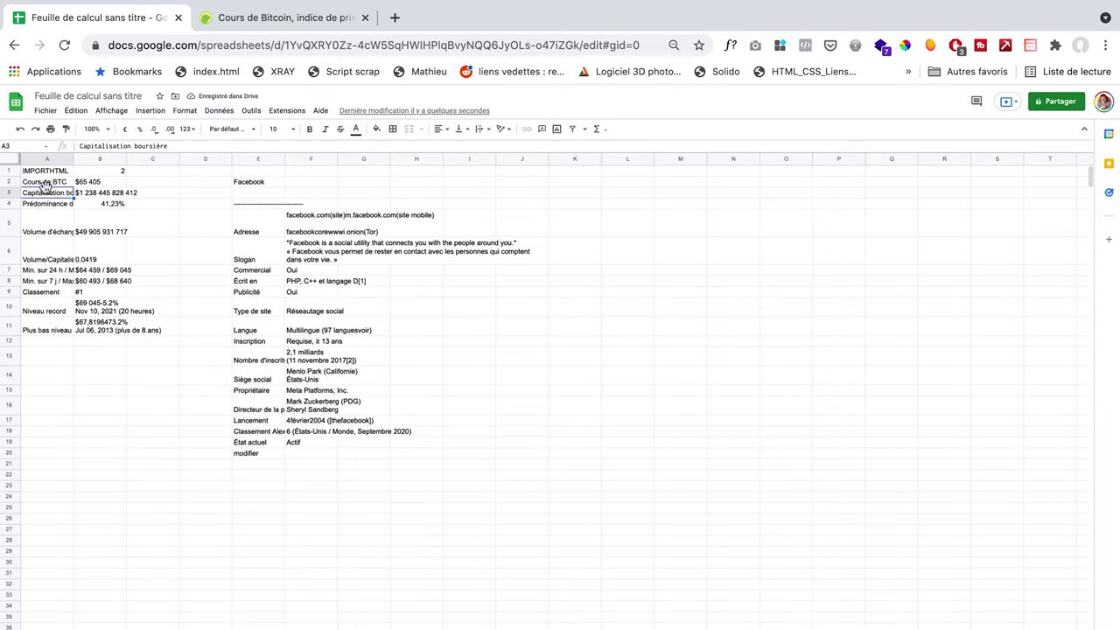
Load the CoinGecko Bitcoin page with ?=1 appended to its address, and return to the spreadsheet.
left_click(251, 19)
left_click(321, 49)
type("?v")
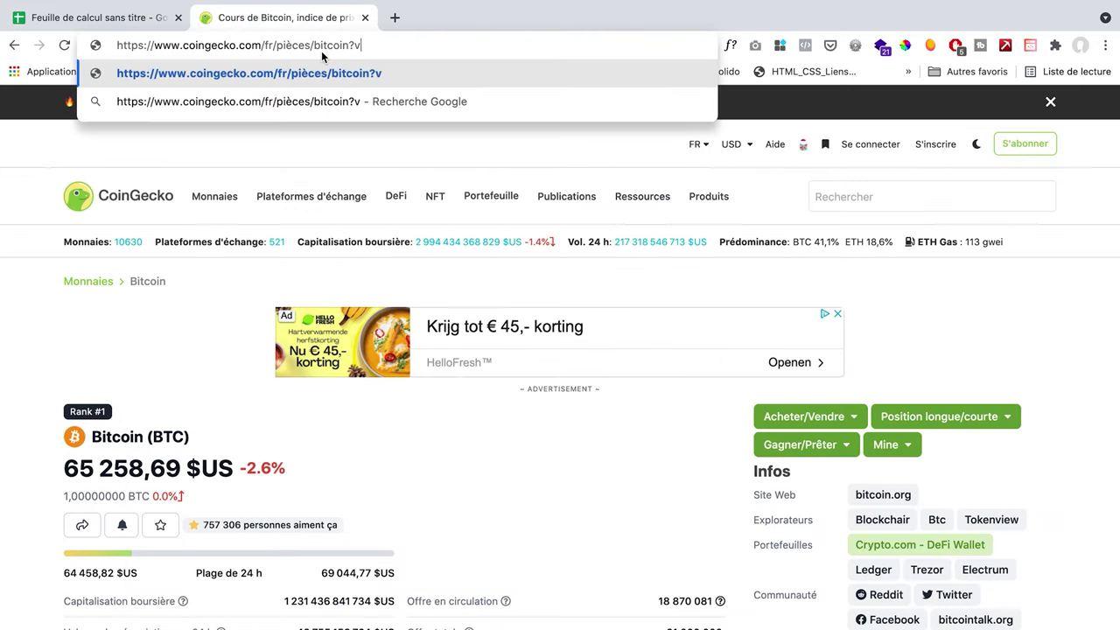
key("BackSpace")
type("=1")
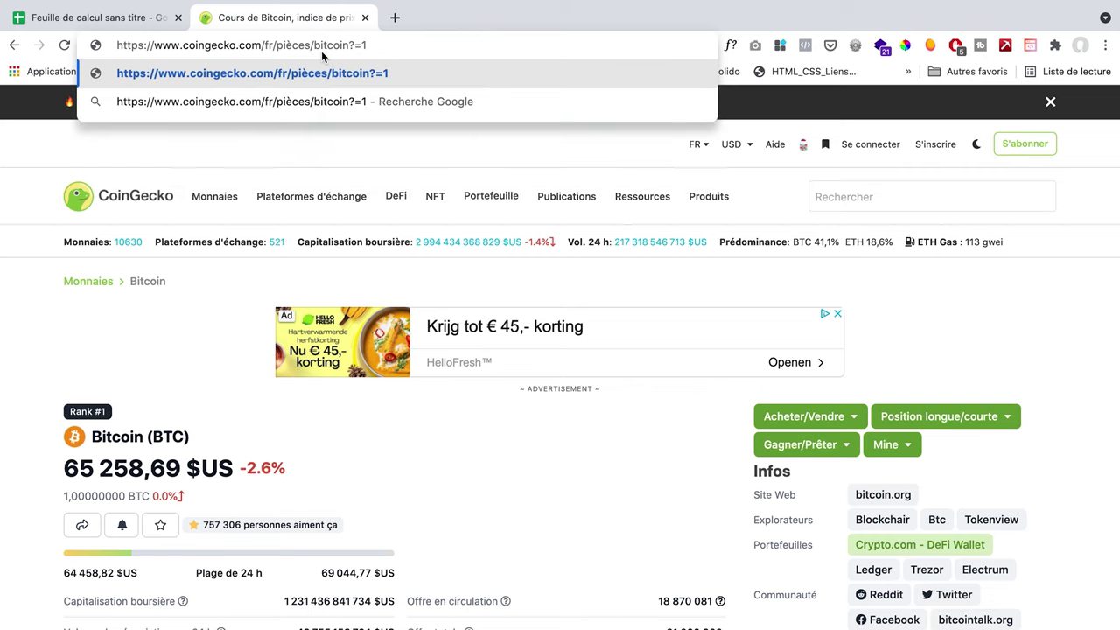
key("Return")
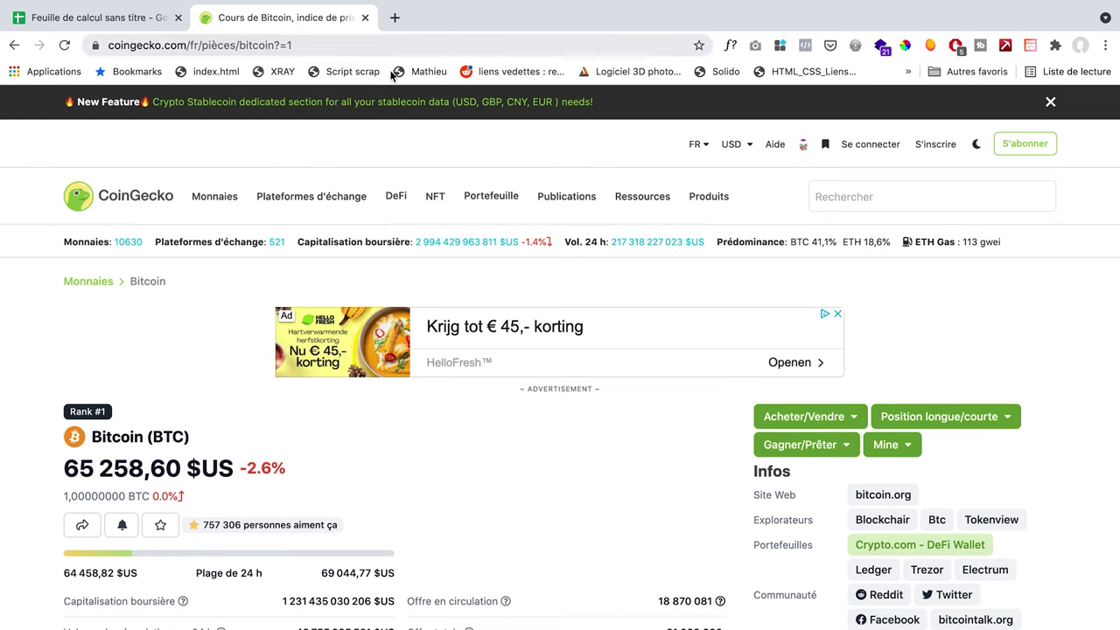
left_click(100, 17)
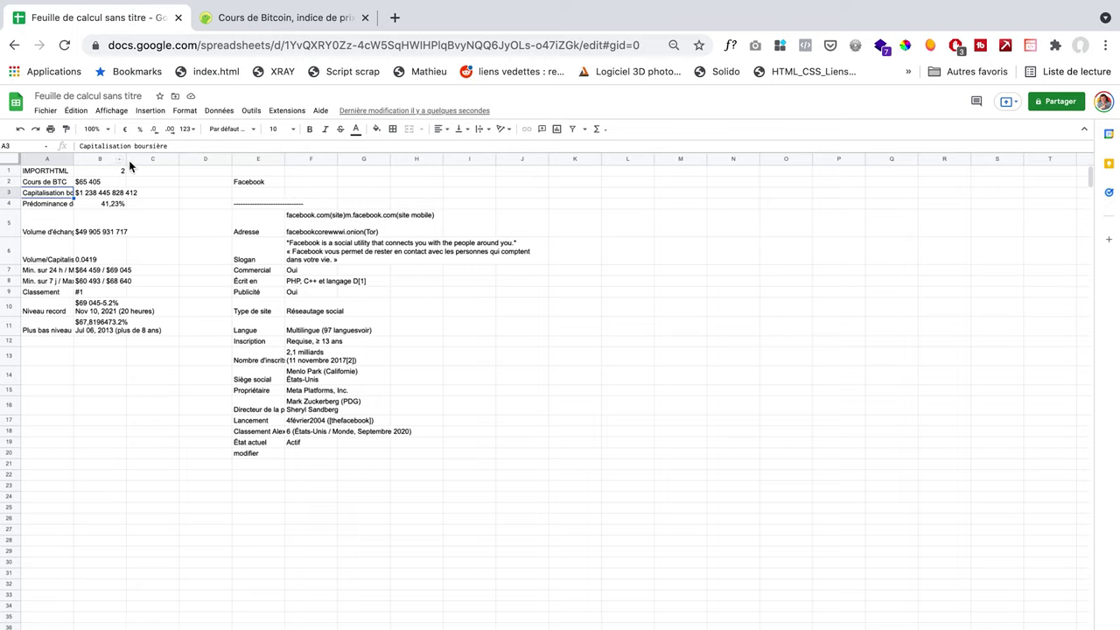
Refresh the Bitcoin import by setting the parameter in cell B1 to 3.
left_click(110, 176)
type("3")
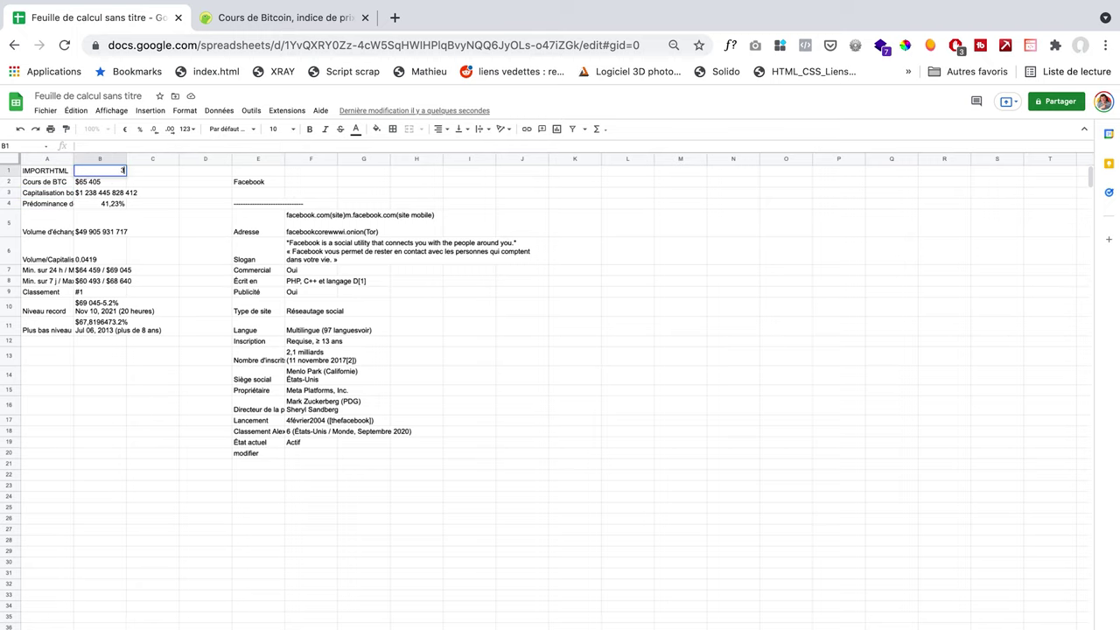
key("Return")
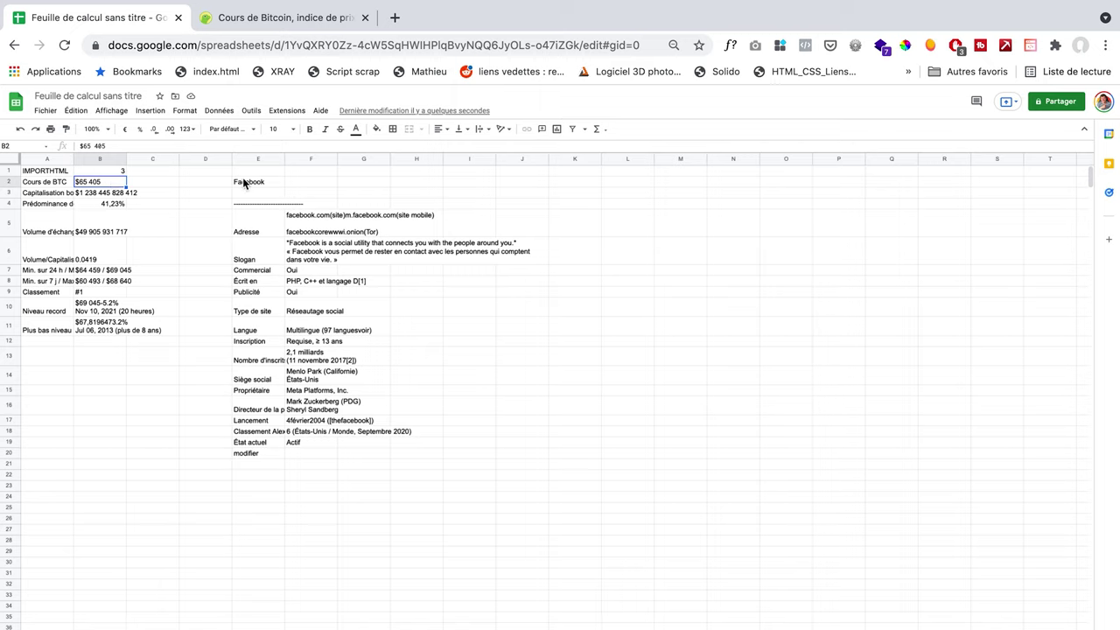
Open the Taboo Token page from CoinGecko's trending coins, copy its address, and return to the spreadsheet.
left_click(253, 26)
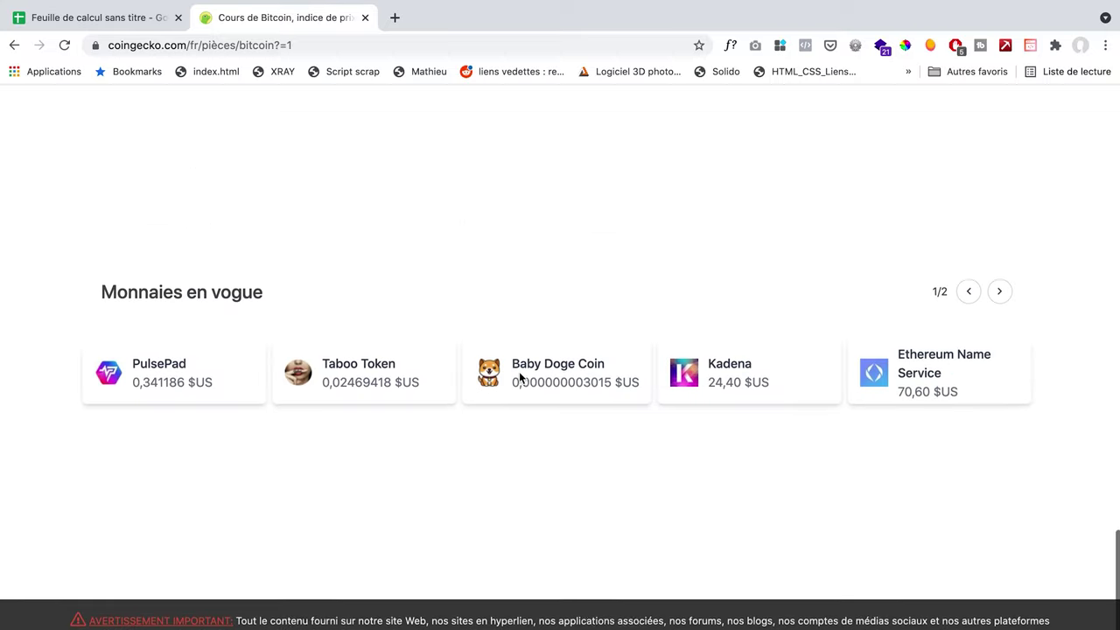
left_click(351, 564)
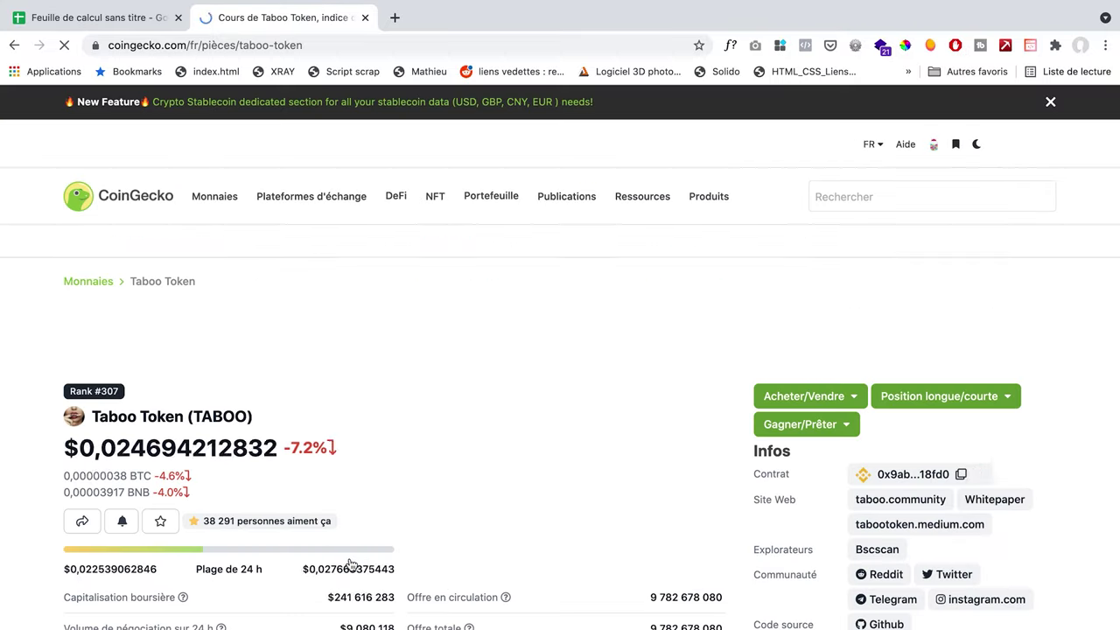
left_click(220, 45)
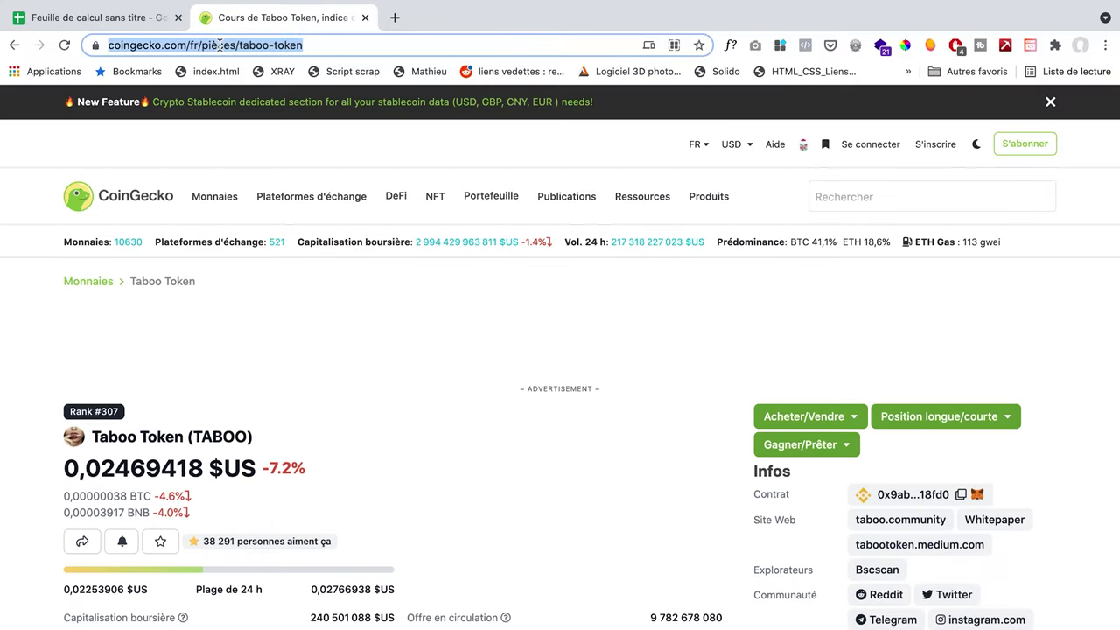
left_click(100, 19)
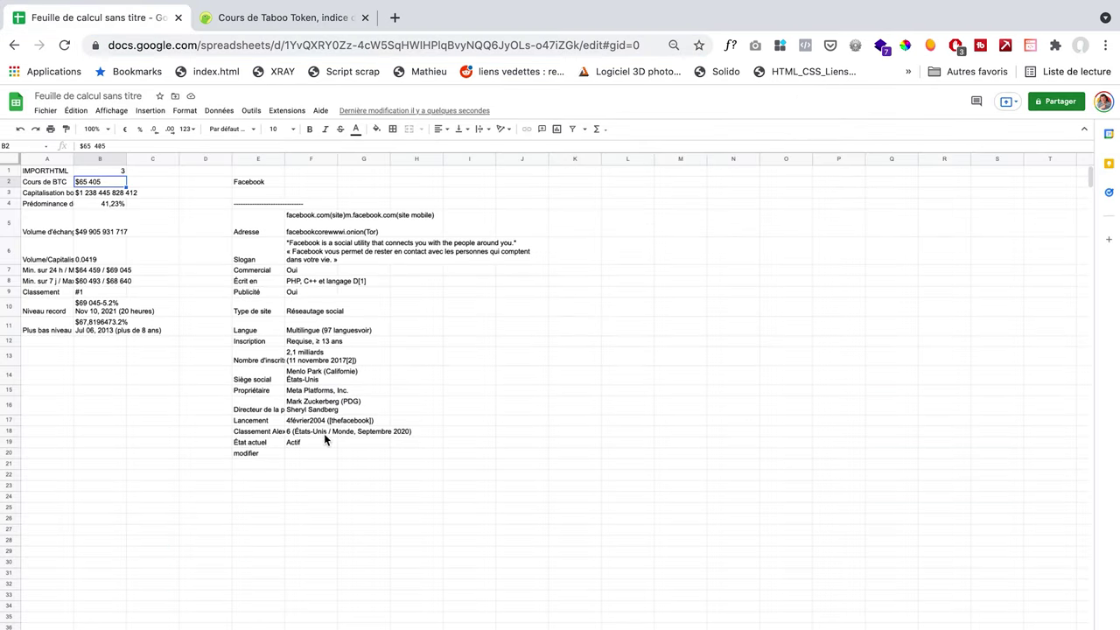
Replace the Wikipedia Facebook URL in E2's IMPORTHTML formula with the copied coingecko.com/fr/pièces/taboo-token address.
left_click(235, 182)
left_click_drag(127, 146, 271, 149)
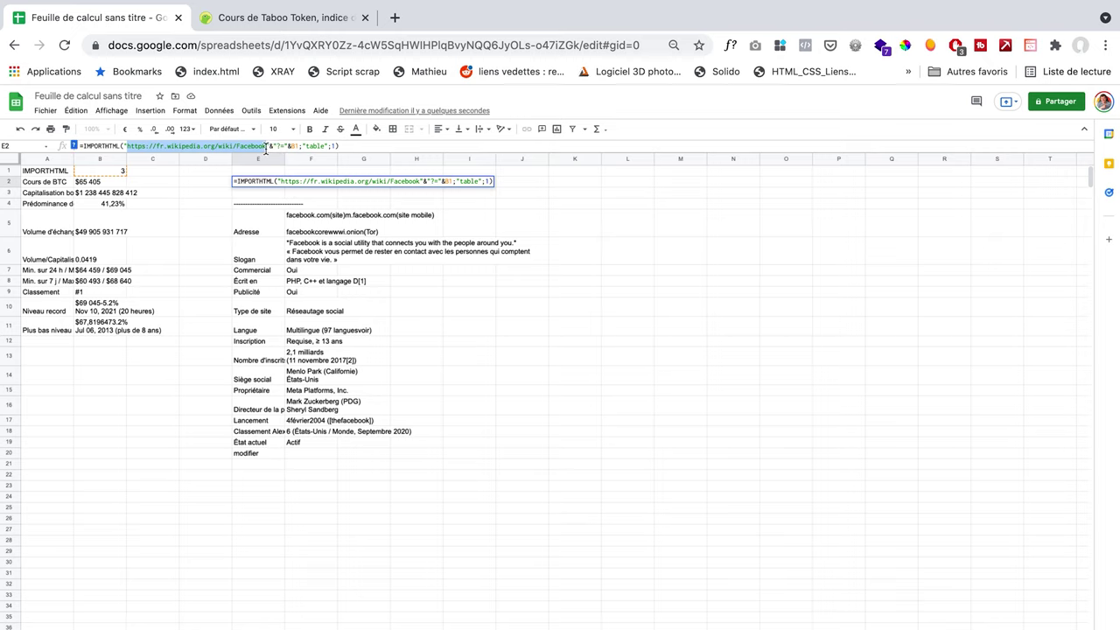
key("ctrl+v")
key("Return")
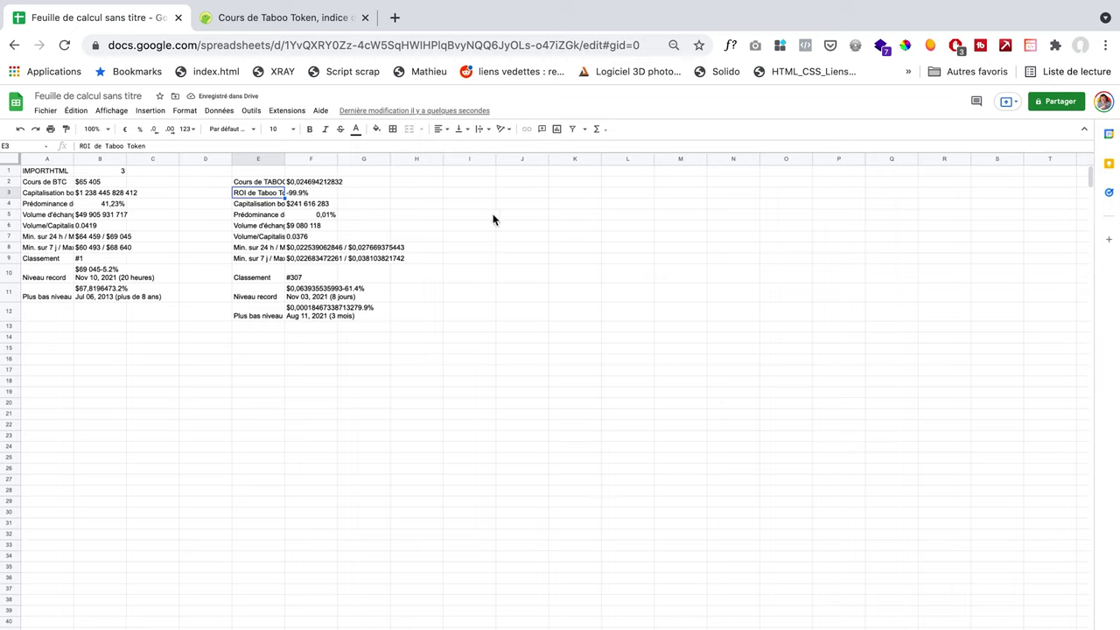
Set the shared refresh parameter in cell B1 to 4 for both CoinGecko imports.
left_click(97, 172)
left_click(94, 204)
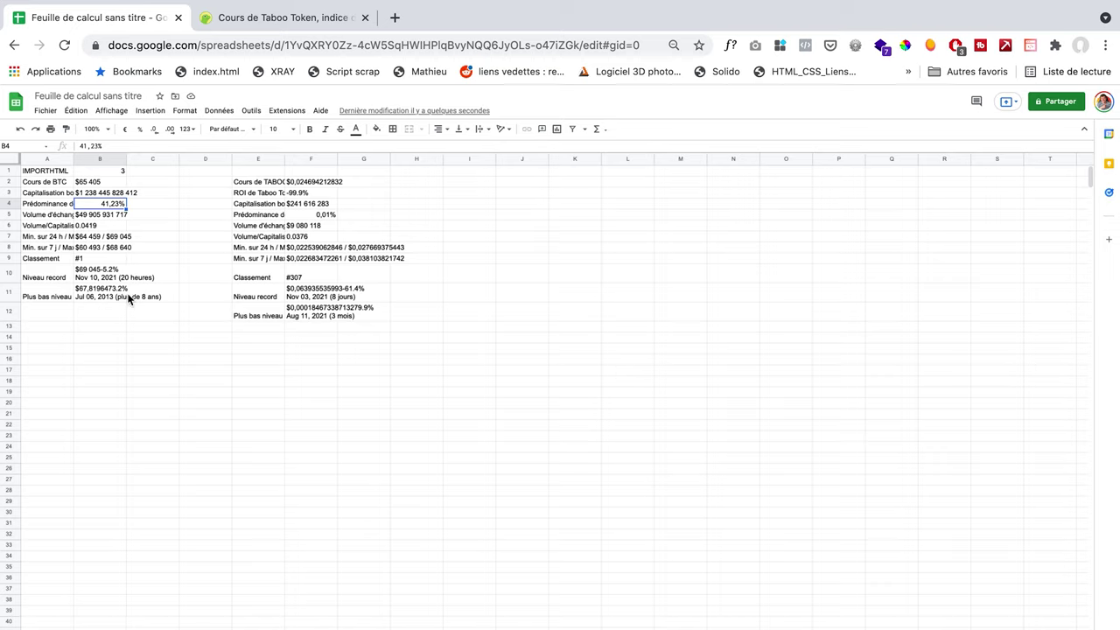
left_click(115, 174)
type("4")
key("Return")
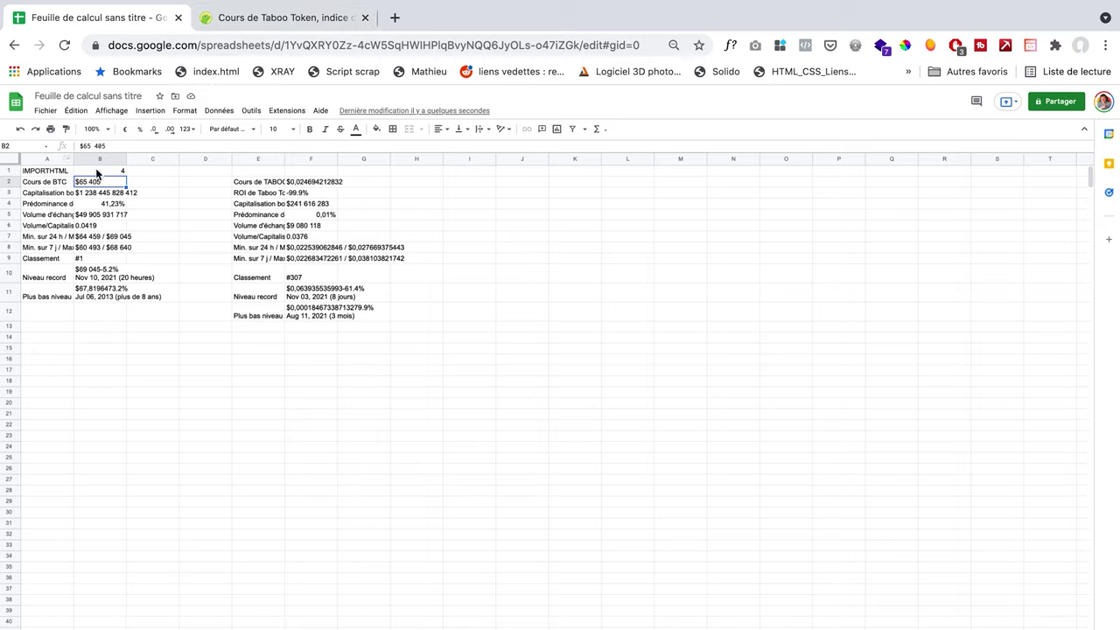
left_click(249, 302)
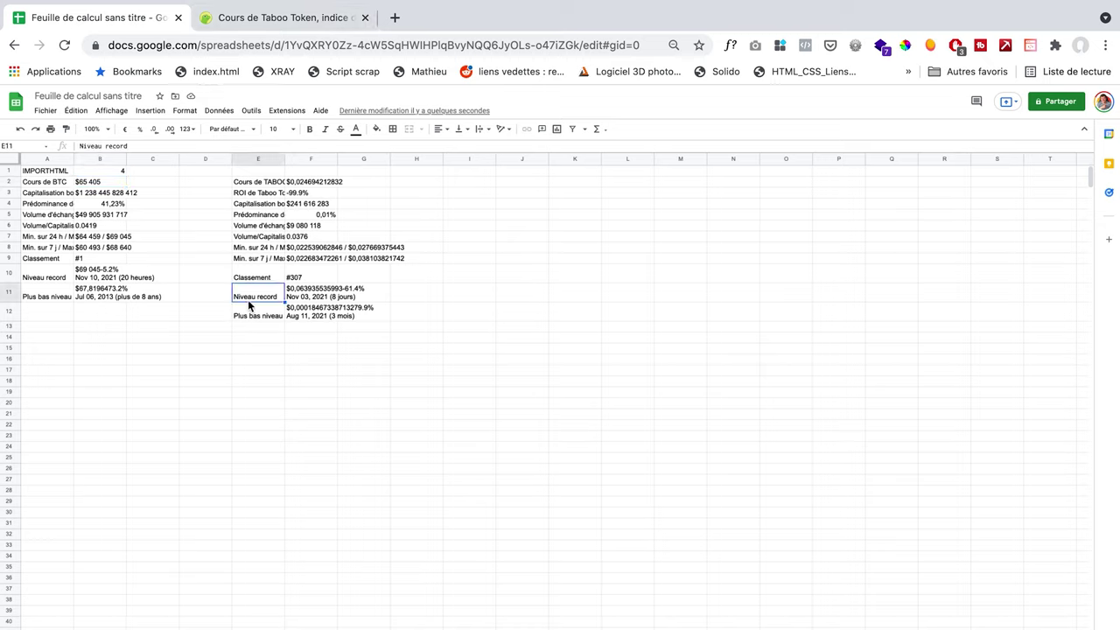
left_click(118, 172)
left_click(255, 251)
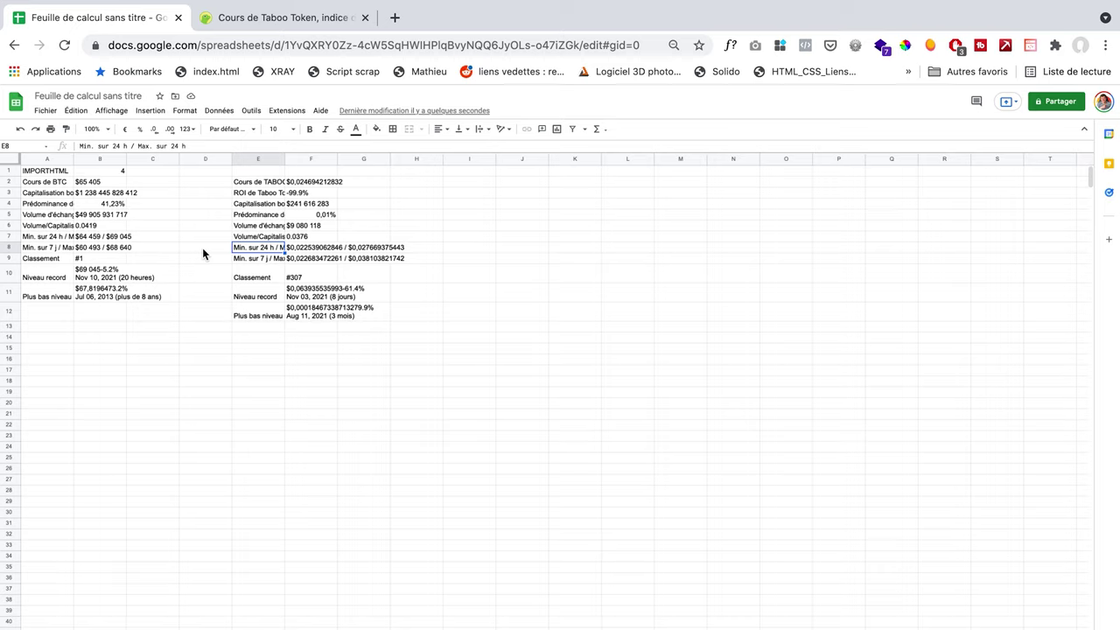
Open a new Apps Script project attached to the spreadsheet.
left_click(182, 112)
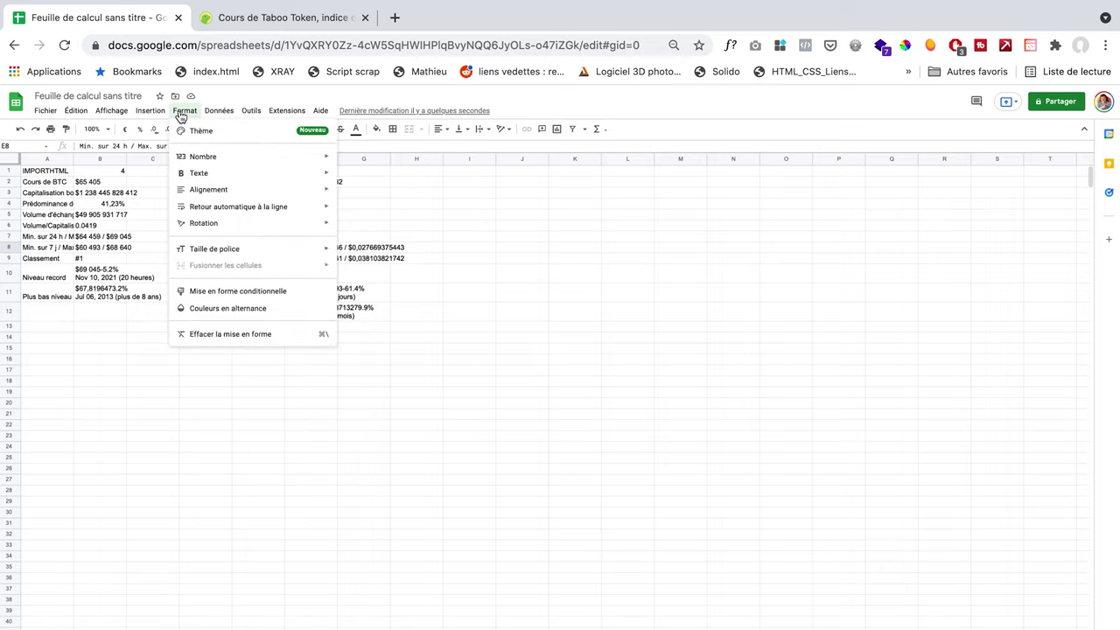
mouse_move(254, 111)
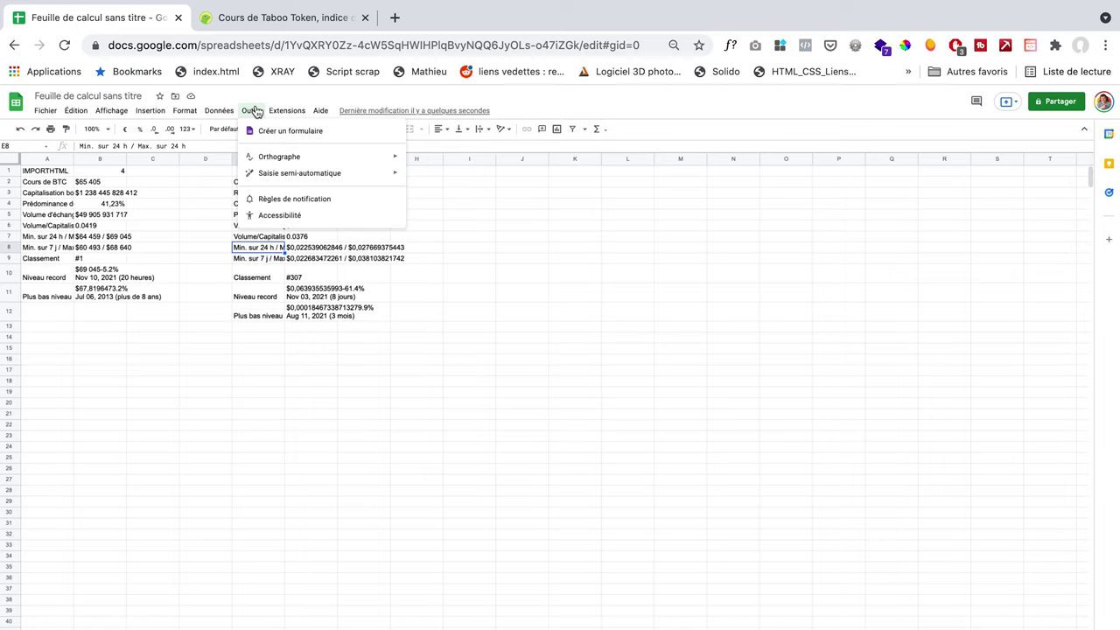
mouse_move(288, 111)
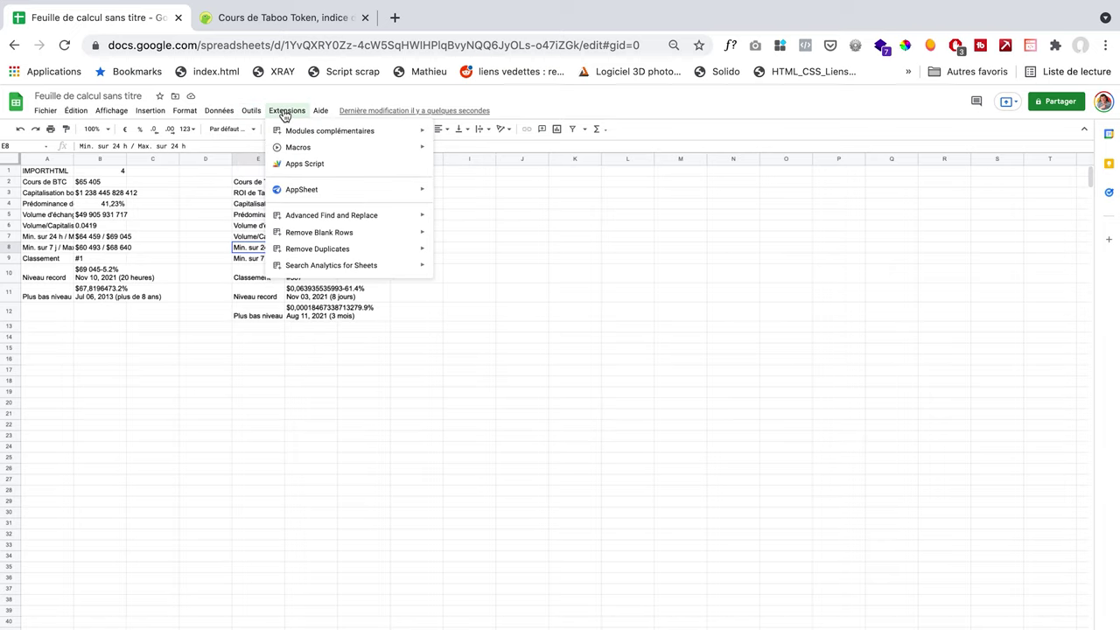
left_click(301, 168)
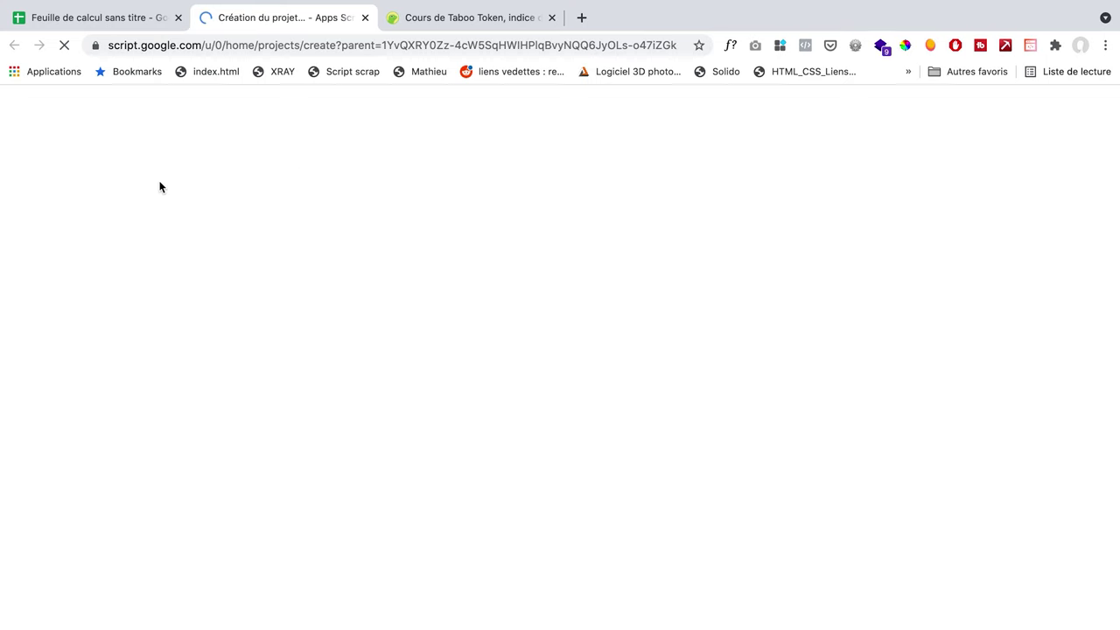
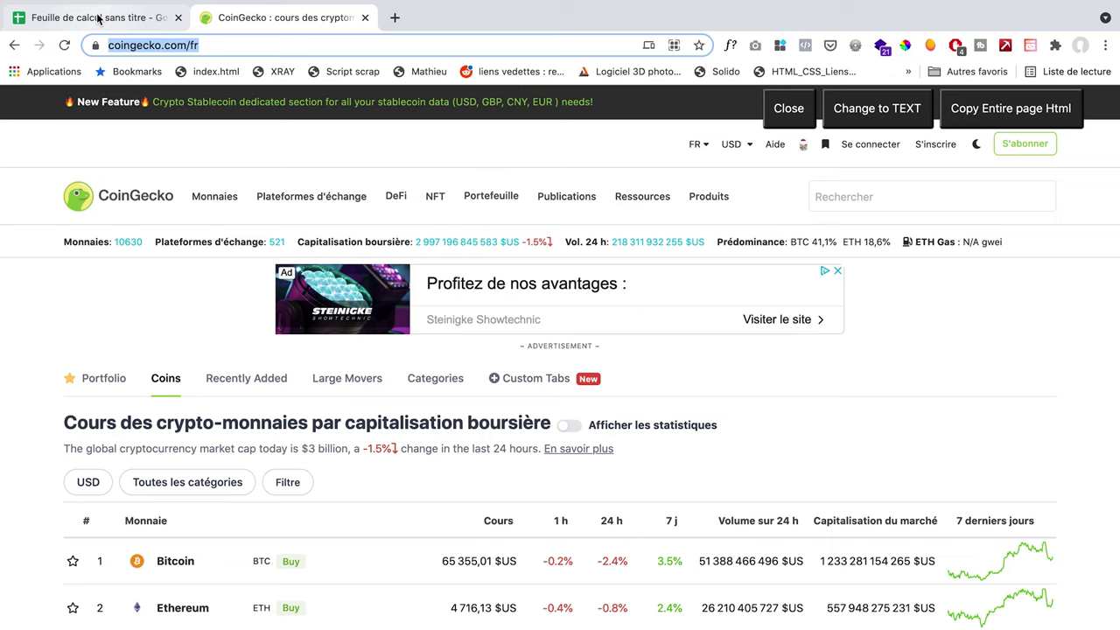
In the spreadsheet, change the XPath query in B2's IMPORTXML formula to //a and review the imported link texts.
left_click(153, 18)
left_click(173, 185)
left_click(150, 145)
key("BackSpace")
key("BackSpace")
type("a")
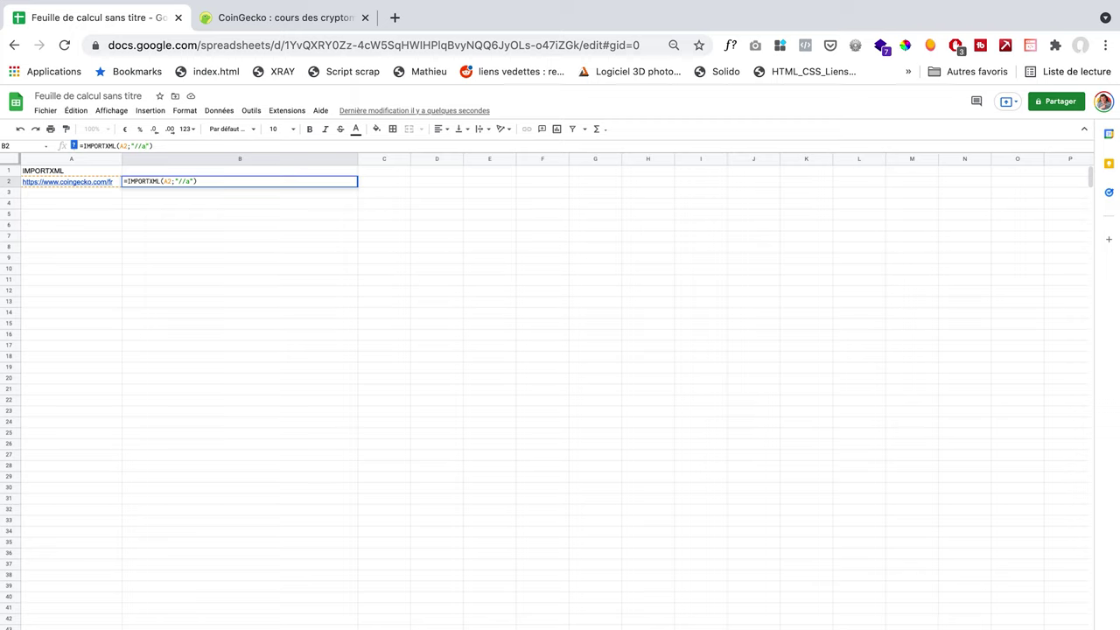
key("Return")
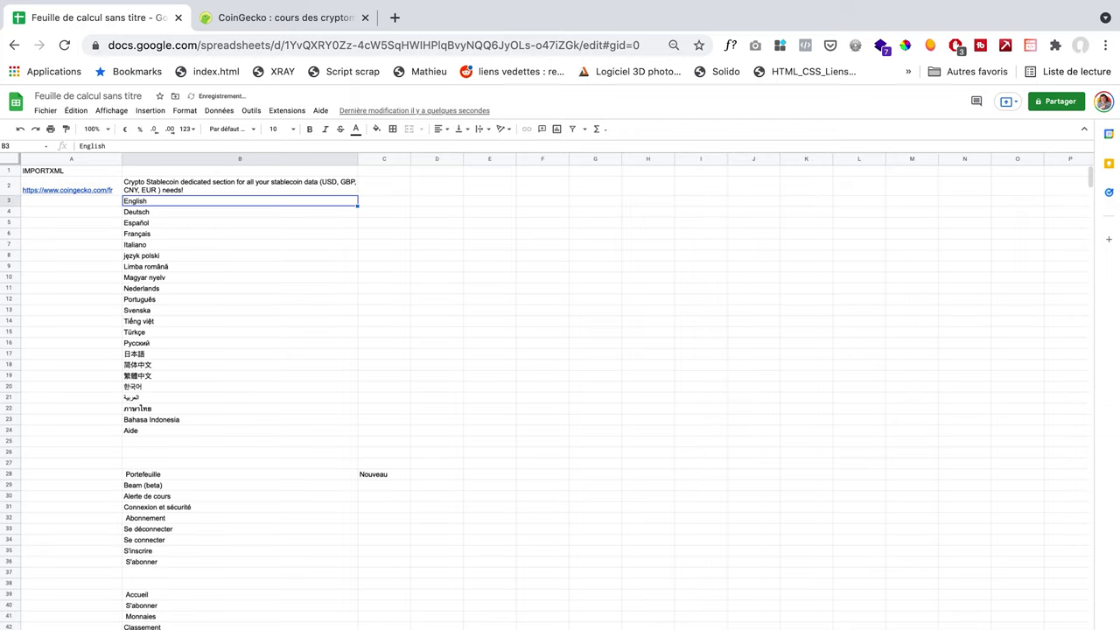
scroll(314, 468, "down", 15)
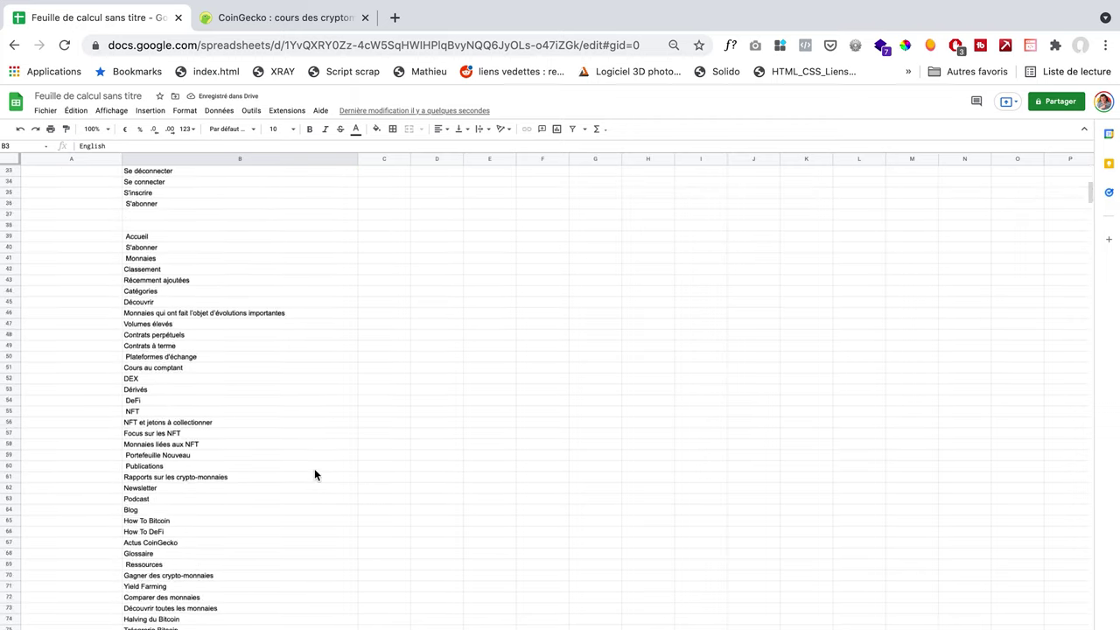
scroll(315, 473, "down", 10)
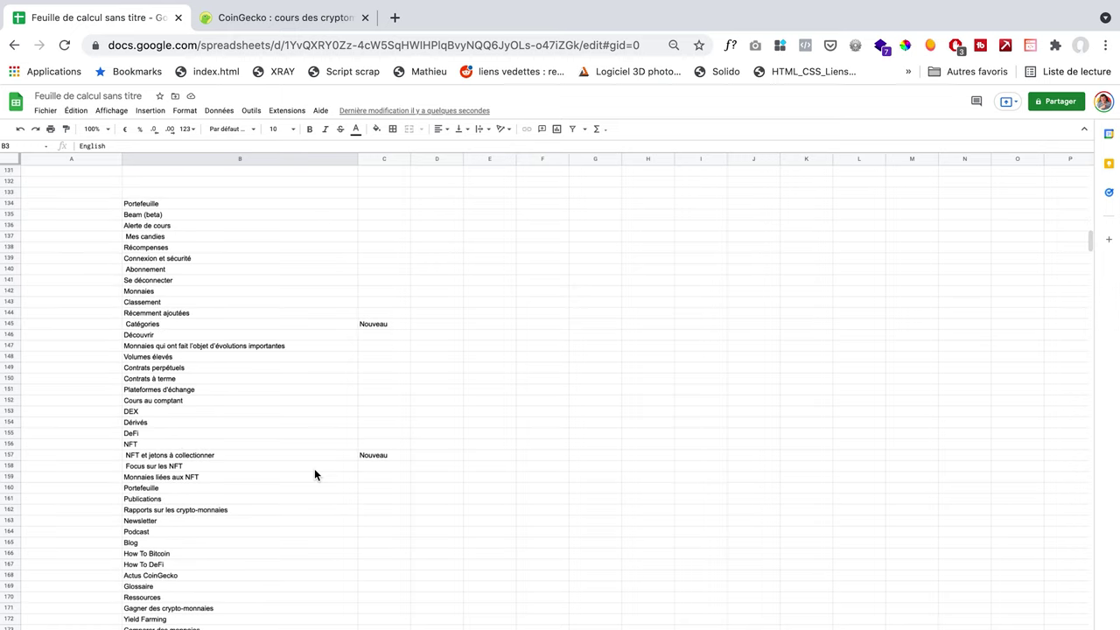
scroll(315, 473, "up", 7)
scroll(314, 468, "up", 12)
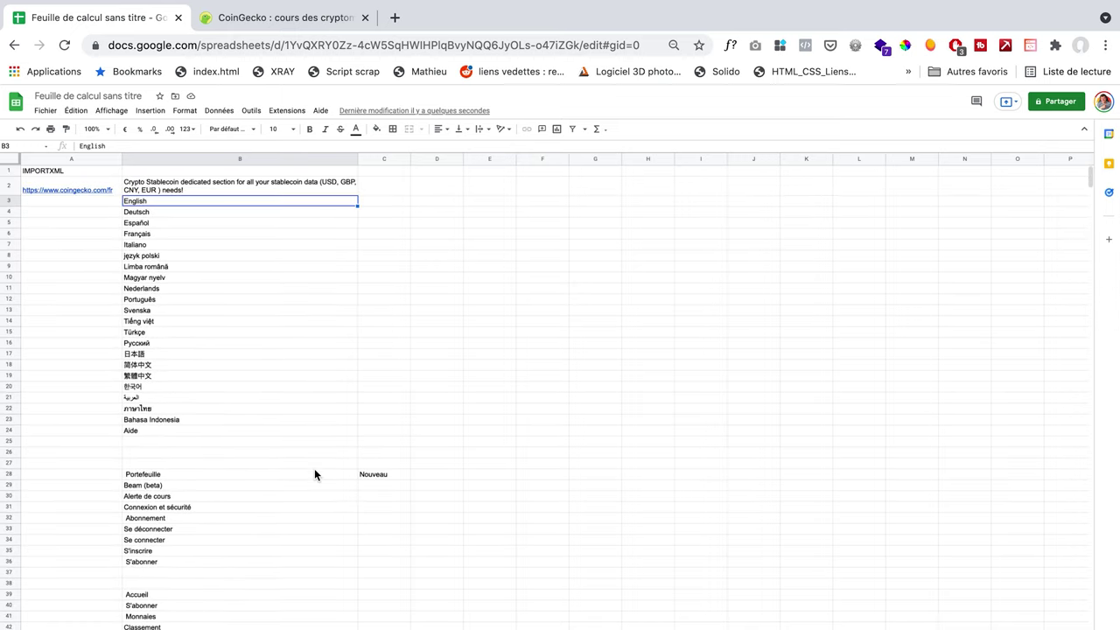
left_click(166, 189)
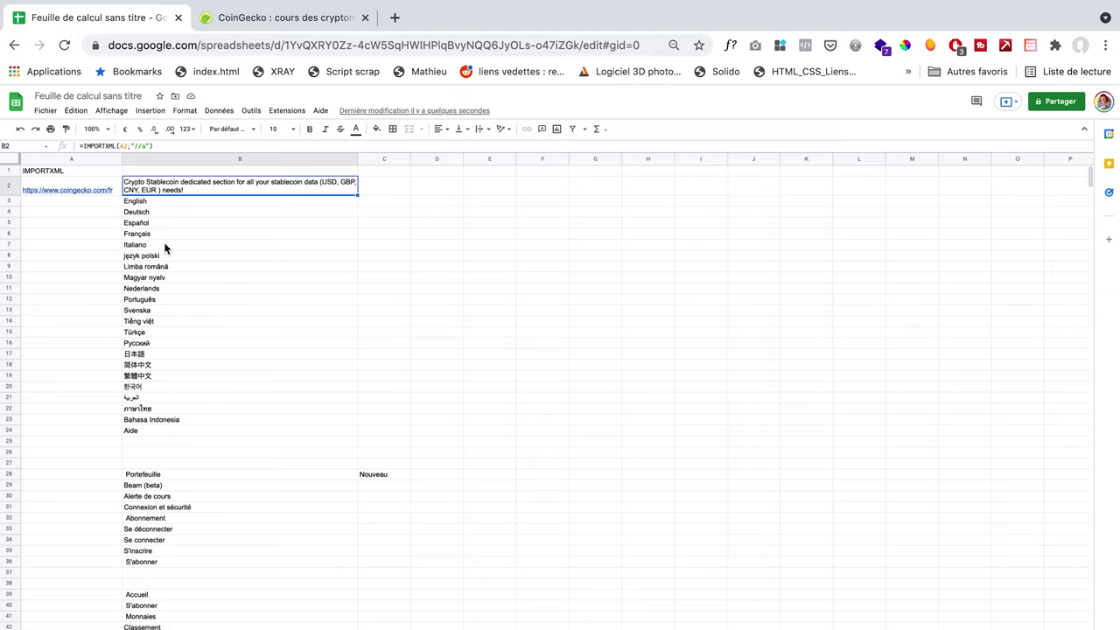
left_click(266, 20)
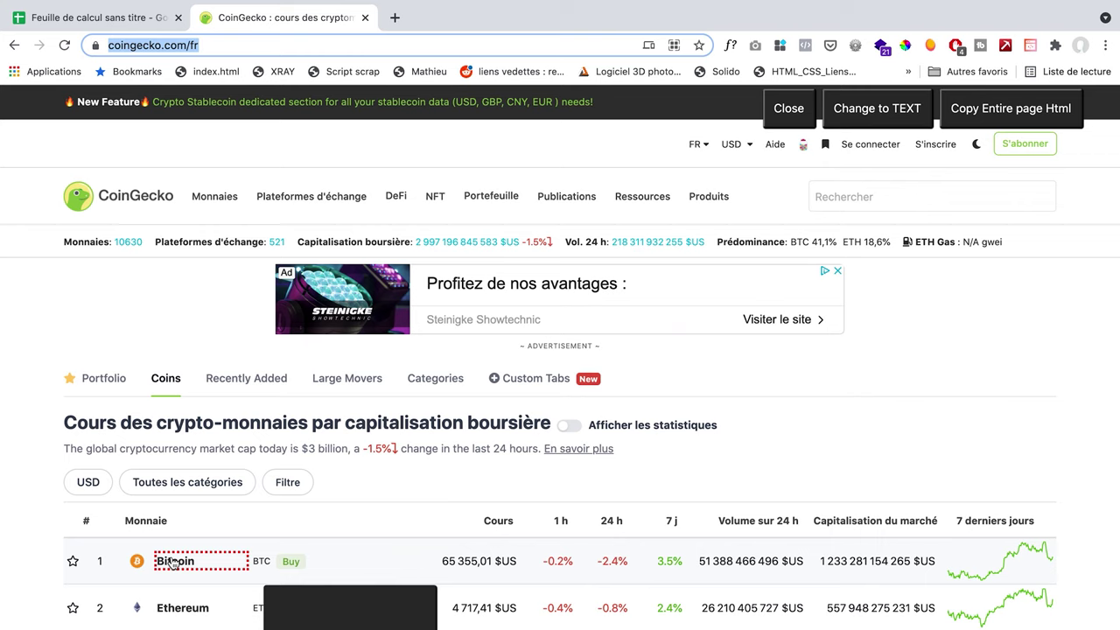
left_click(96, 18)
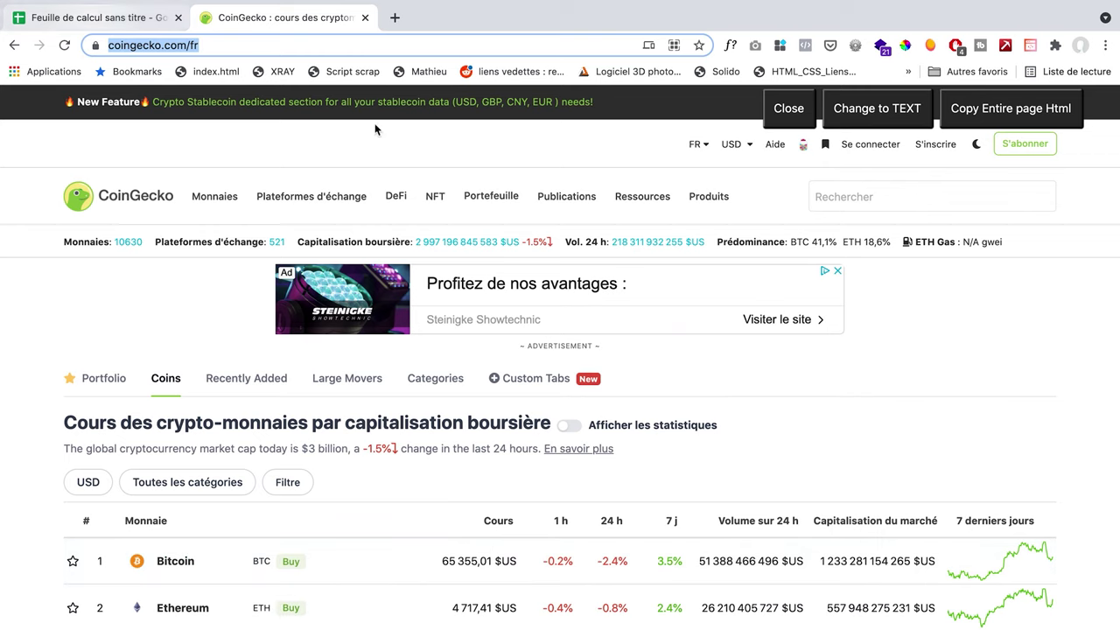
left_click(145, 146)
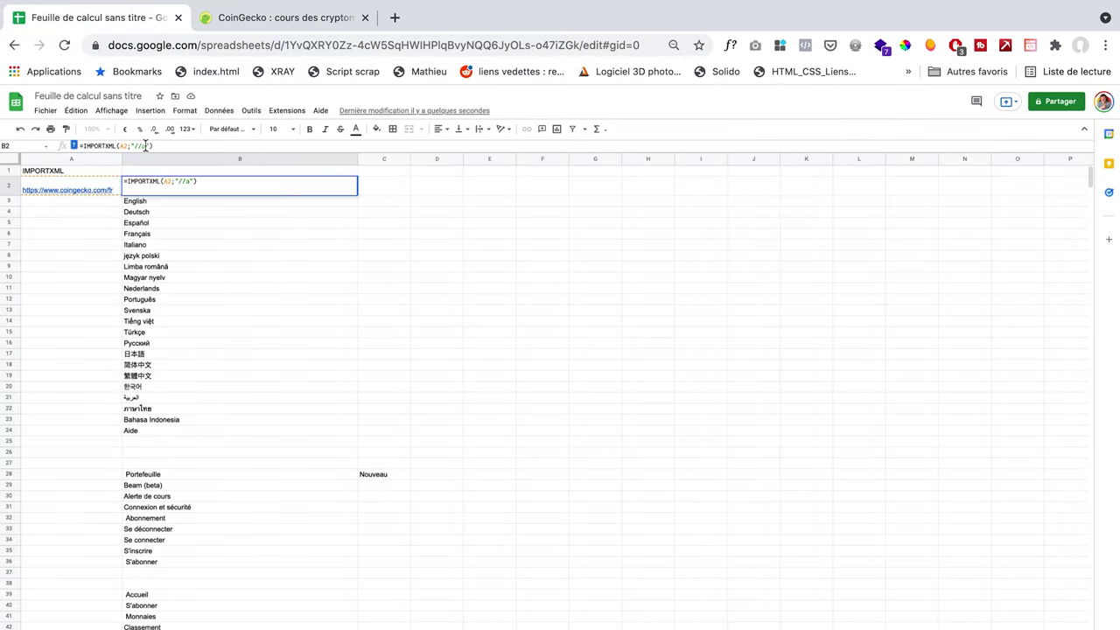
type("/@href")
key("Return")
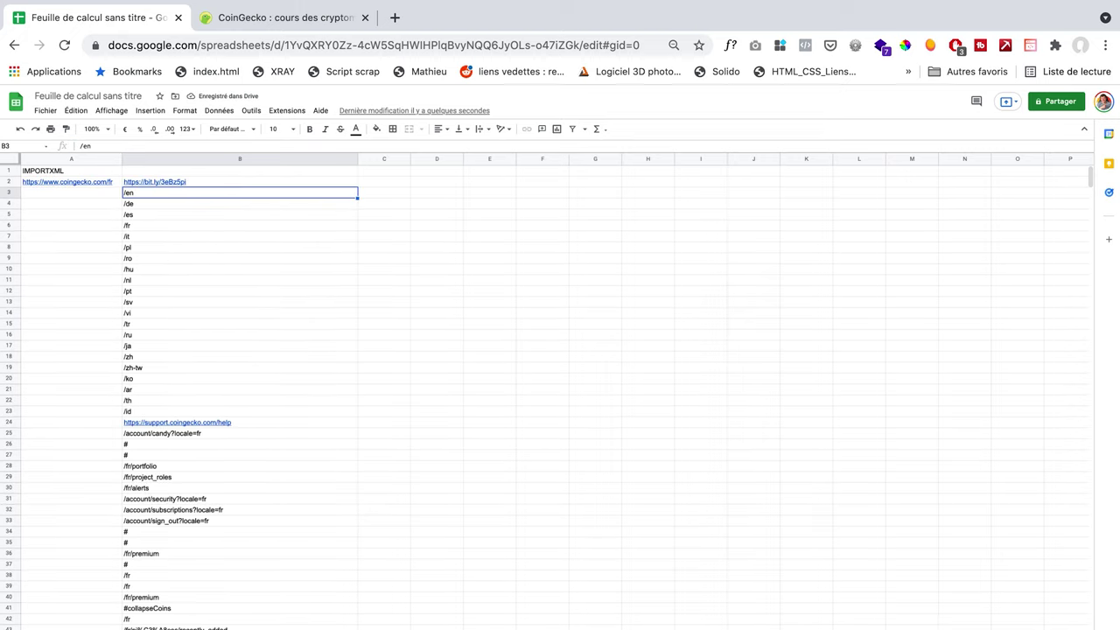
Examine the link addresses imported in column B against the CoinGecko source URL in A2.
scroll(196, 508, "down", 5)
scroll(197, 507, "down", 4)
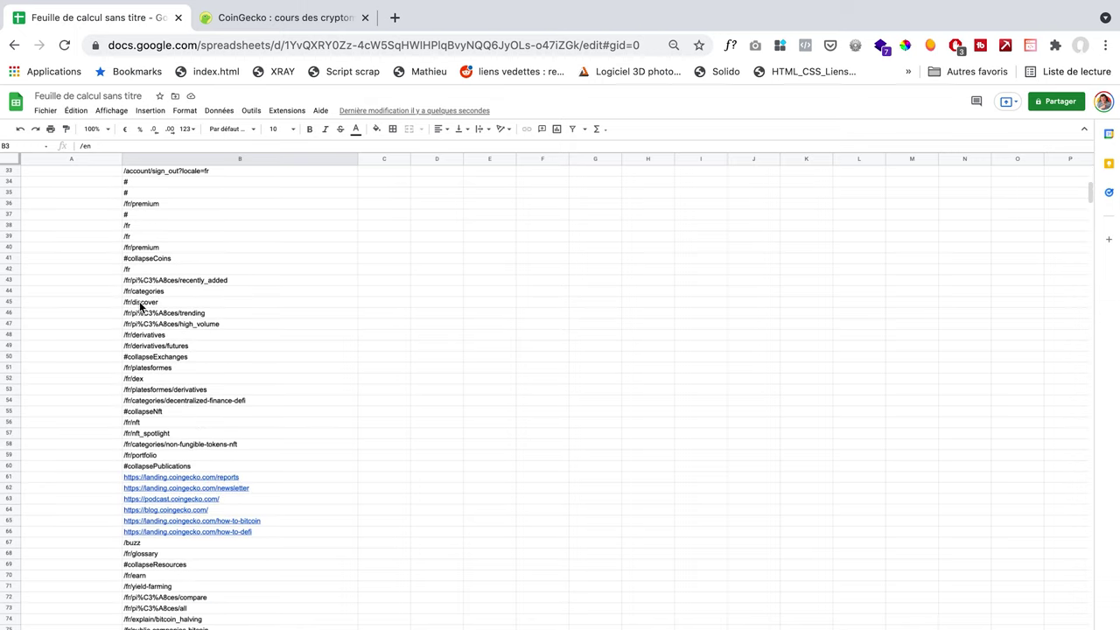
scroll(145, 191, "up", 9)
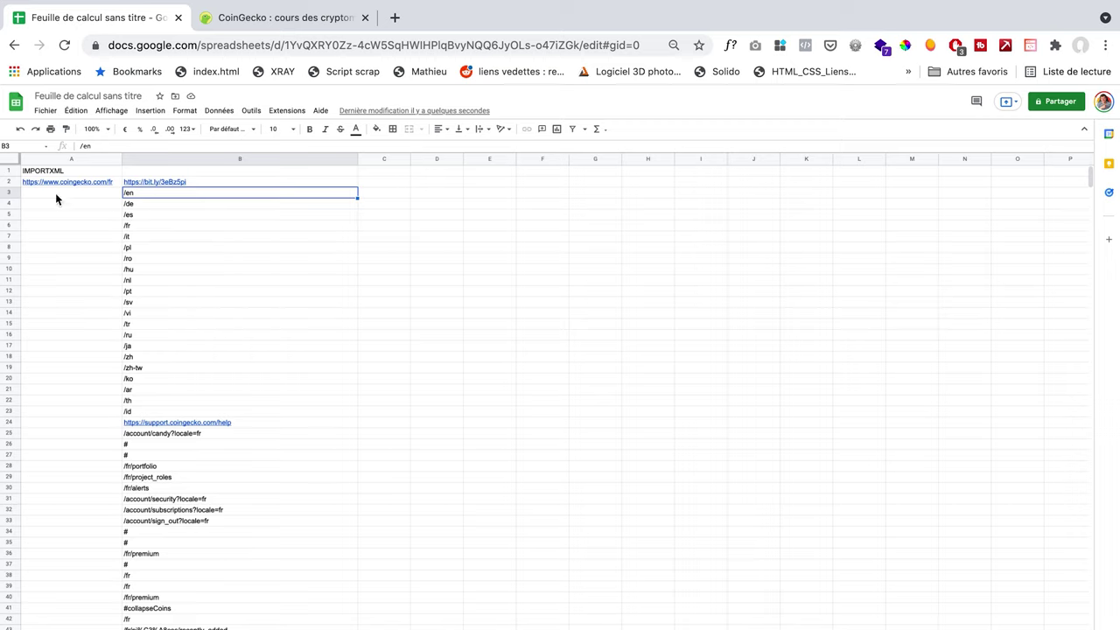
mouse_move(93, 187)
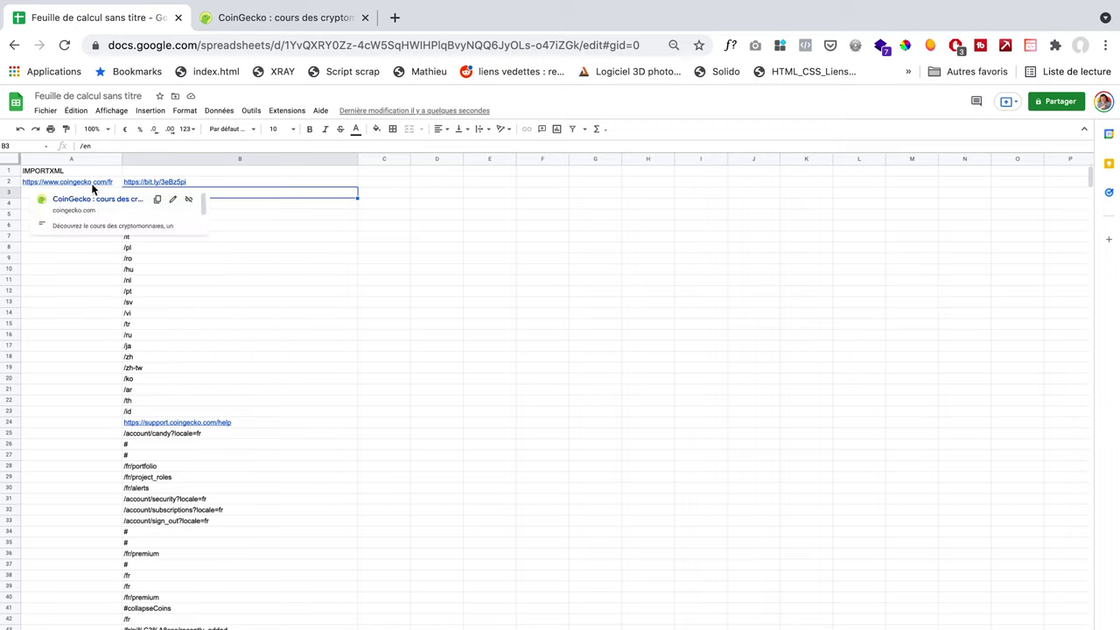
left_click(126, 250)
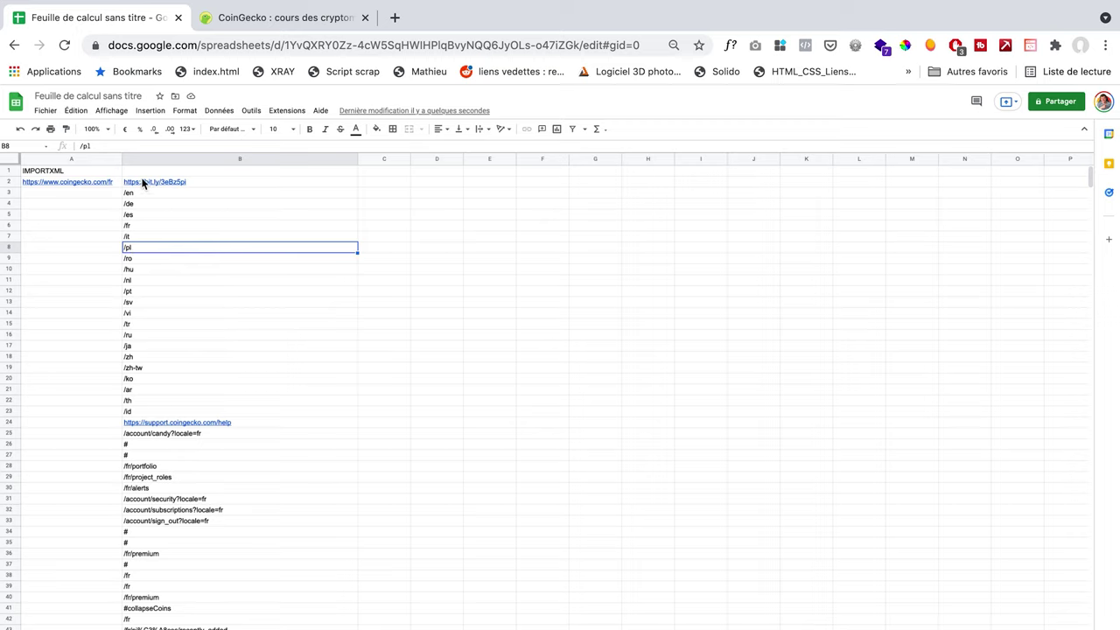
scroll(149, 519, "down", 20)
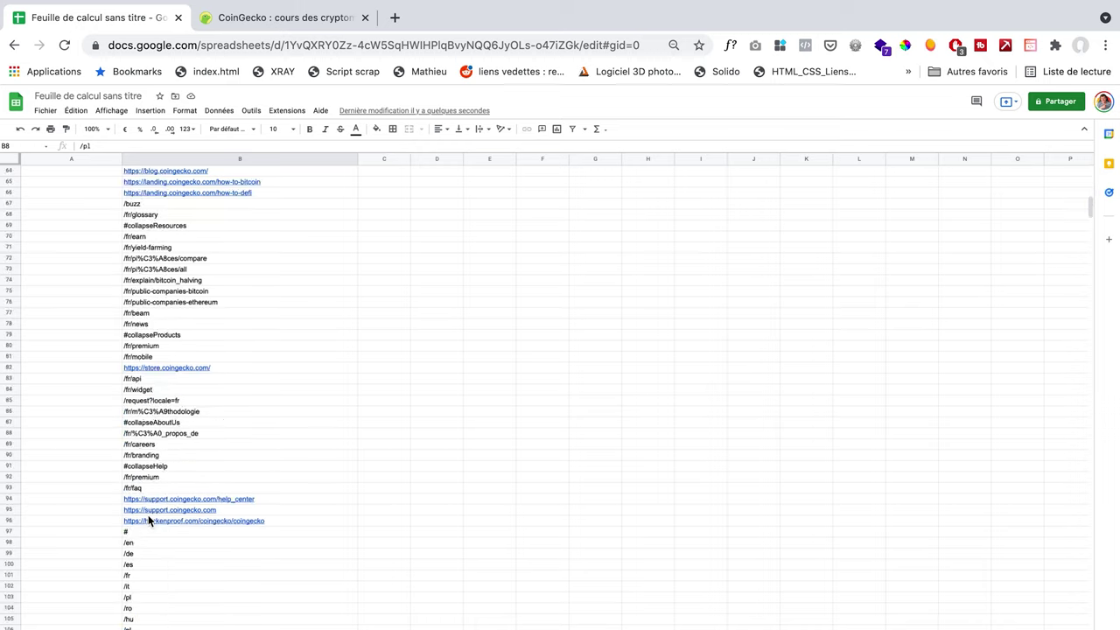
scroll(149, 519, "up", 20)
left_click(200, 256)
left_click(164, 226)
left_click(140, 201)
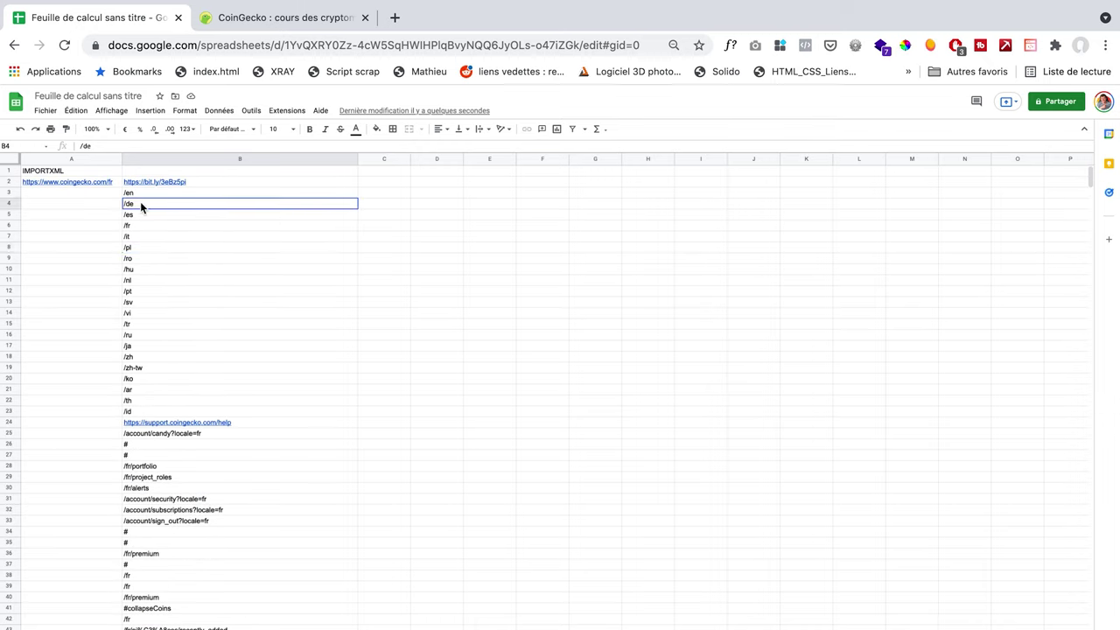
Switch to the CoinGecko page, close the HTML markup overlay and look over the coin price table.
left_click(250, 13)
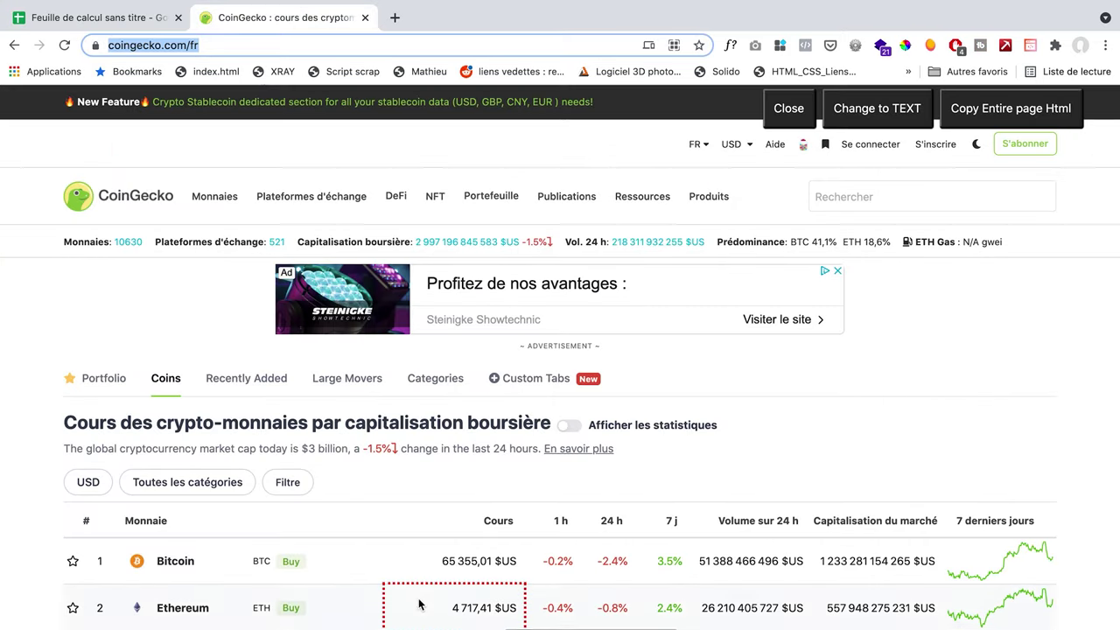
scroll(420, 605, "down", 3)
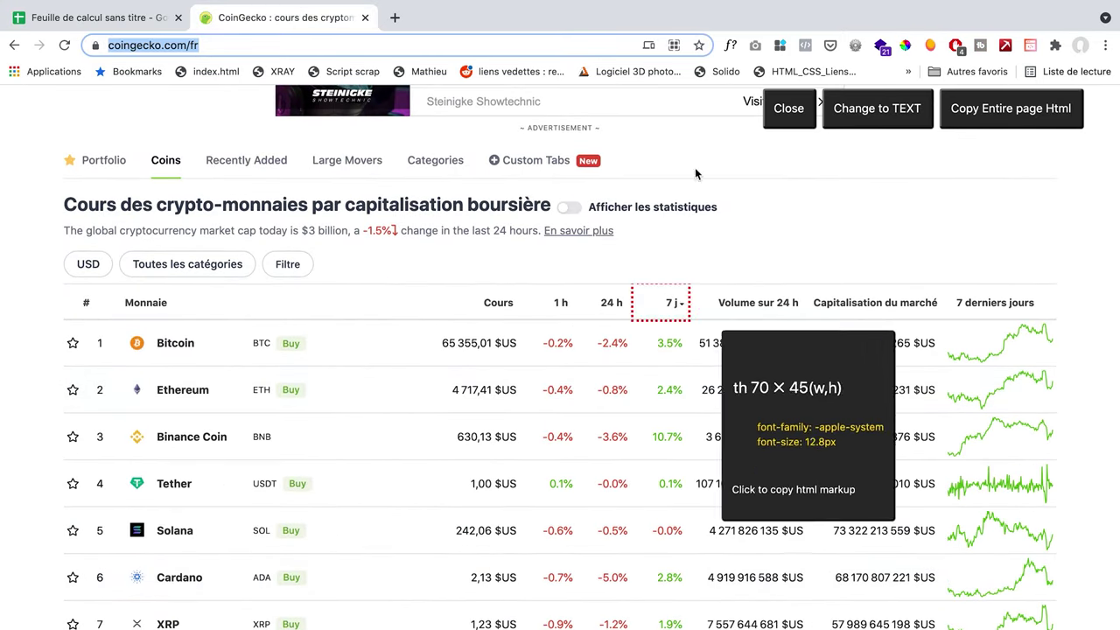
left_click(788, 107)
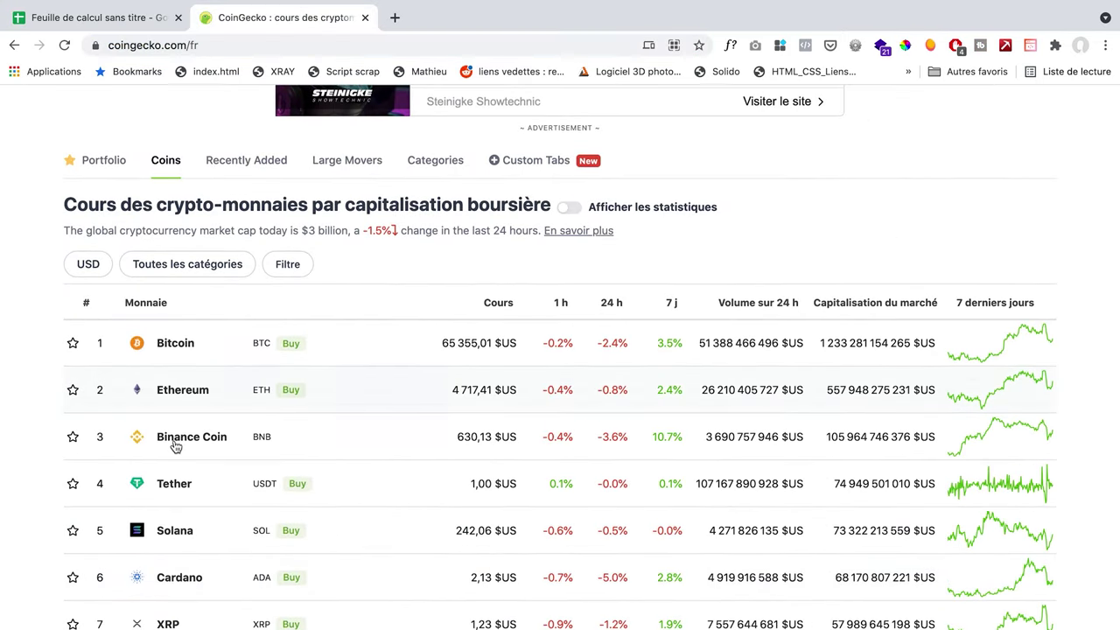
In the spreadsheet, enter =IMPORTHTML(A2;"table";1) in D2 to import the page's first table.
left_click(96, 15)
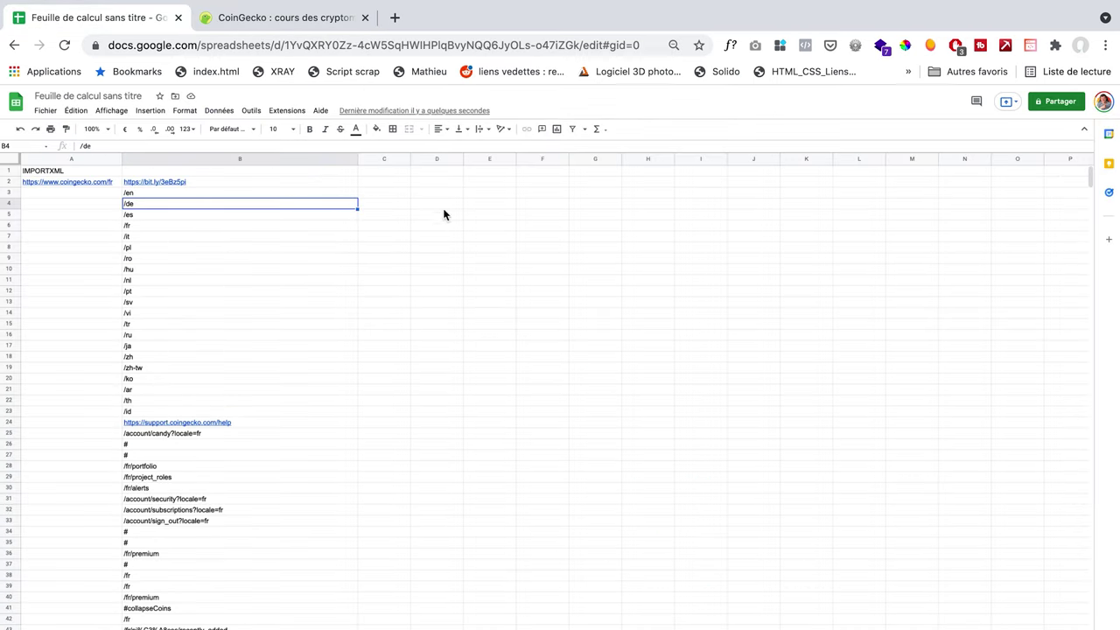
left_click(440, 184)
type("=IMPORT")
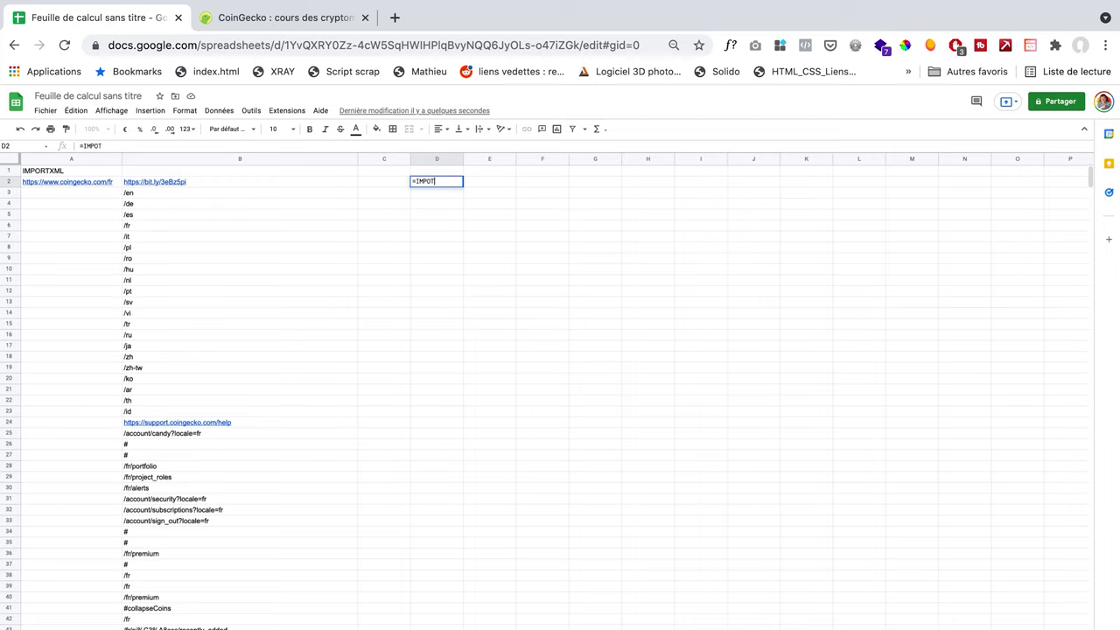
type("HTML(")
left_click(77, 181)
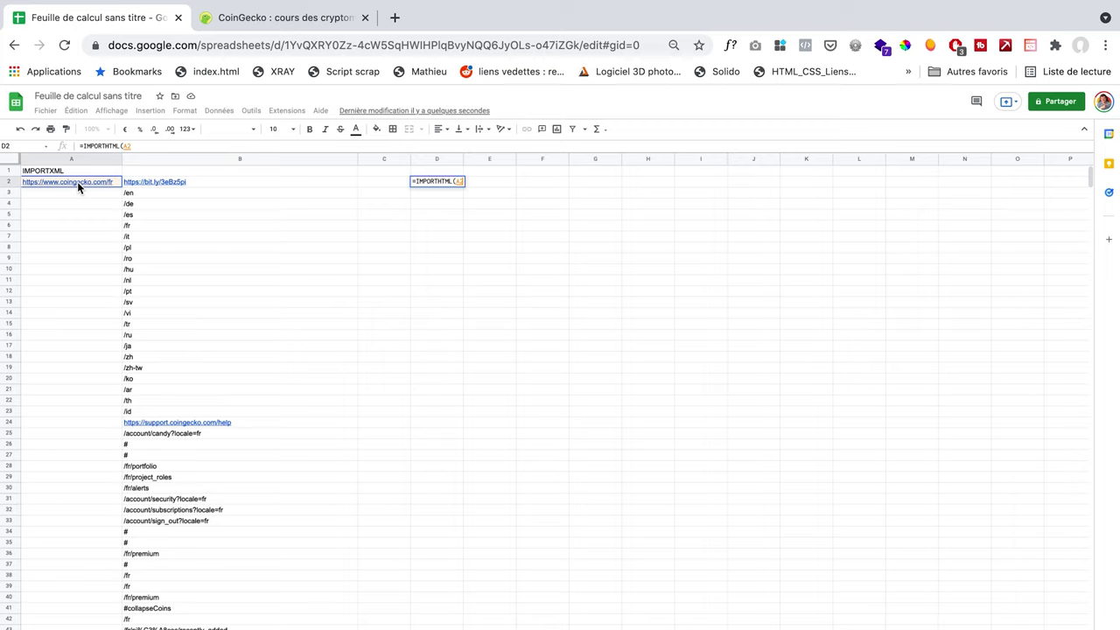
type(";\"table\";1")
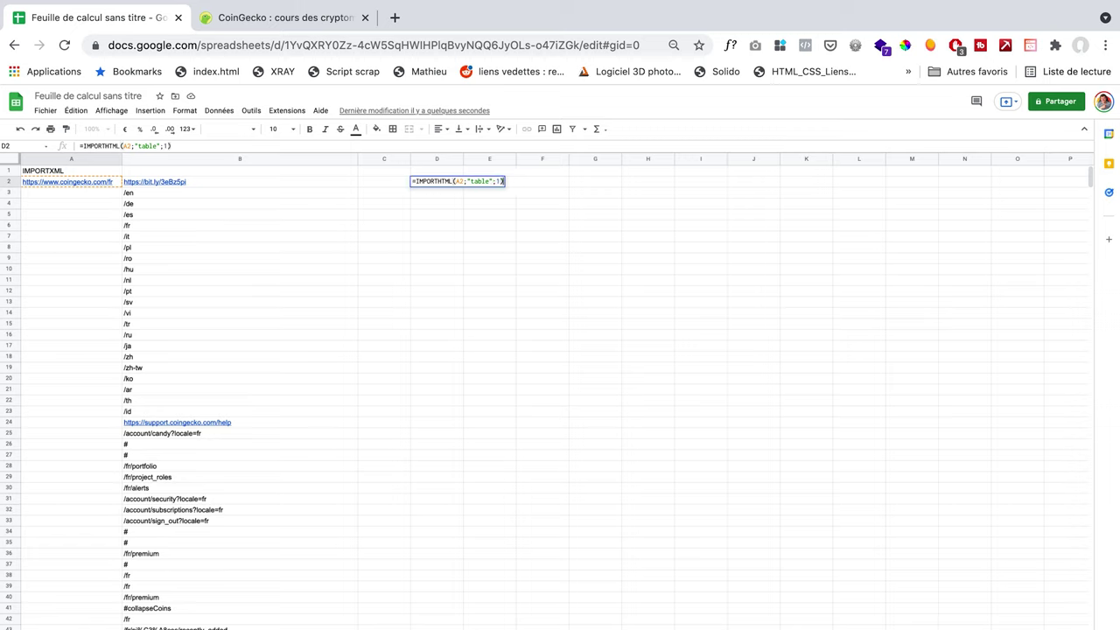
key("Return")
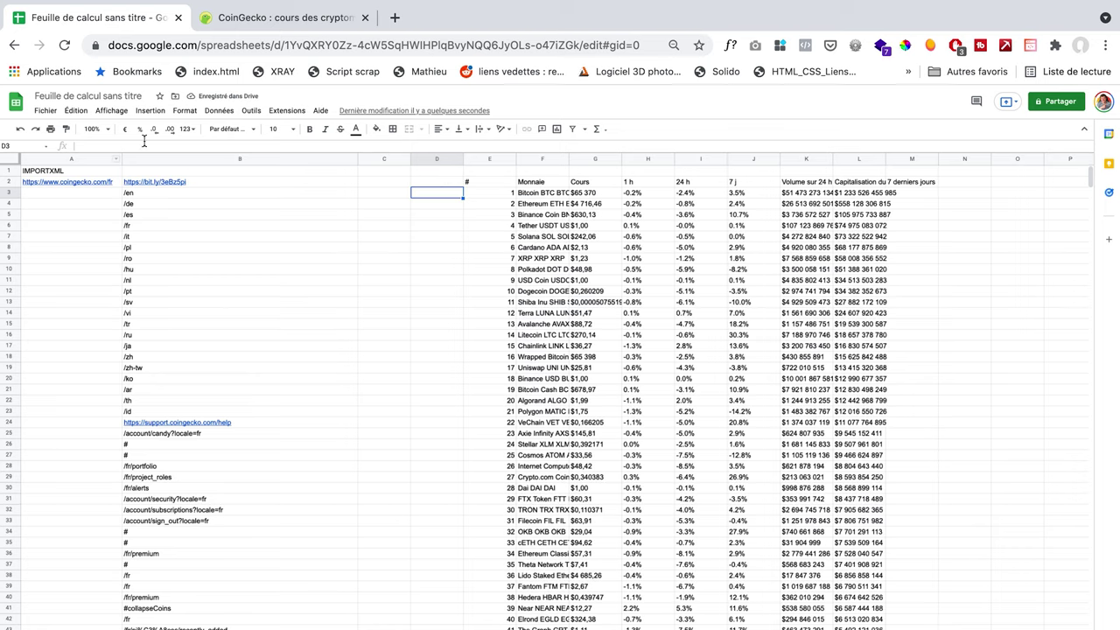
Widen column F to fit the full coin names, and check cells of the imported table.
left_click_drag(621, 157, 658, 155)
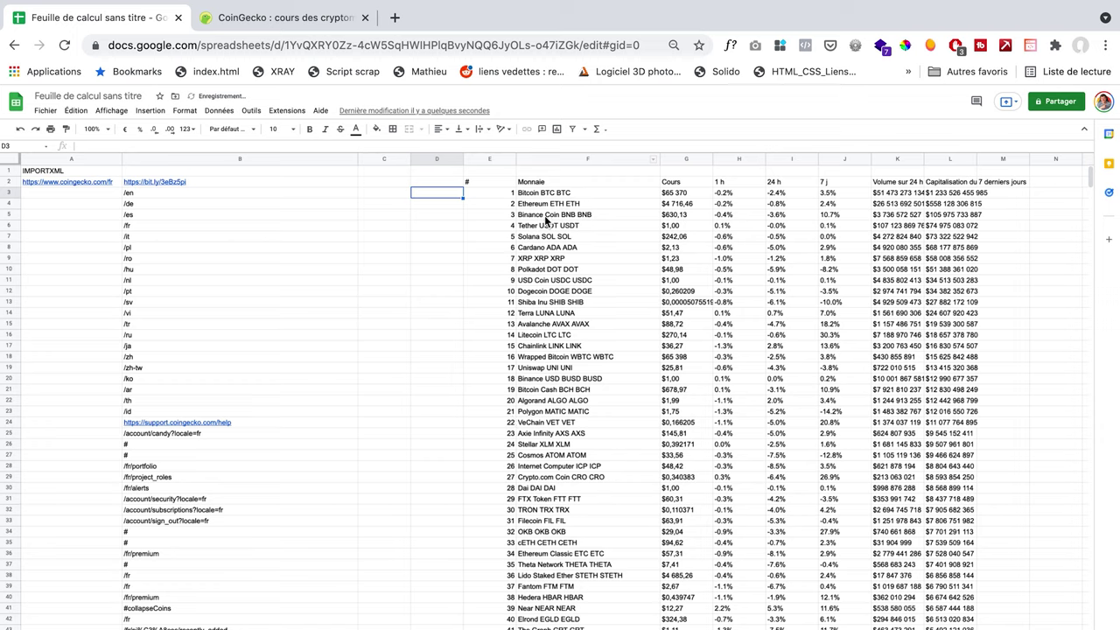
left_click(550, 204)
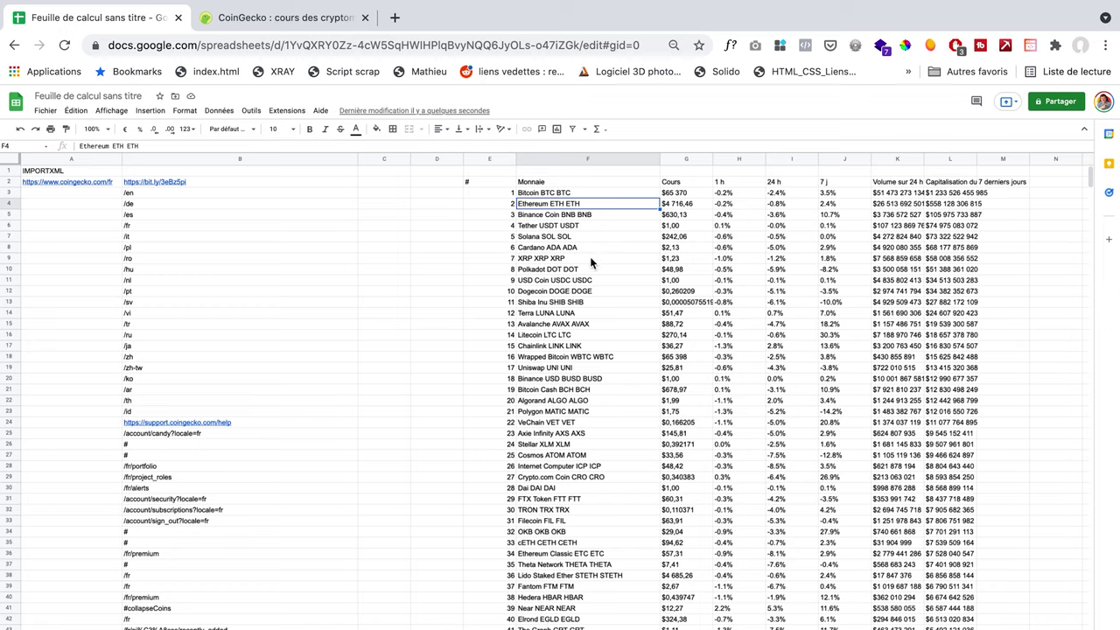
left_click(473, 182)
left_click(450, 186)
left_click(492, 182)
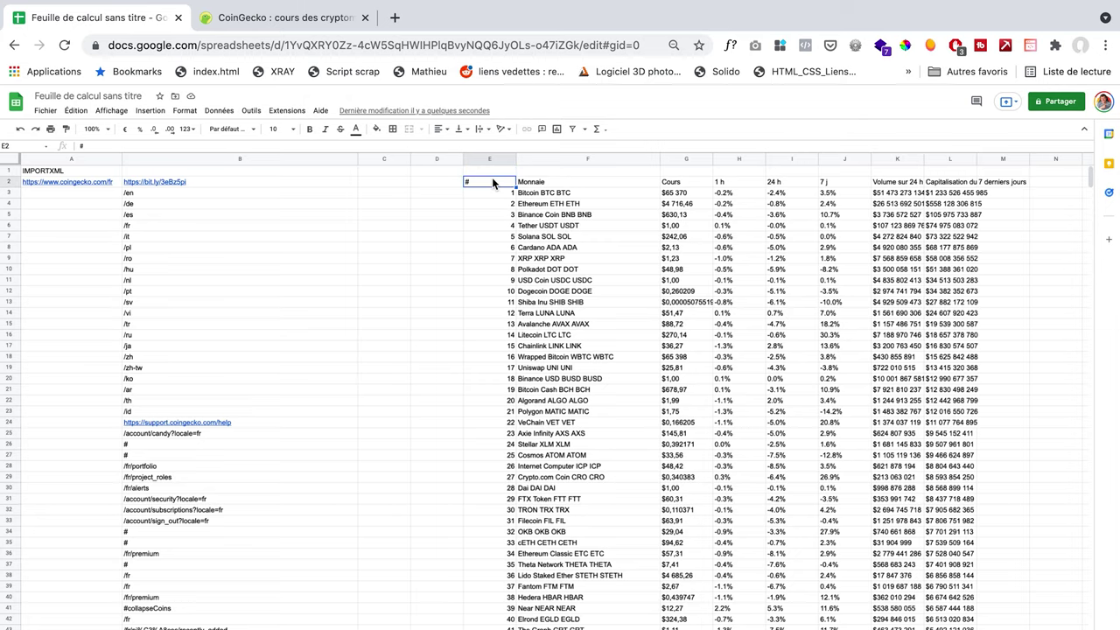
Delete the IMPORTHTML formula from D2 and return to the IMPORTXML formula in B2.
left_click(439, 185)
key("Delete")
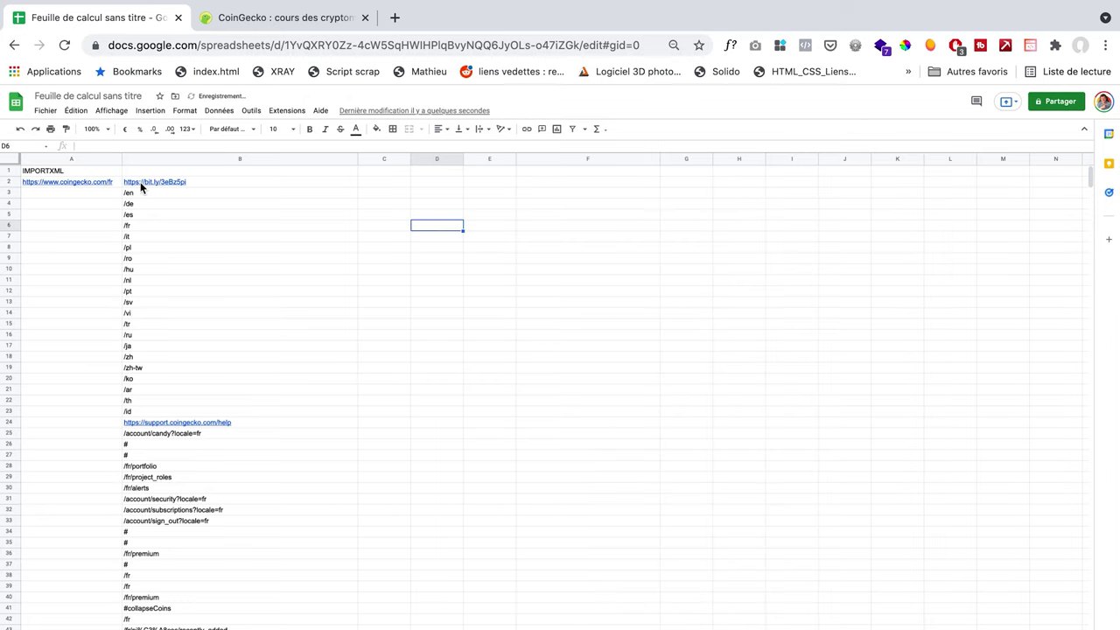
left_click(213, 178)
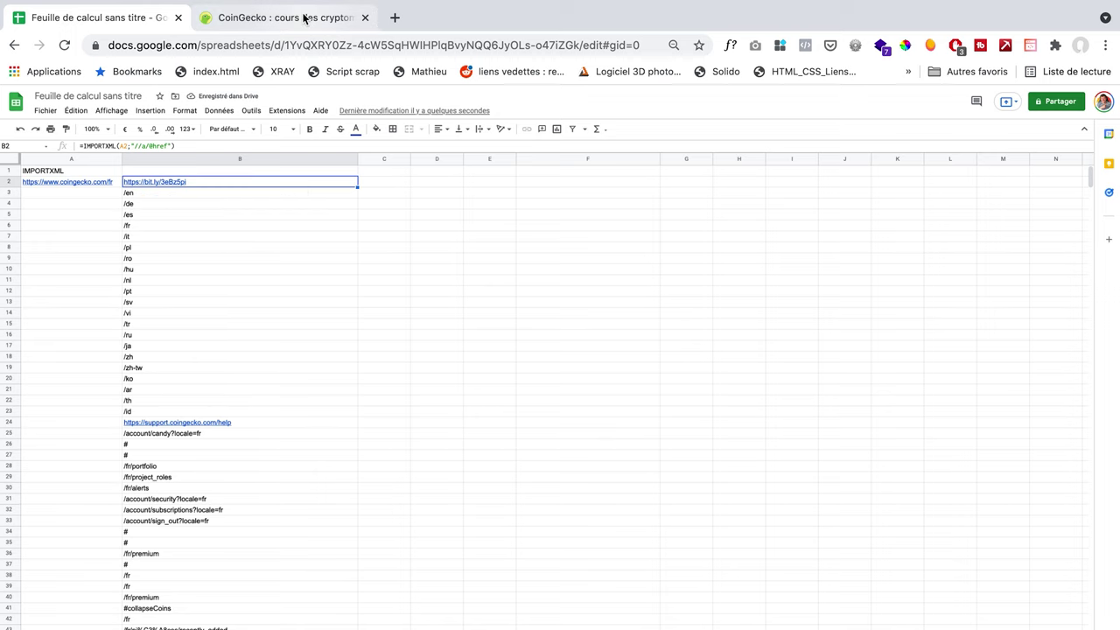
On the CoinGecko page, inspect the HTML element that holds Bitcoin's price.
left_click(305, 20)
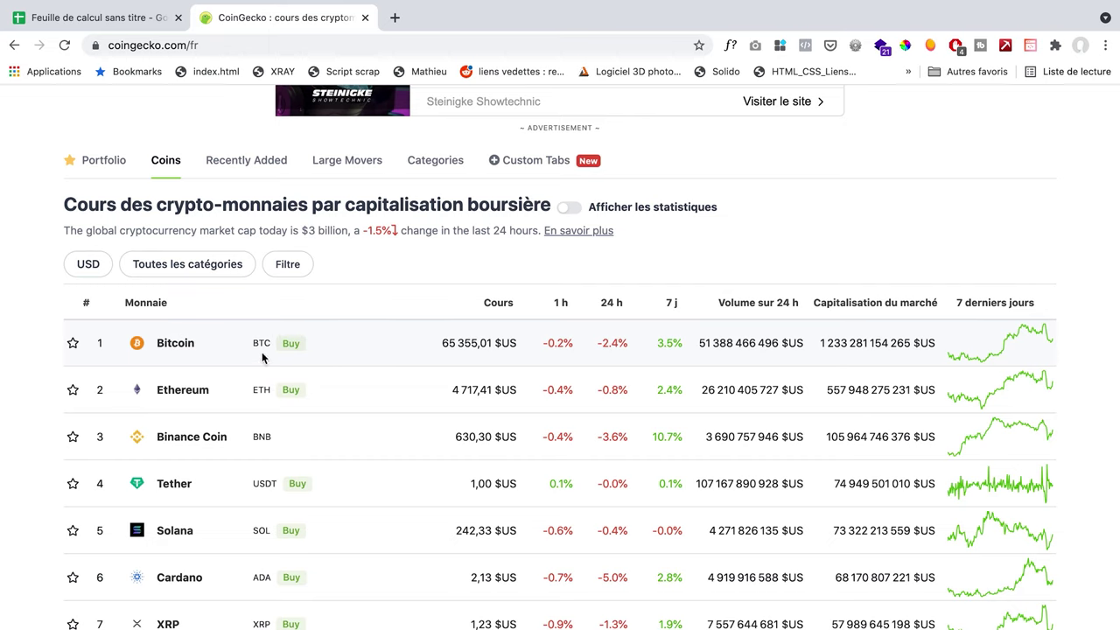
right_click(445, 345)
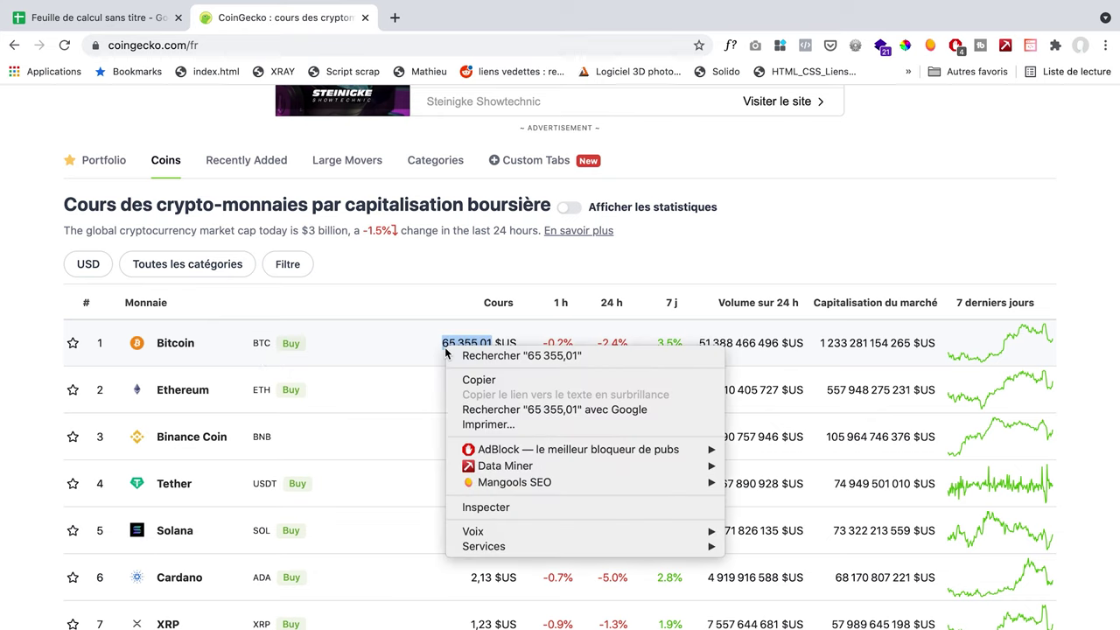
left_click(514, 507)
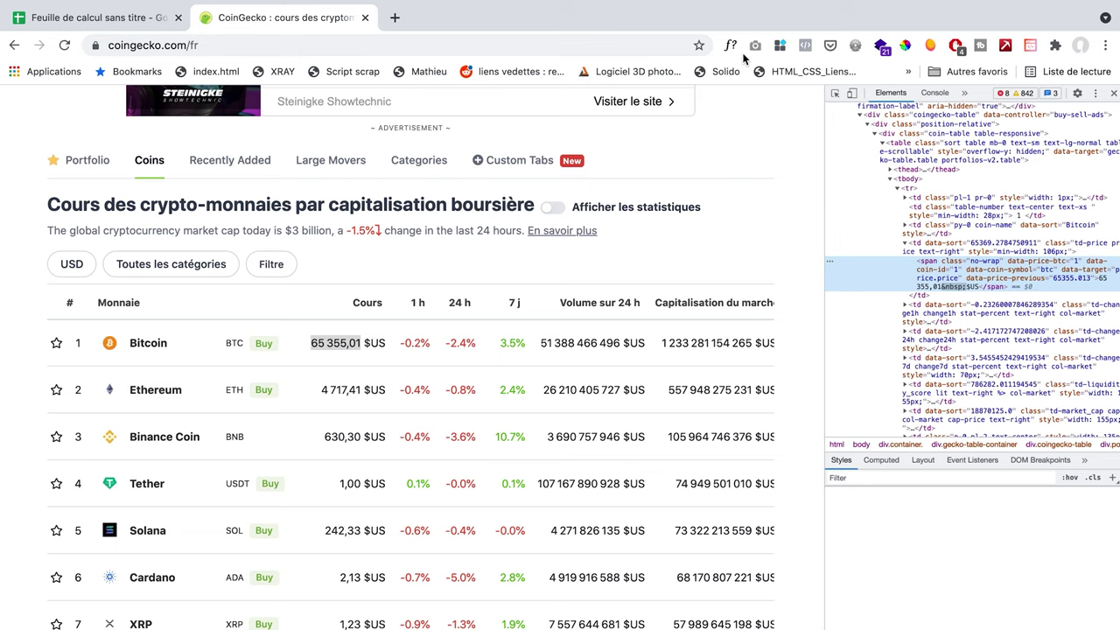
right_click(731, 216)
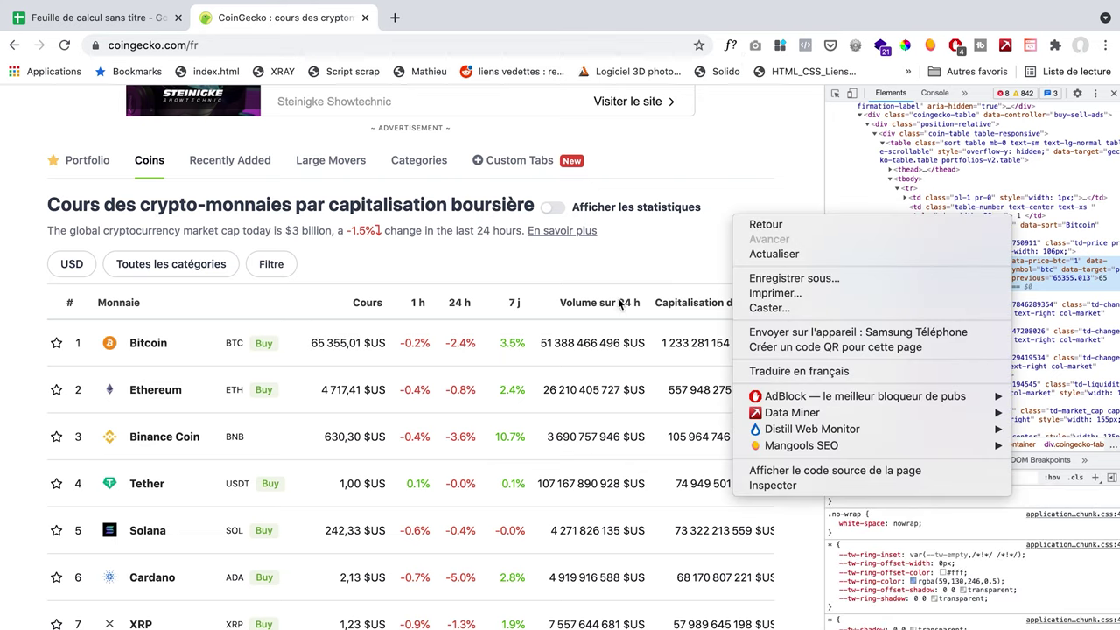
left_click(931, 156)
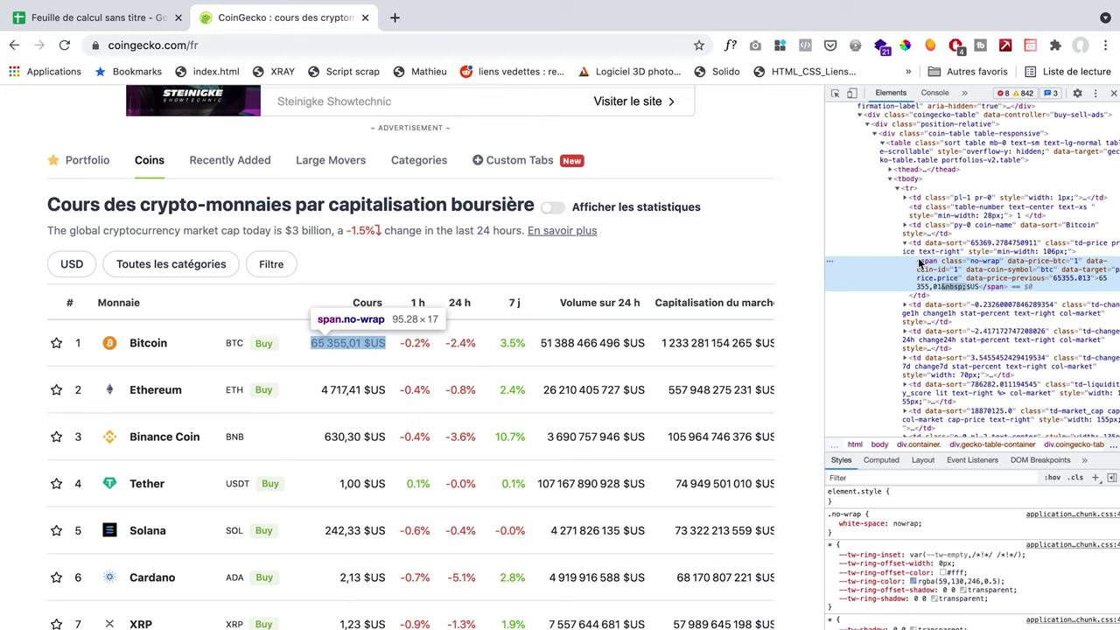
left_click(921, 260)
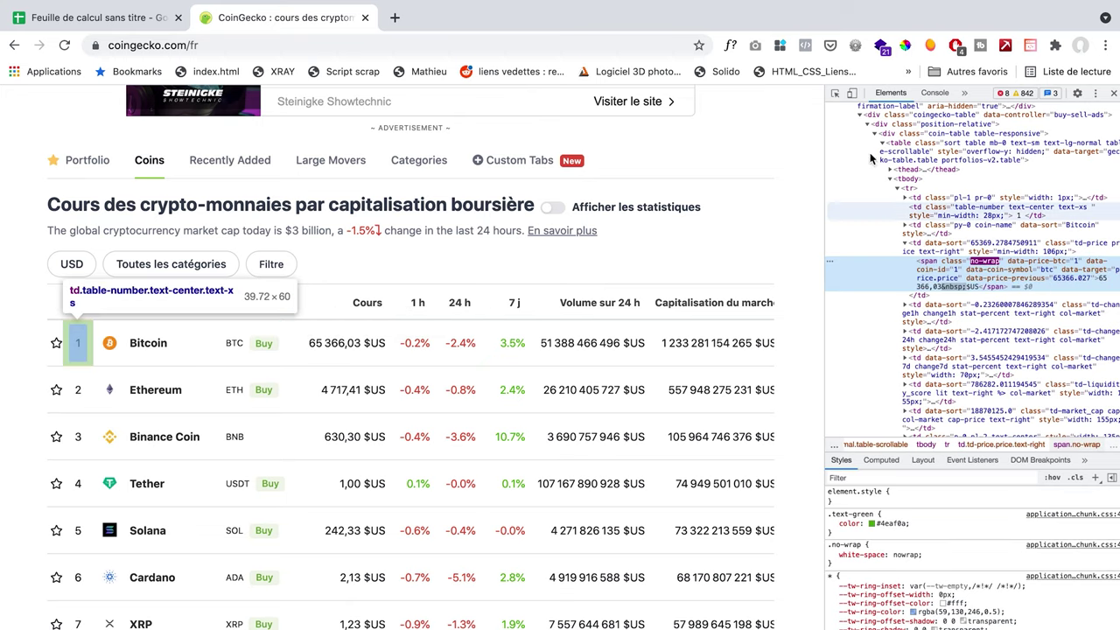
Pick the Bitcoin name link with the element inspector and examine its a tag and parent div.
left_click(837, 98)
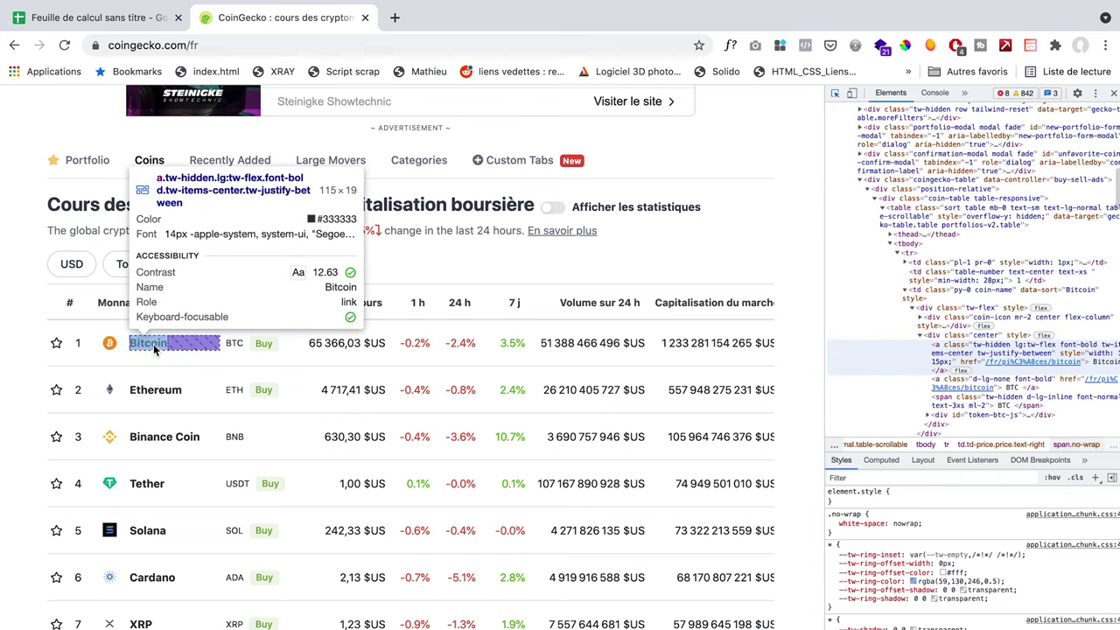
left_click(153, 348)
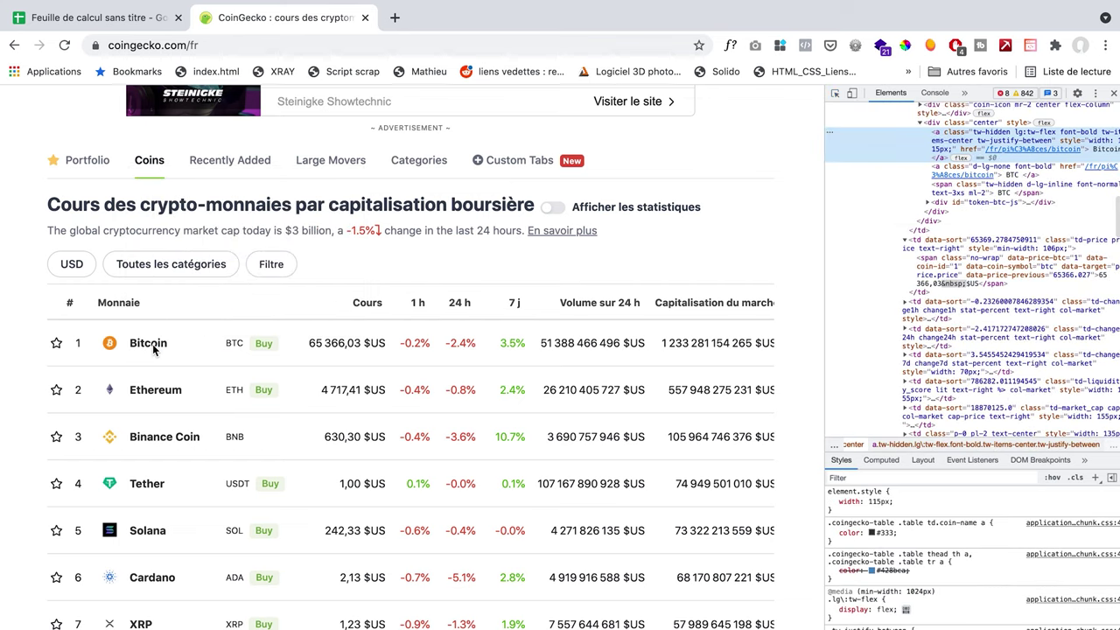
scroll(971, 192, "up", 1)
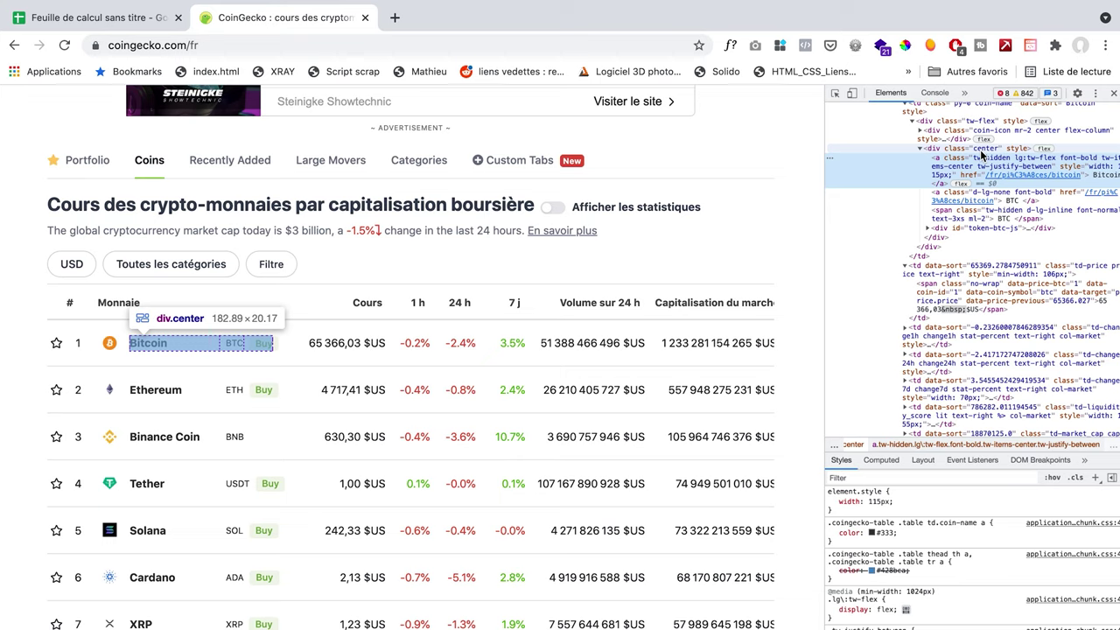
In the spreadsheet, replace the XPath query in B2's IMPORTXML formula with //div/a.
left_click(59, 17)
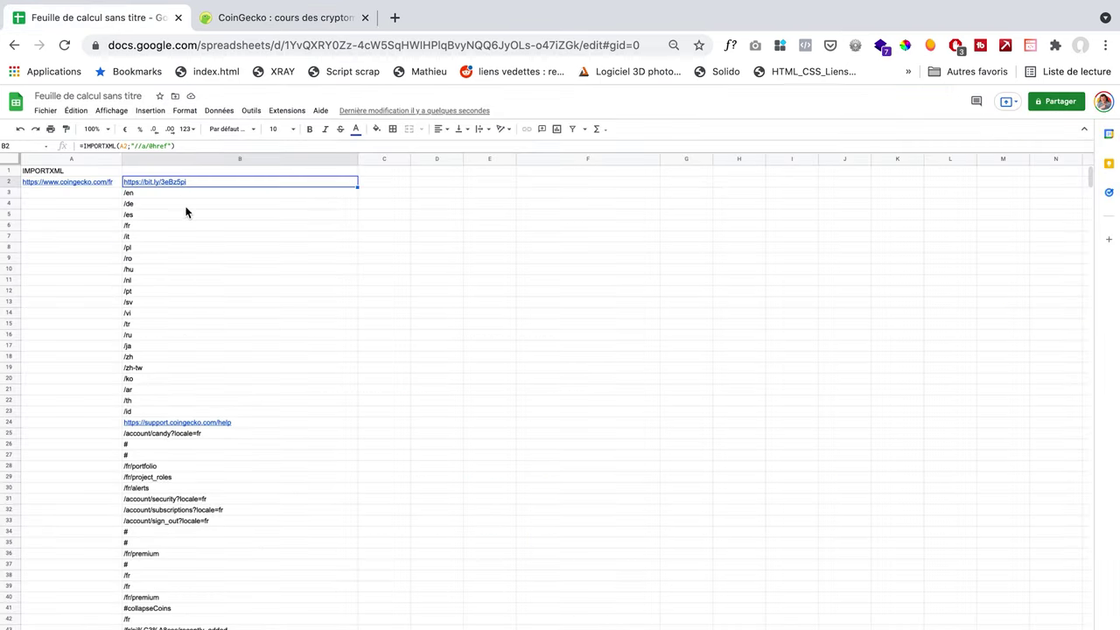
left_click_drag(135, 146, 163, 146)
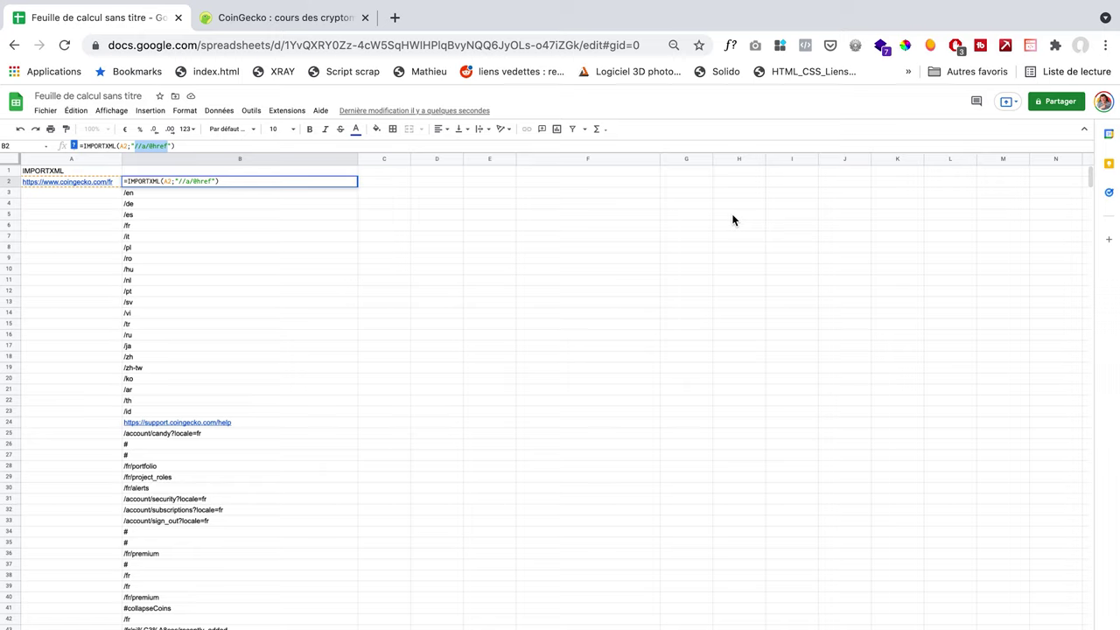
type("//div/a")
key("Return")
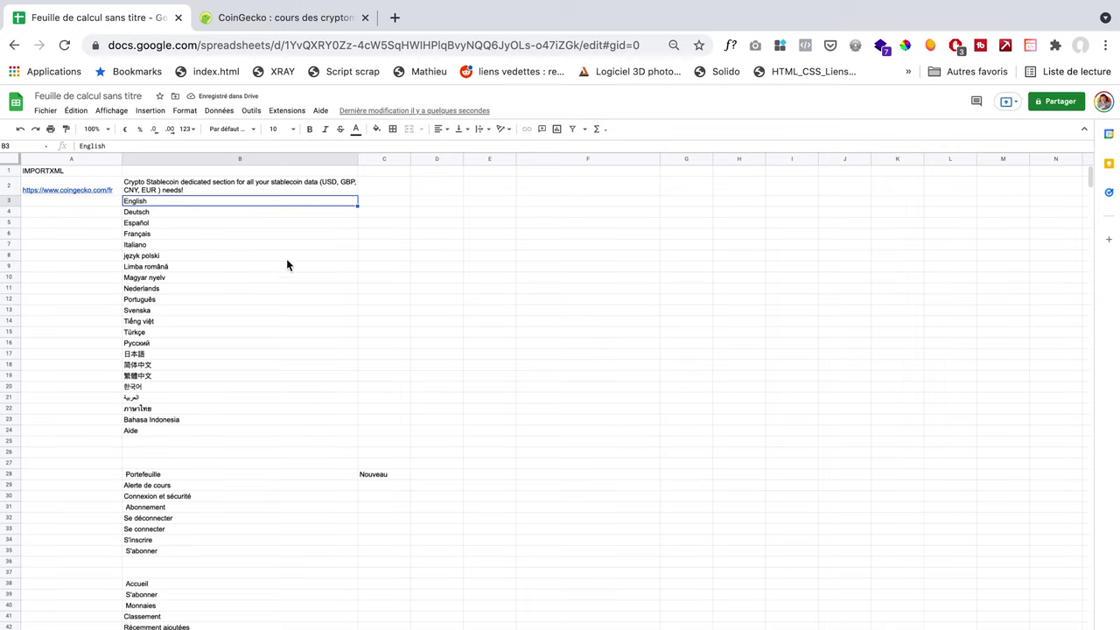
Open B2's formula for editing, and select the class value center of the div around the Bitcoin link on CoinGecko.
left_click(182, 186)
left_click(153, 145)
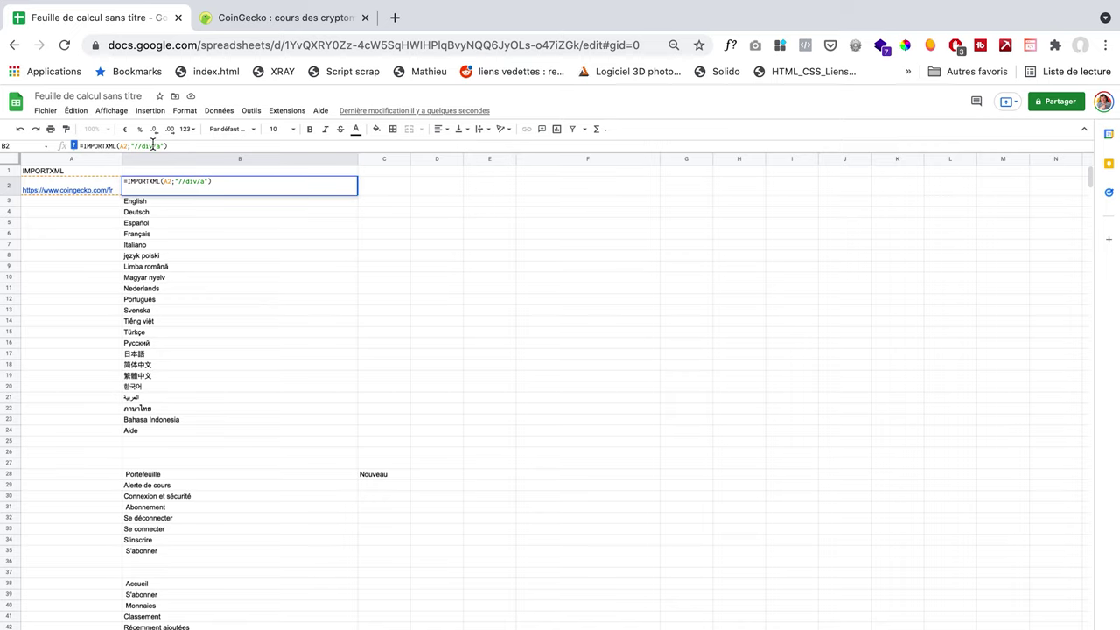
left_click(261, 19)
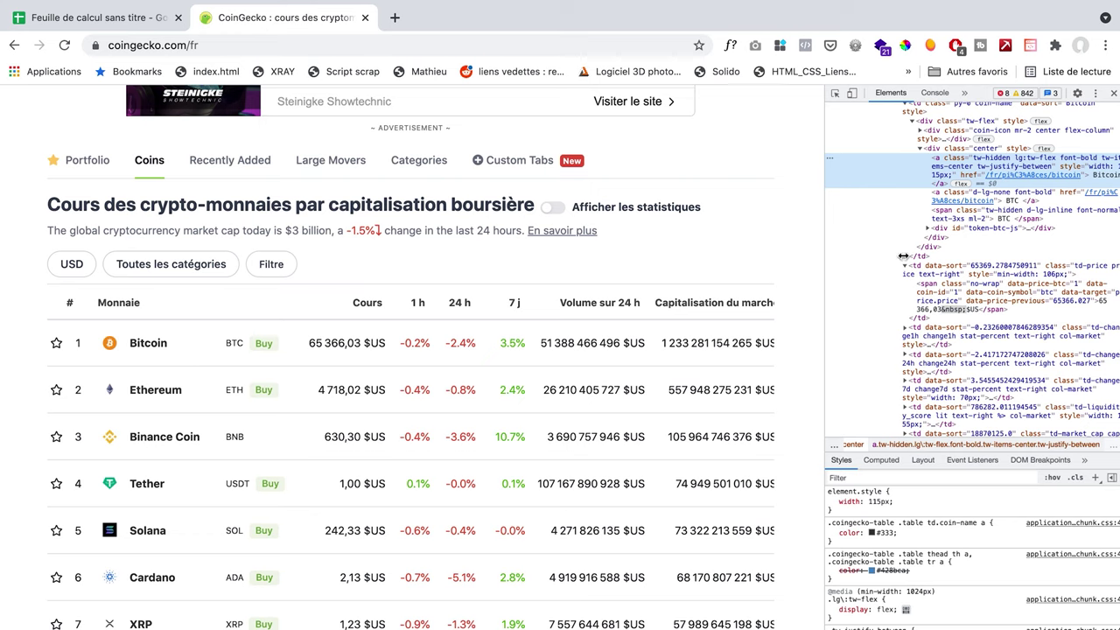
left_click(988, 150)
double_click(988, 151)
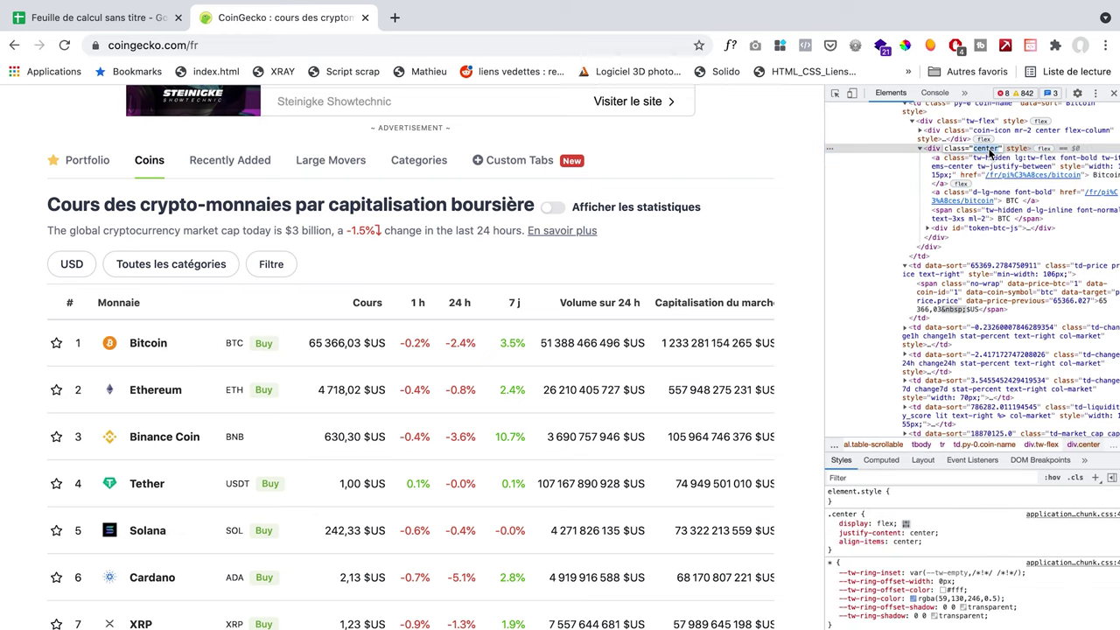
left_click(60, 19)
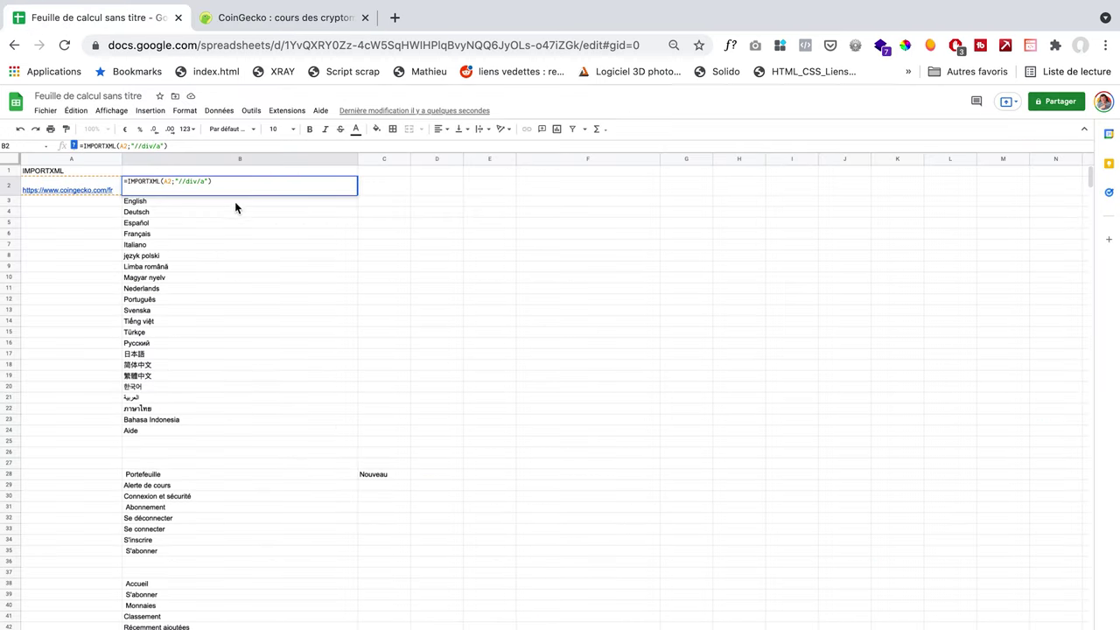
left_click(202, 189)
type("[")
type("cla")
key("BackSpace")
key("BackSpace")
key("BackSpace")
type("@class='center'")
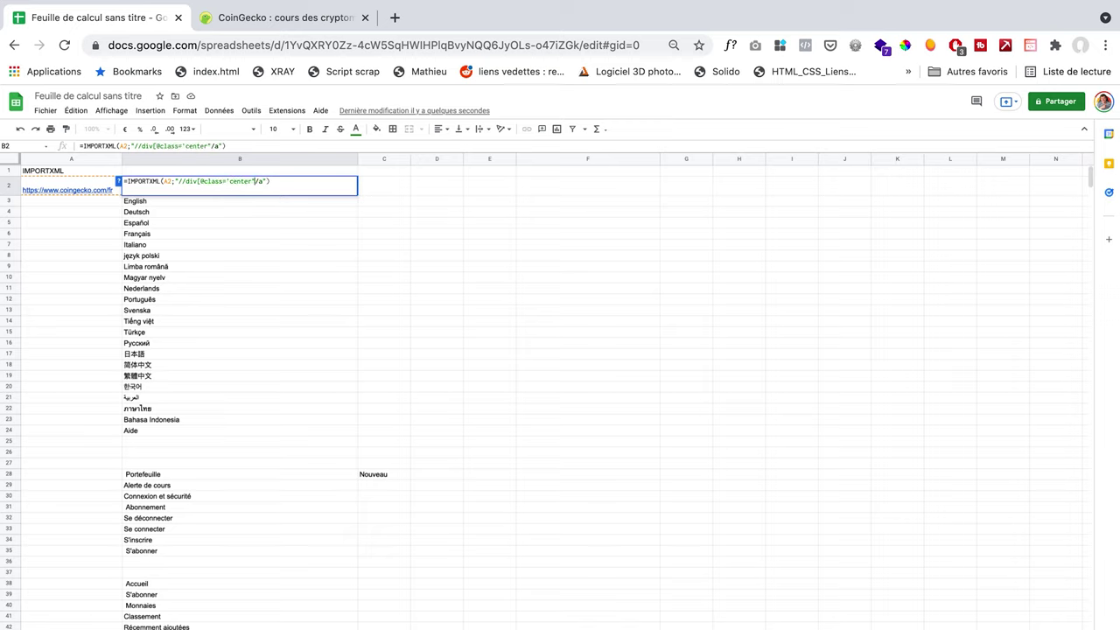
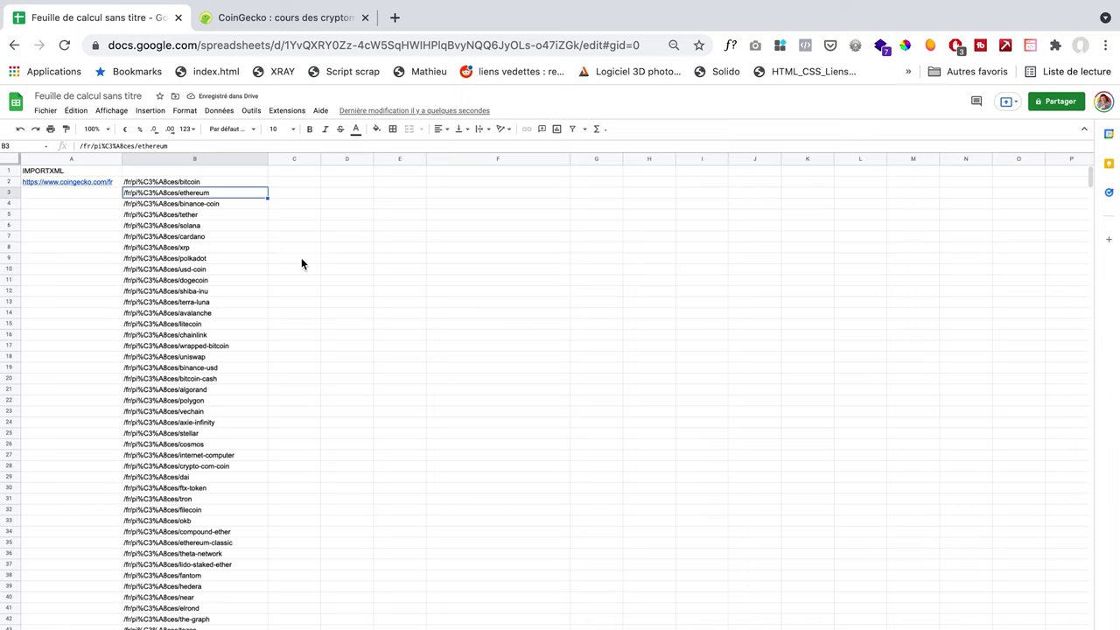
left_click_drag(269, 161, 240, 162)
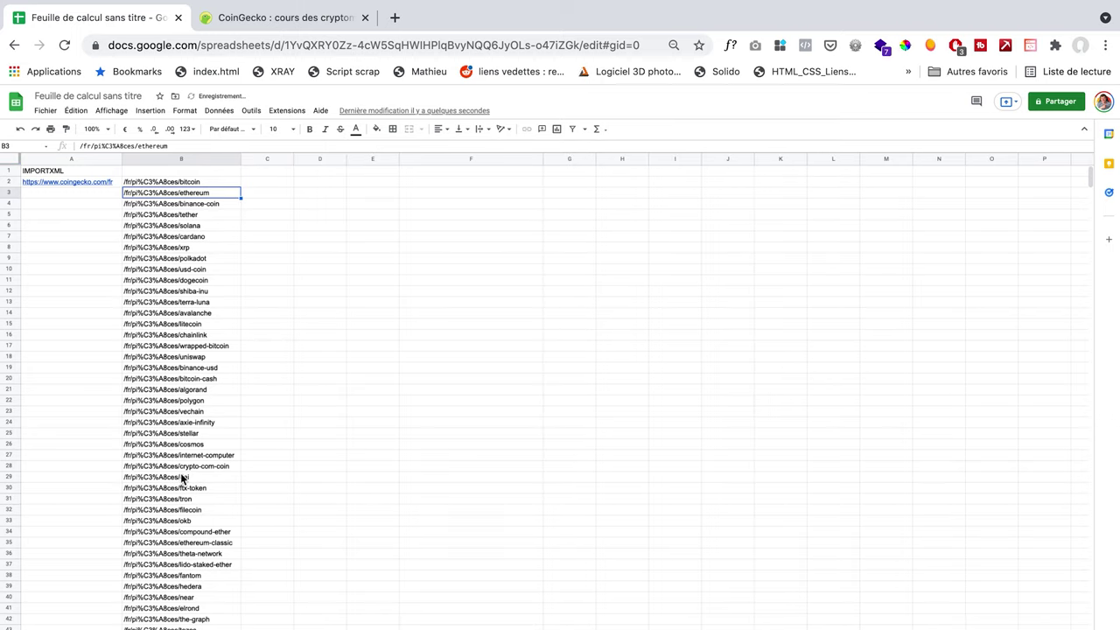
left_click(80, 182)
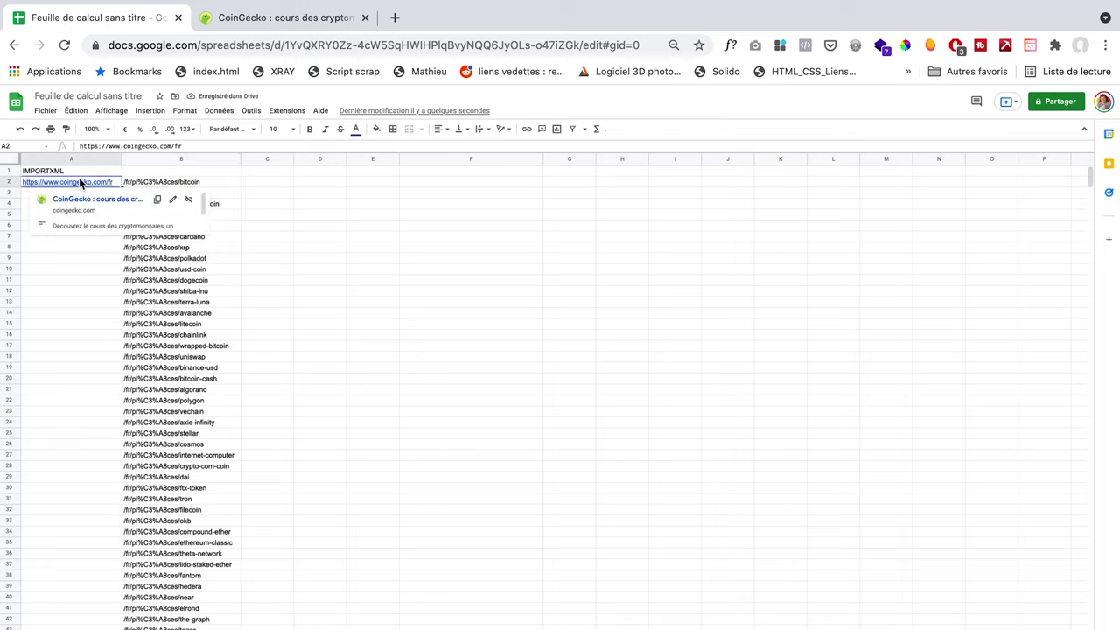
left_click_drag(171, 146, 227, 145)
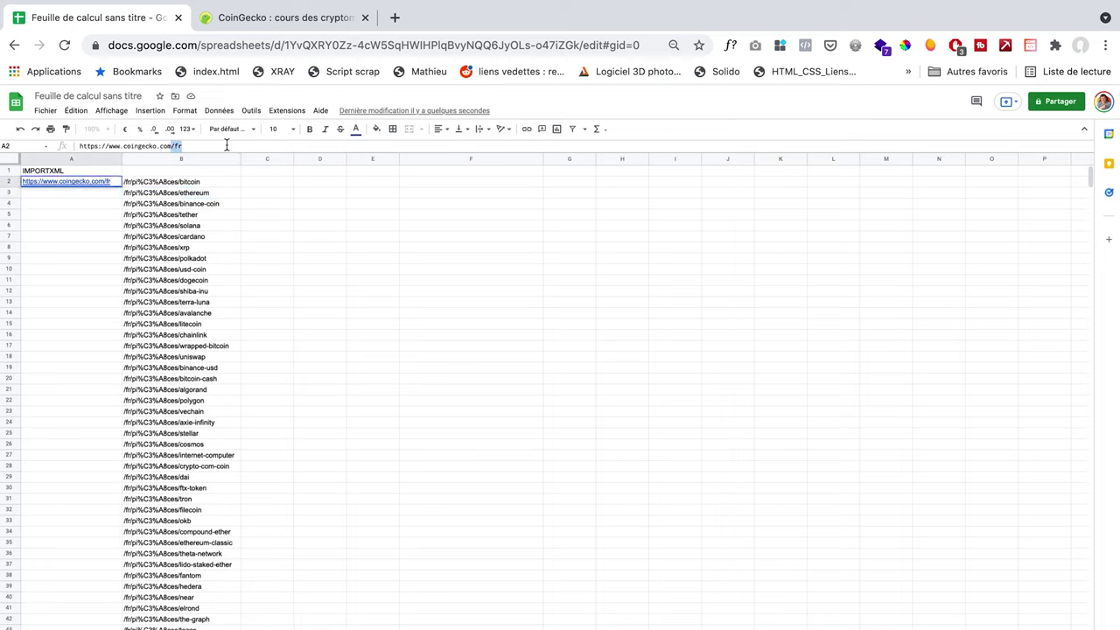
key("BackSpace")
key("Return")
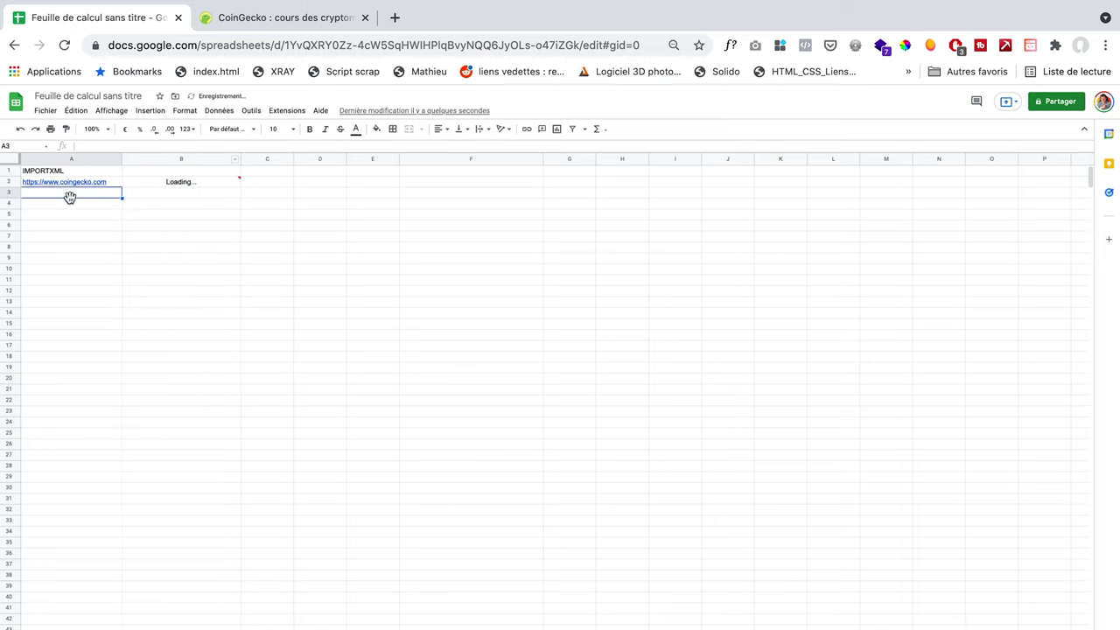
Narrow column B slightly, and enter =A2&B2 in C2 to join the base URL with the Bitcoin link path, ignoring the autofill suggestion.
left_click(258, 182)
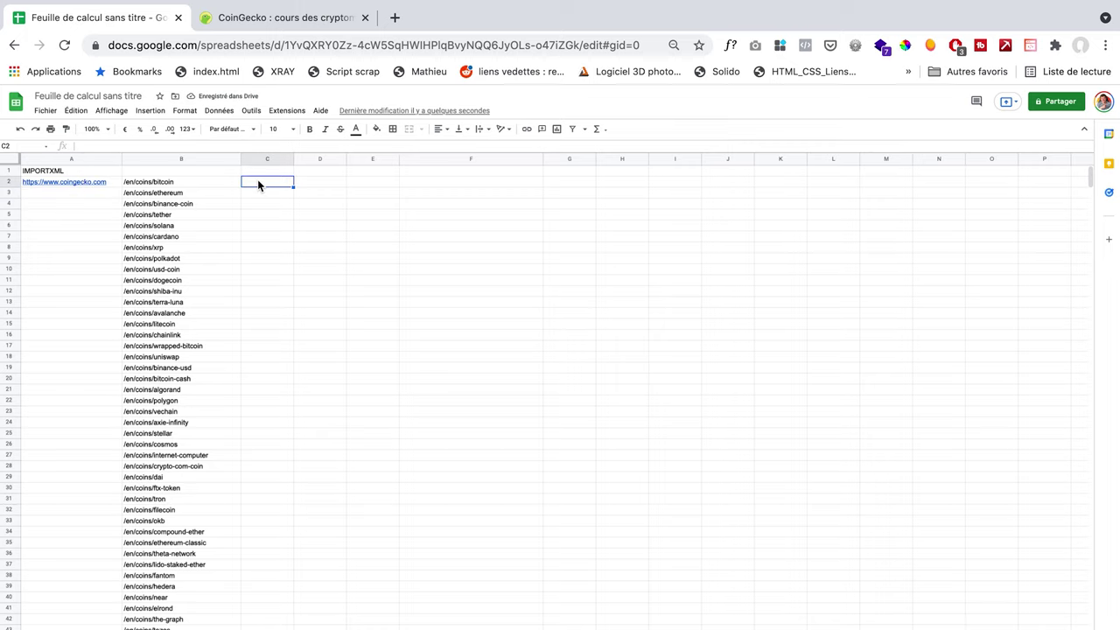
left_click_drag(241, 159, 224, 158)
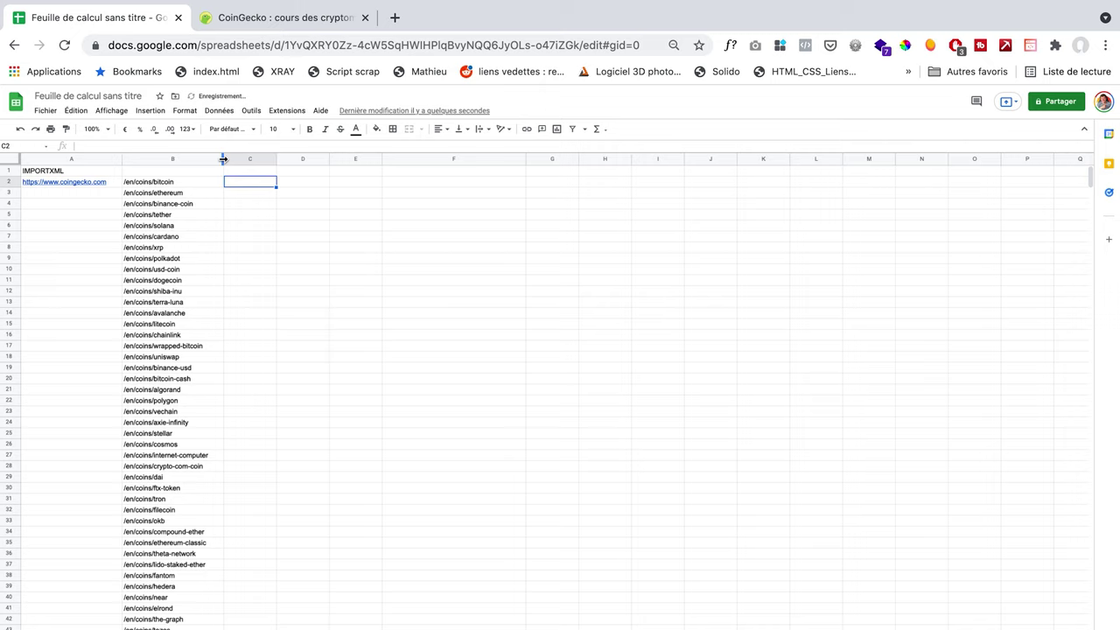
type("=")
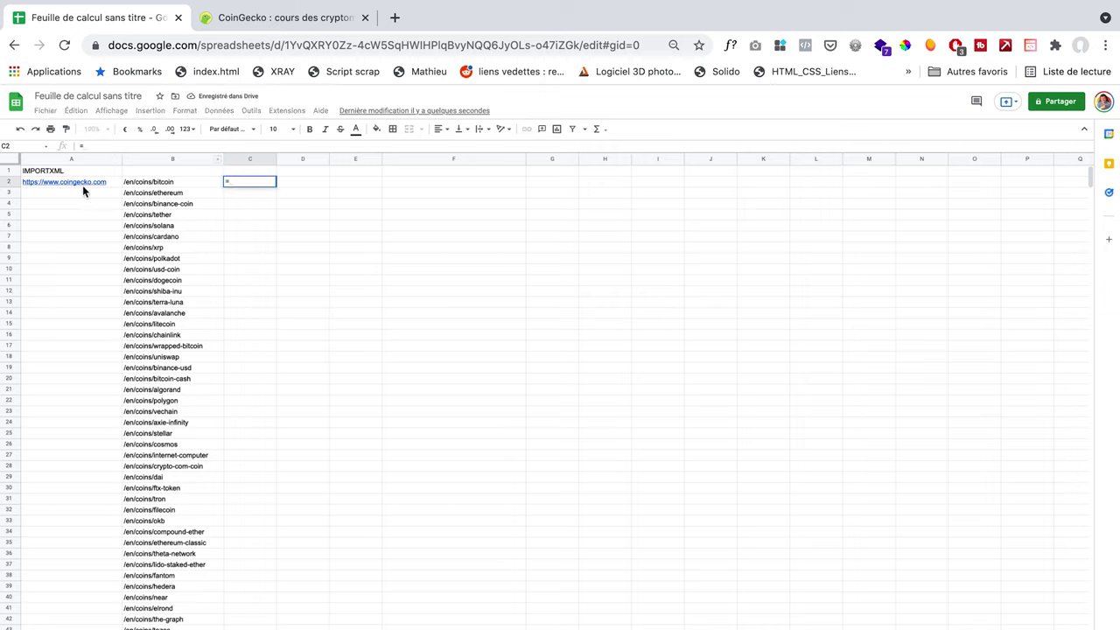
left_click(80, 181)
type("&")
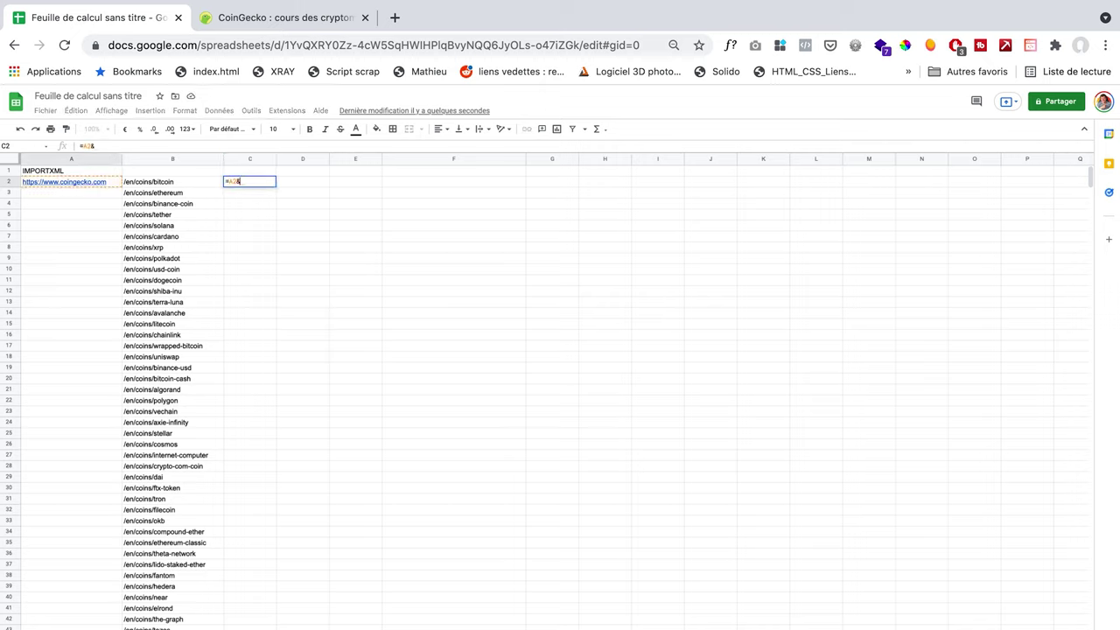
left_click(153, 184)
key("Return")
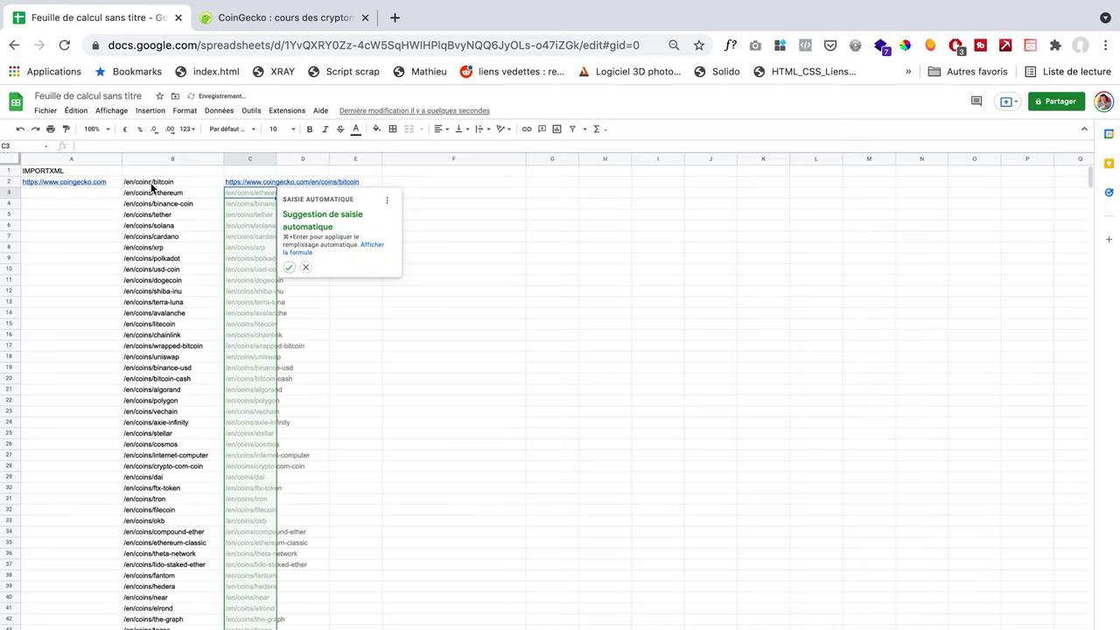
left_click(566, 281)
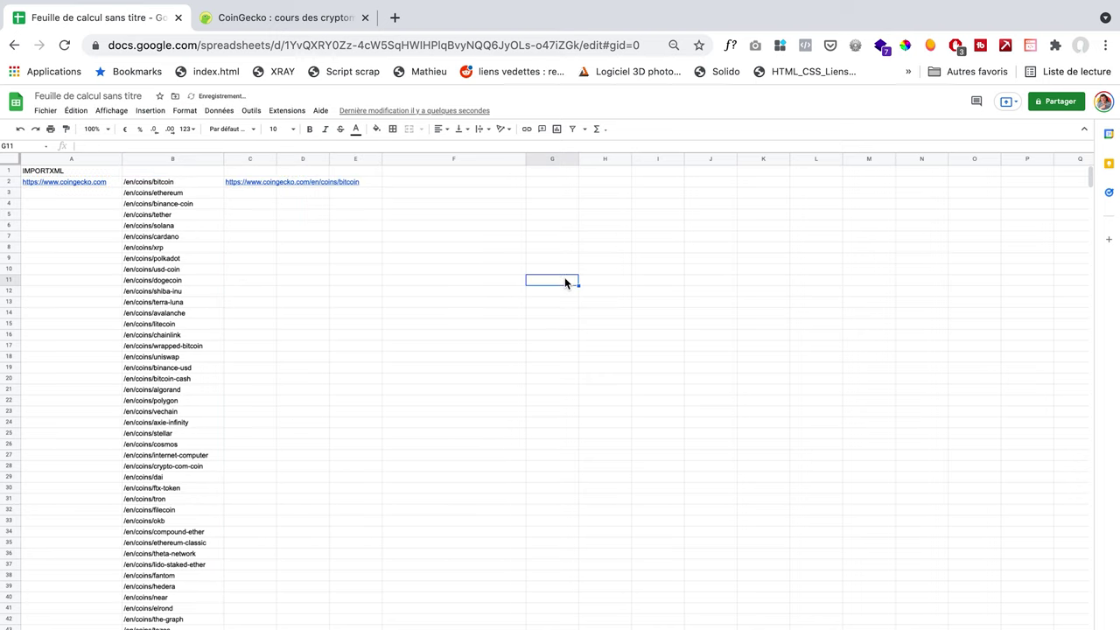
left_click(253, 184)
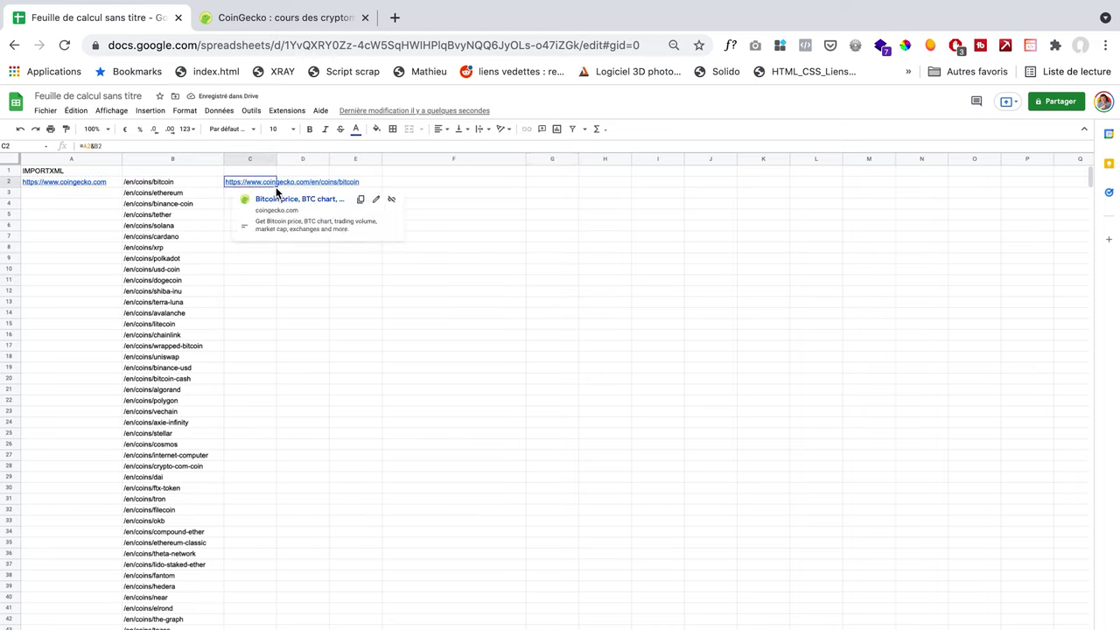
Copy the base URL from A2 down column A through row 102, alongside the last imported link path.
left_click(85, 183)
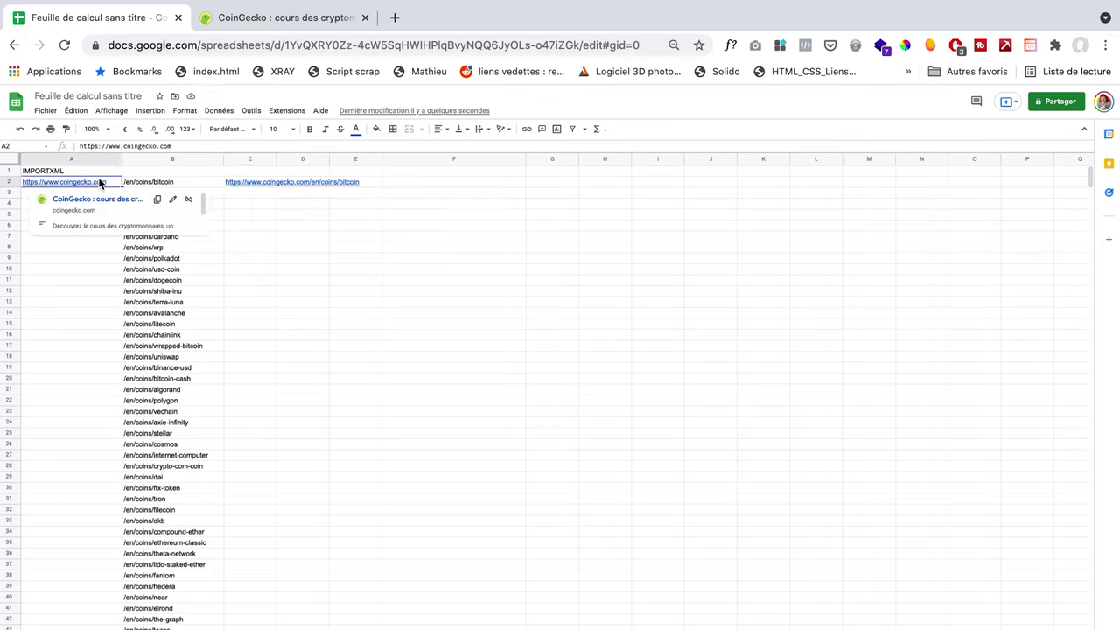
scroll(122, 573, "down", 10)
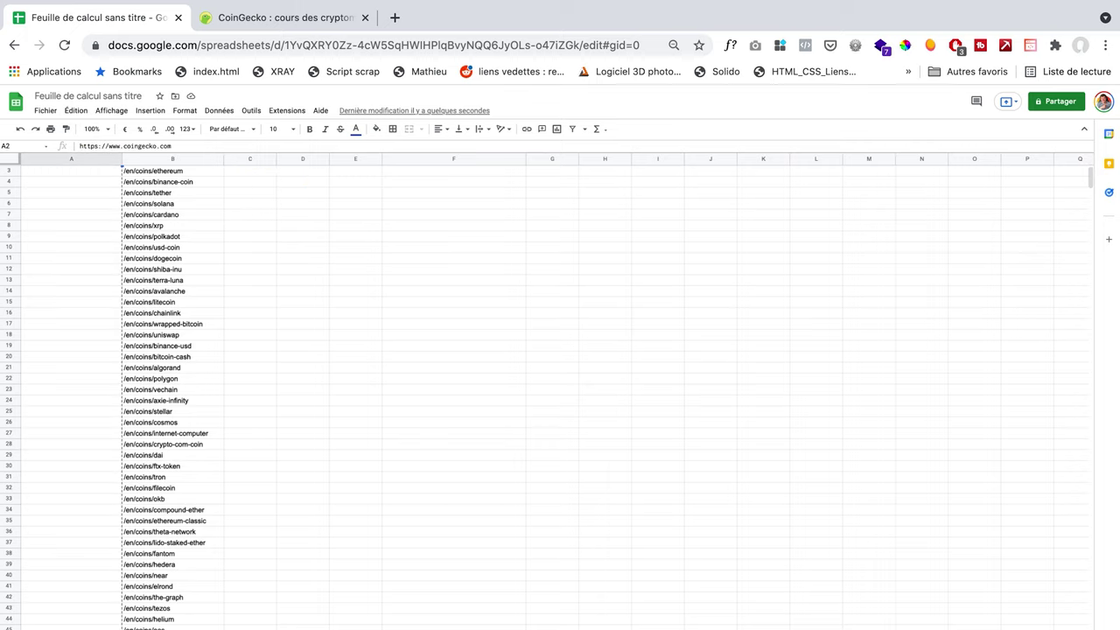
scroll(80, 600, "down", 7)
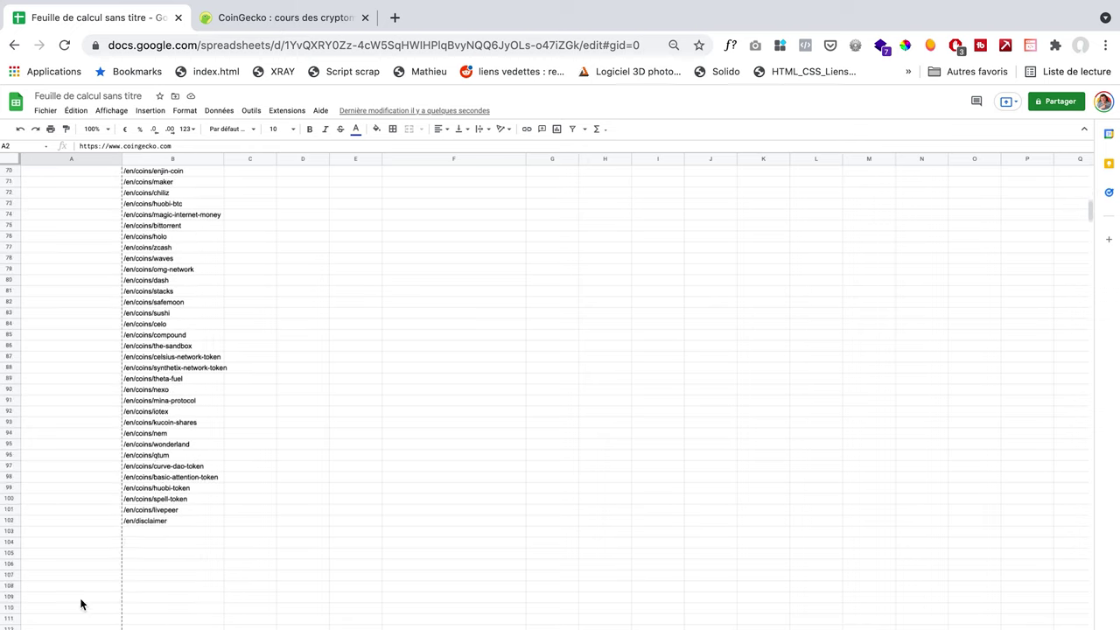
left_click_drag(103, 489, 105, 493)
scroll(153, 357, "up", 2)
scroll(153, 357, "down", 2)
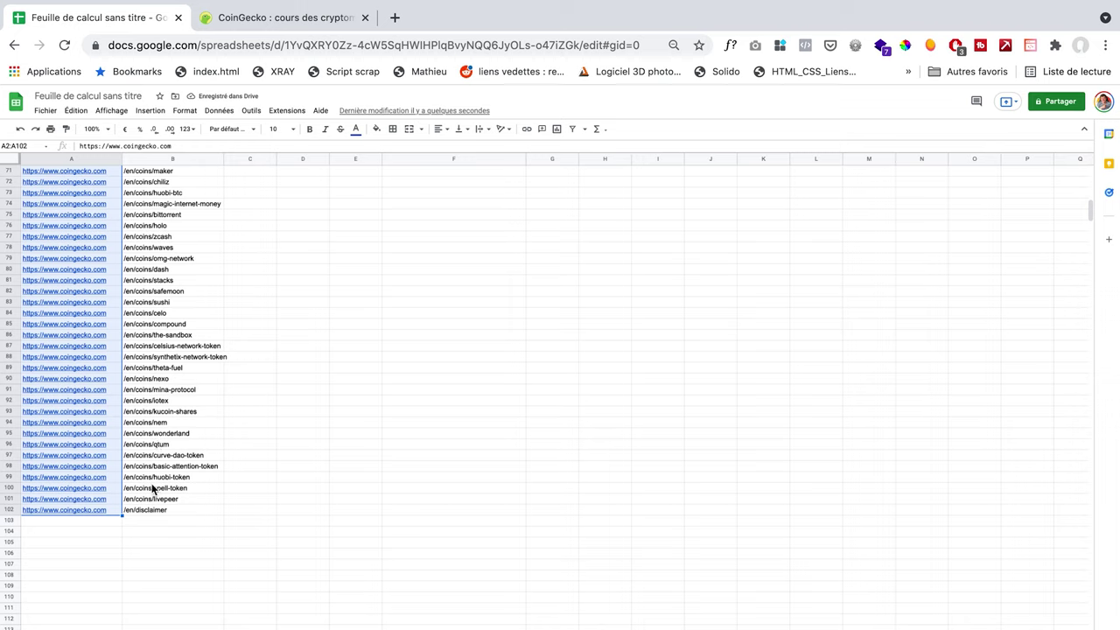
scroll(175, 471, "up", 9)
scroll(175, 471, "up", 8)
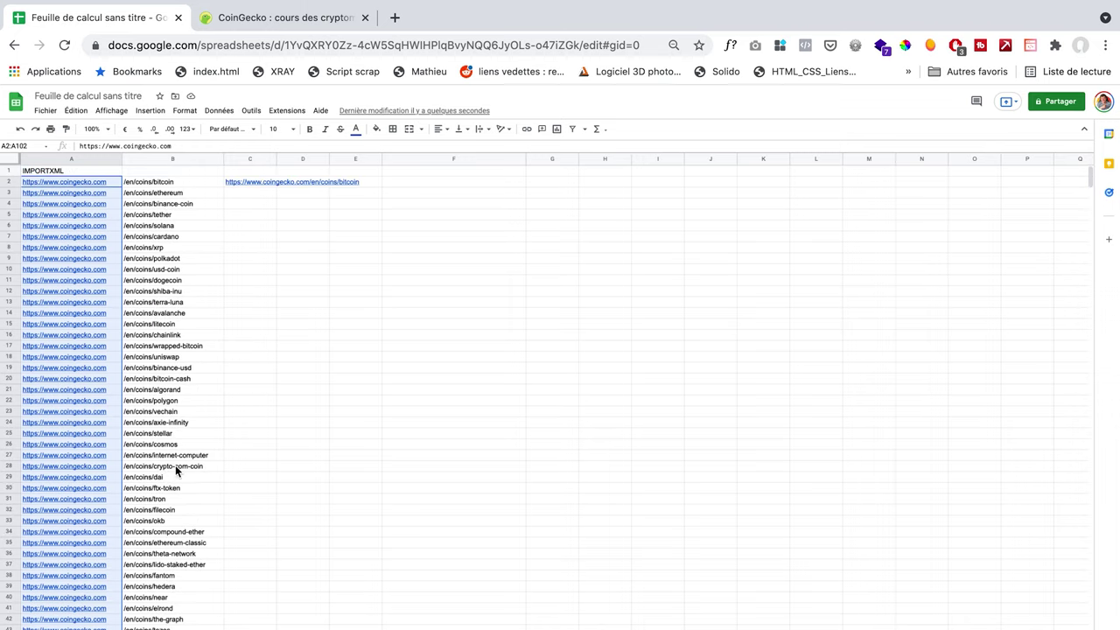
Fill C2's concatenation formula down through row 102 to build the full URL for every link path.
left_click(252, 185)
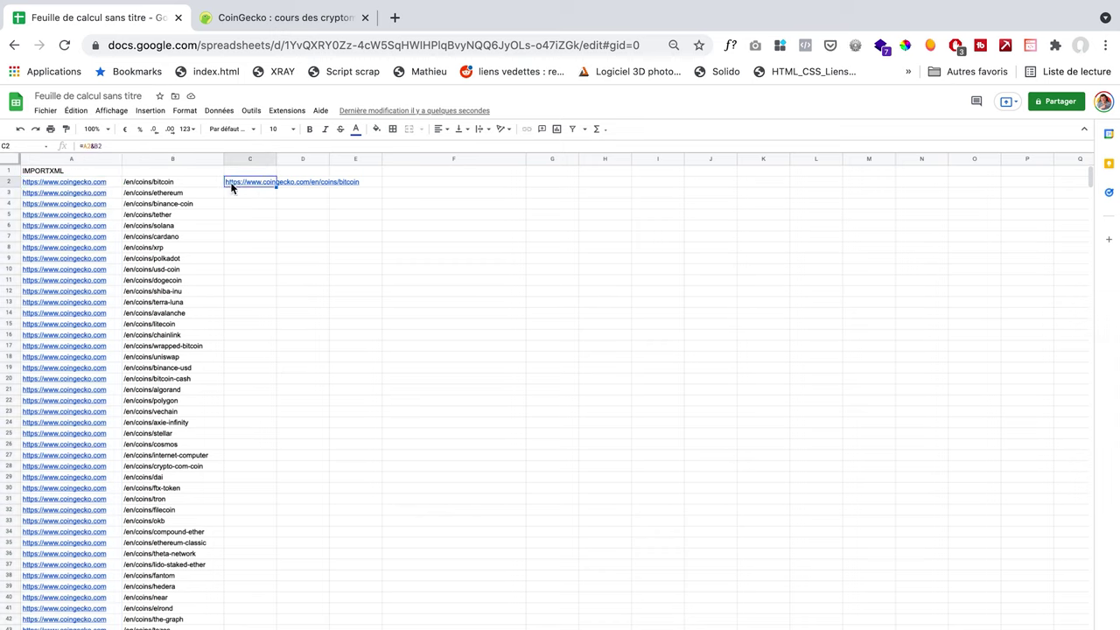
left_click_drag(277, 187, 233, 478)
left_click(601, 413)
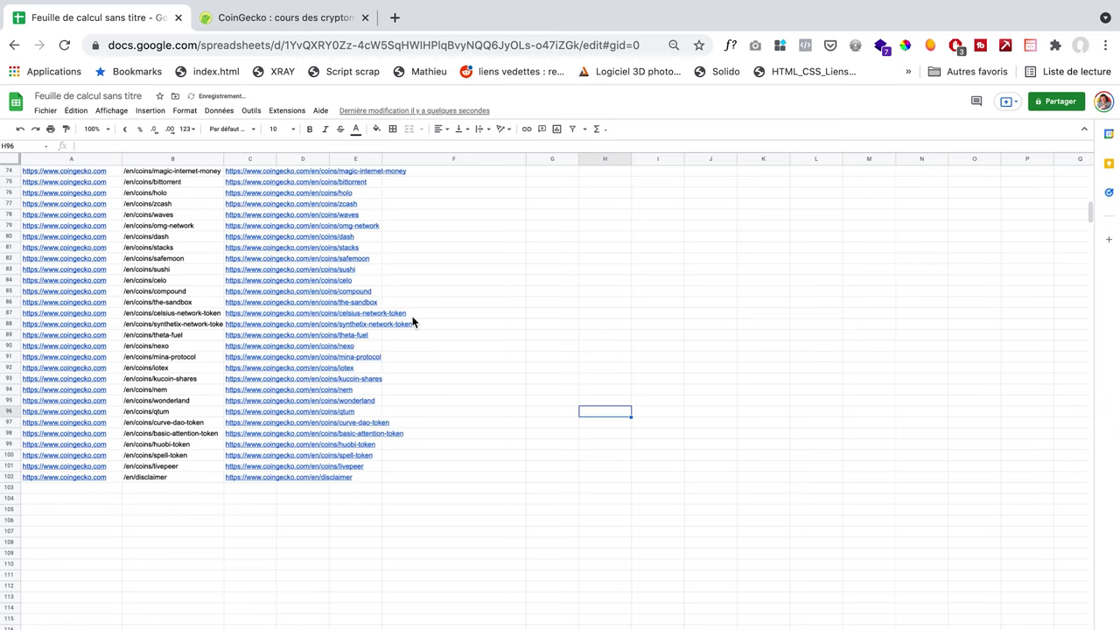
scroll(415, 322, "up", 15)
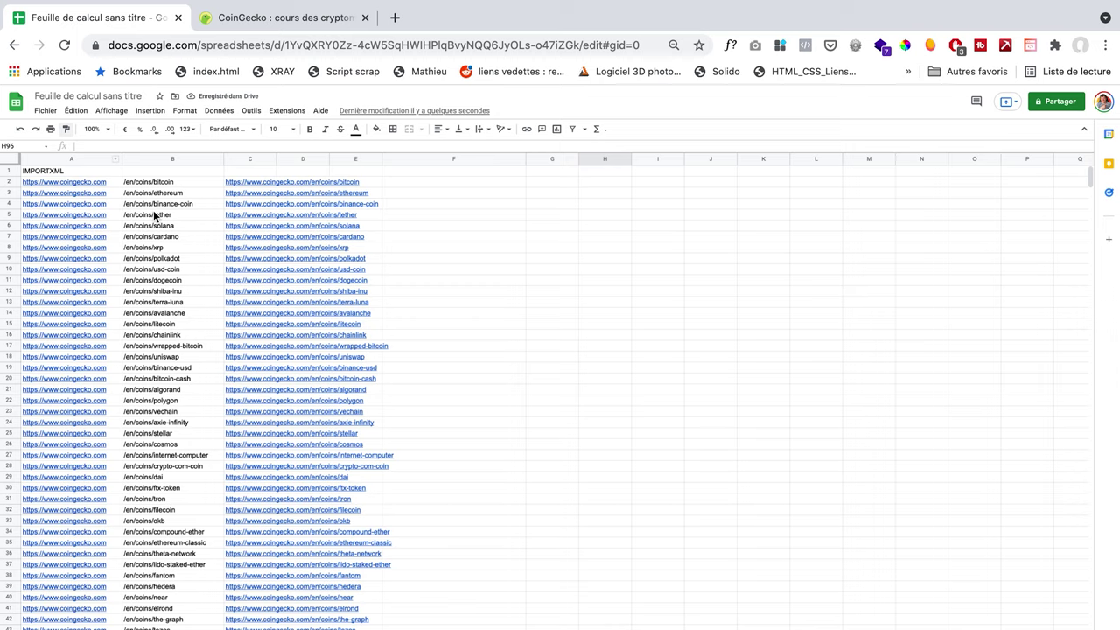
mouse_move(329, 210)
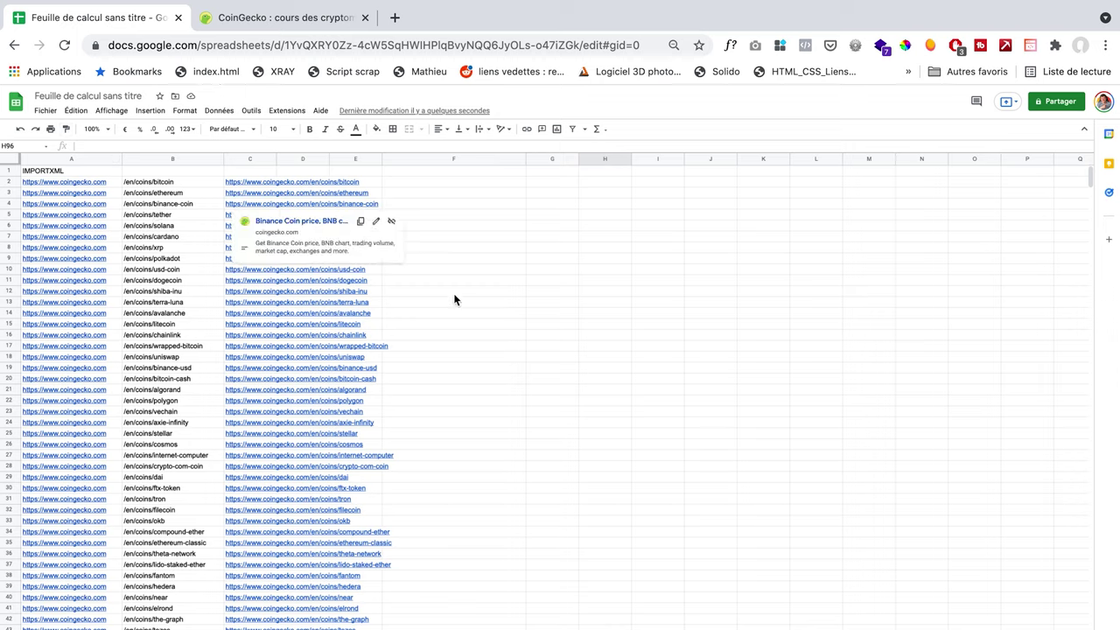
left_click(533, 269)
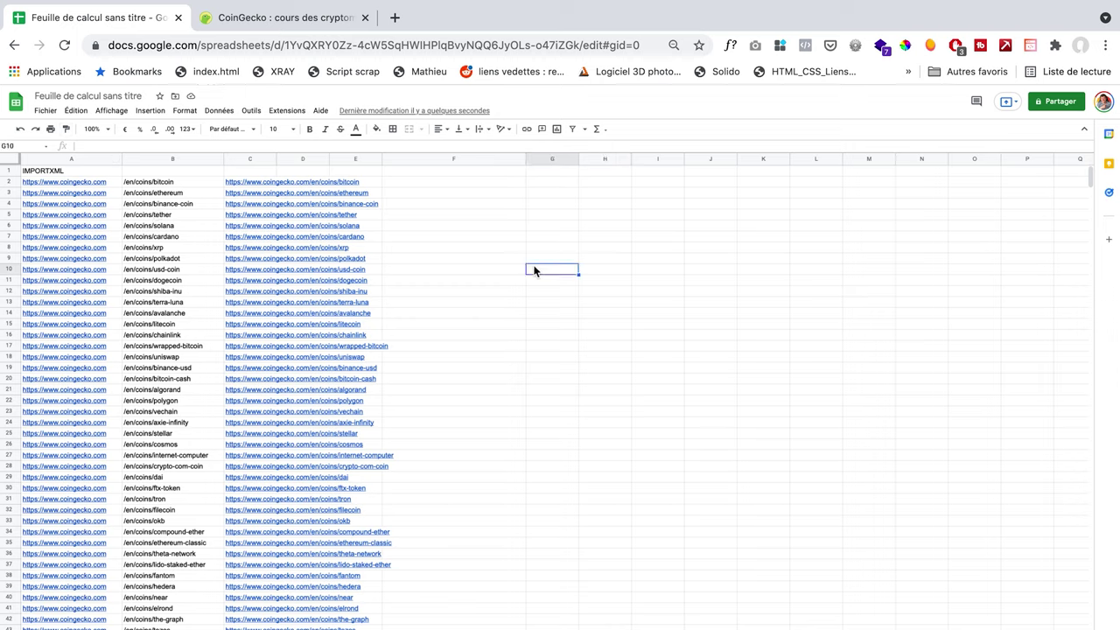
Open the Bitcoin page from the link in C2, look over its coin data, and return to the spreadsheet.
left_click(259, 182)
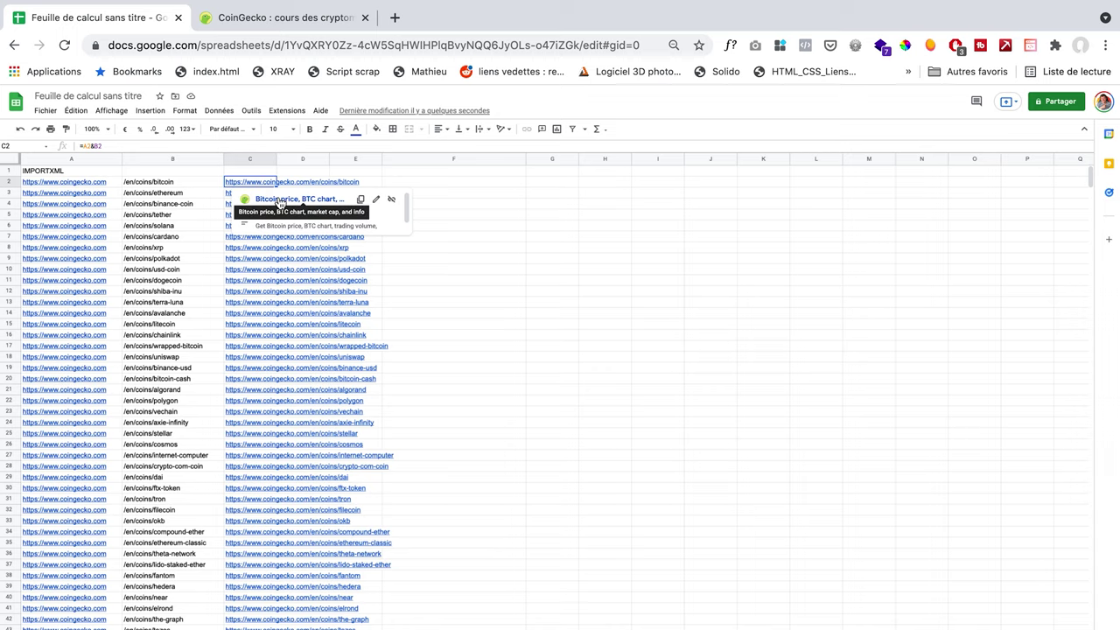
left_click(278, 199)
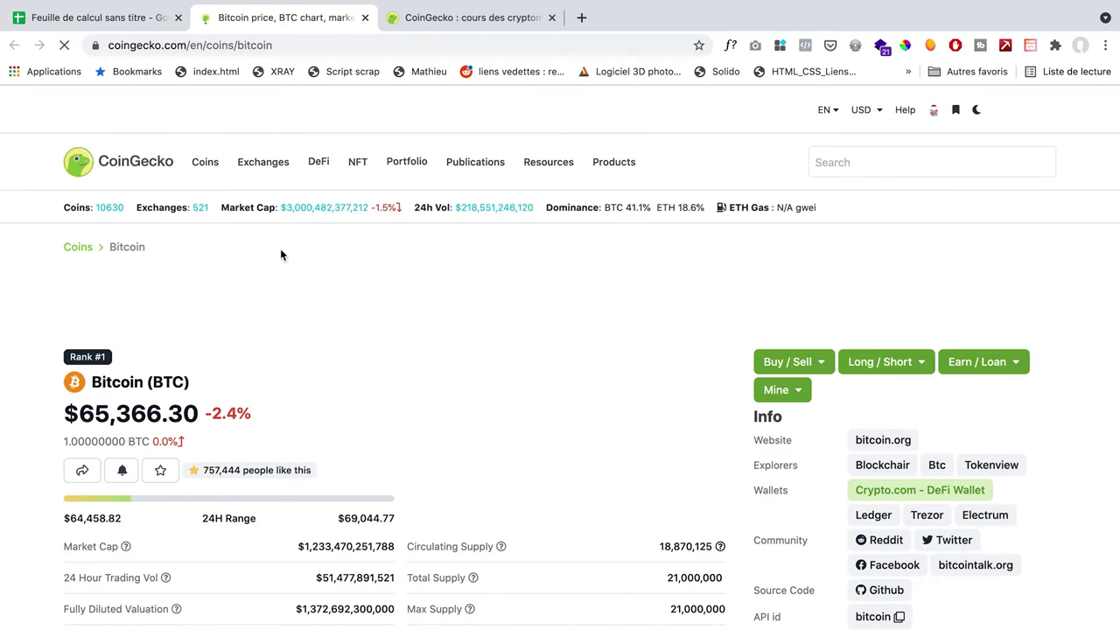
scroll(285, 390, "down", 3)
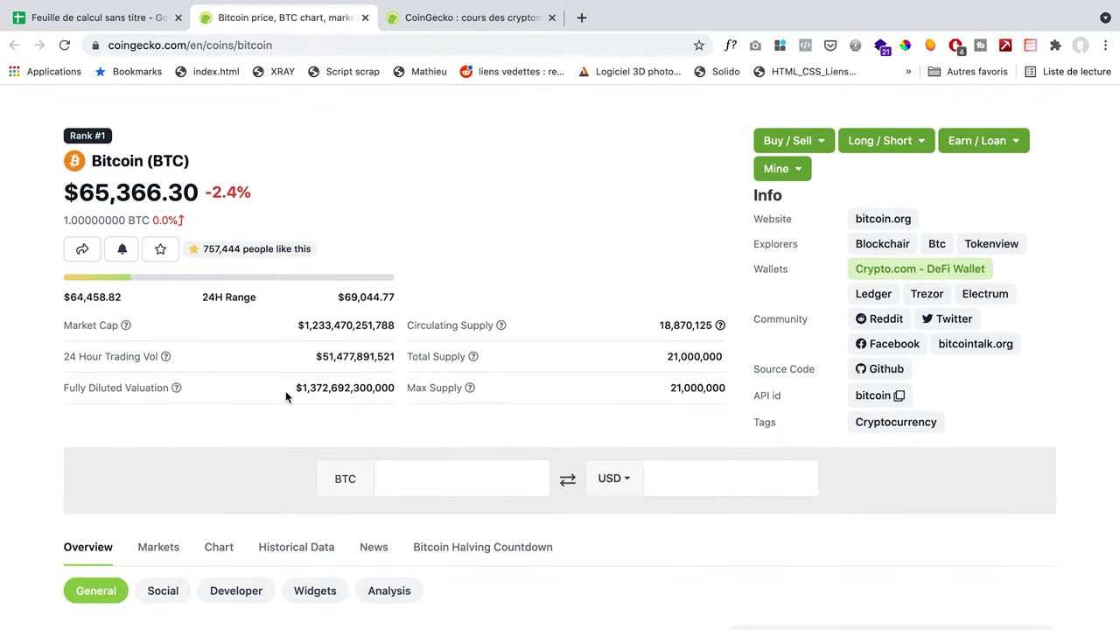
scroll(285, 390, "up", 3)
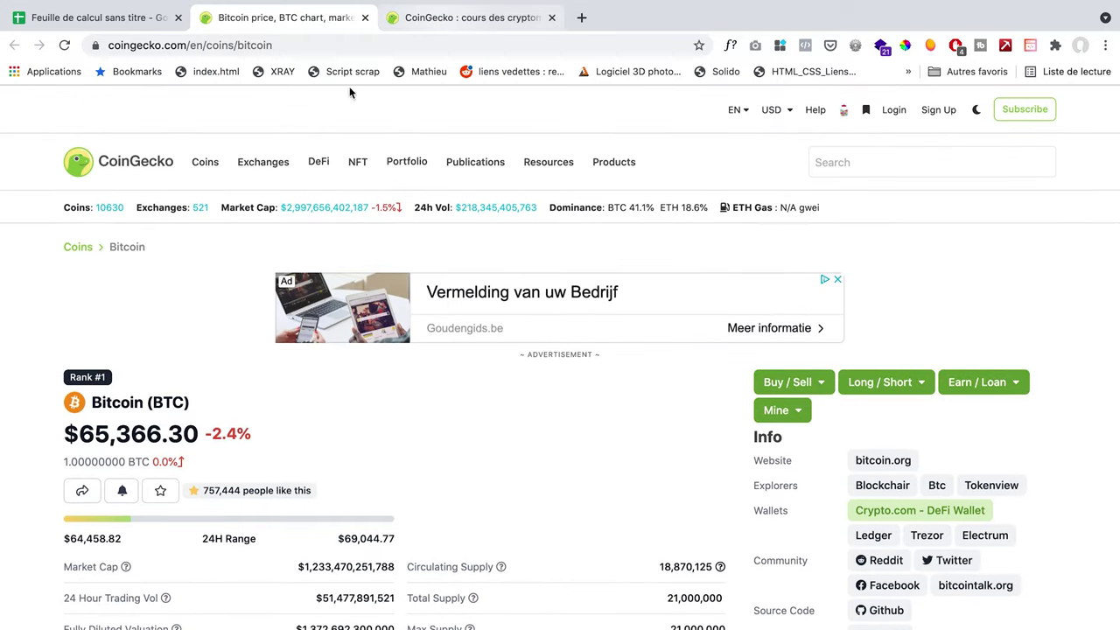
key("ctrl+Tab")
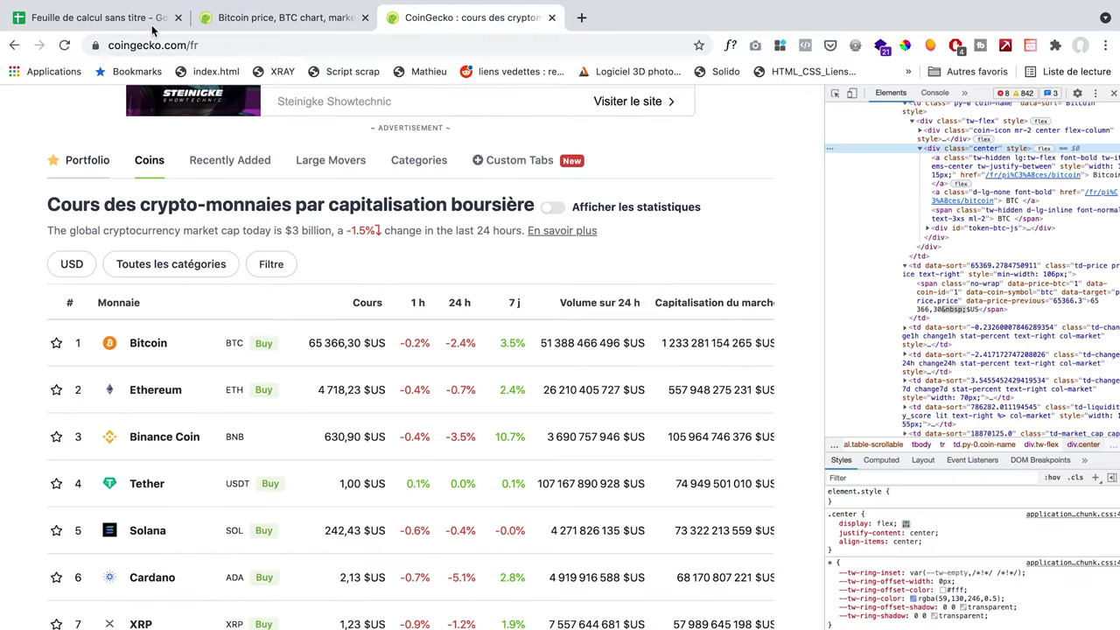
left_click(128, 23)
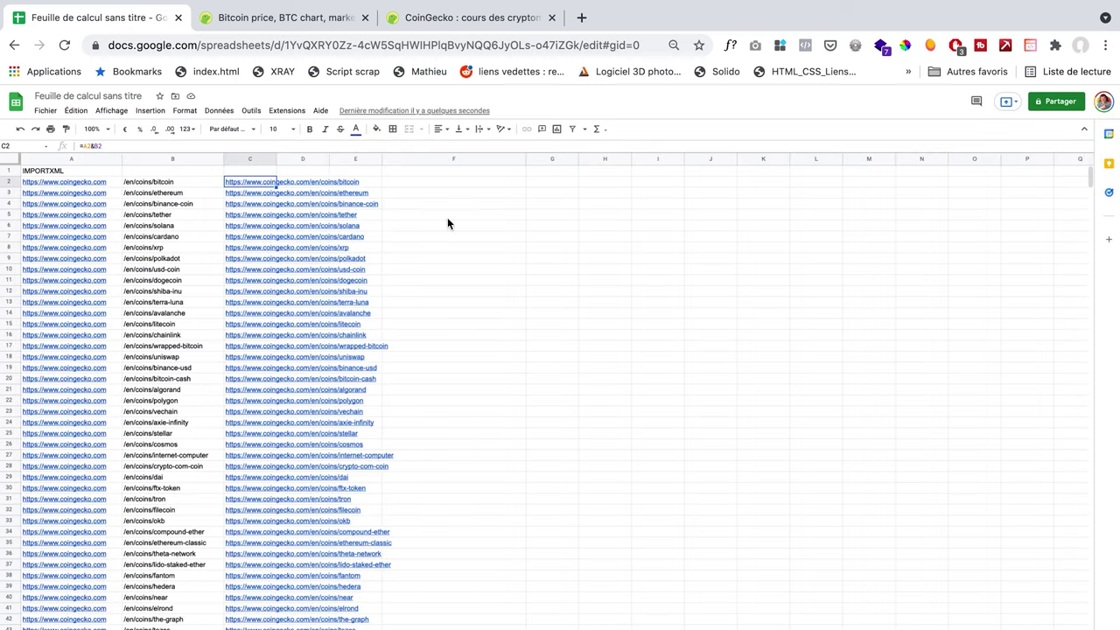
Try importing the Bitcoin page's table into F2 with IMPORTHTML, using C2 as the URL and "table" as the query, and undo it.
left_click(492, 191)
type("=IMPORTHTML(")
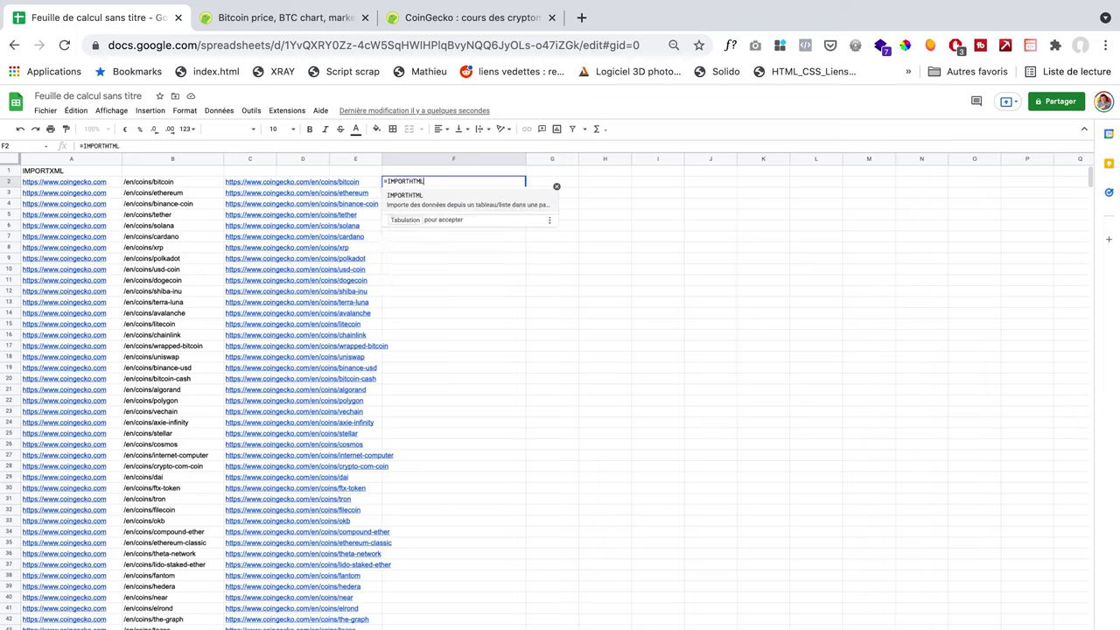
left_click(248, 183)
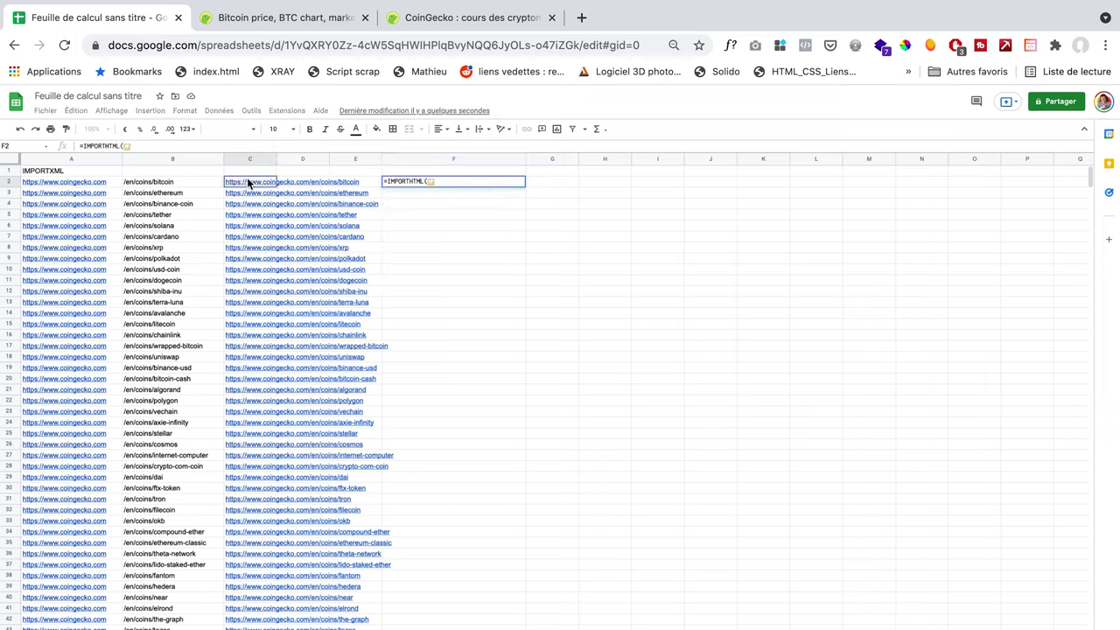
type(";\"table\"")
type(")")
key("Return")
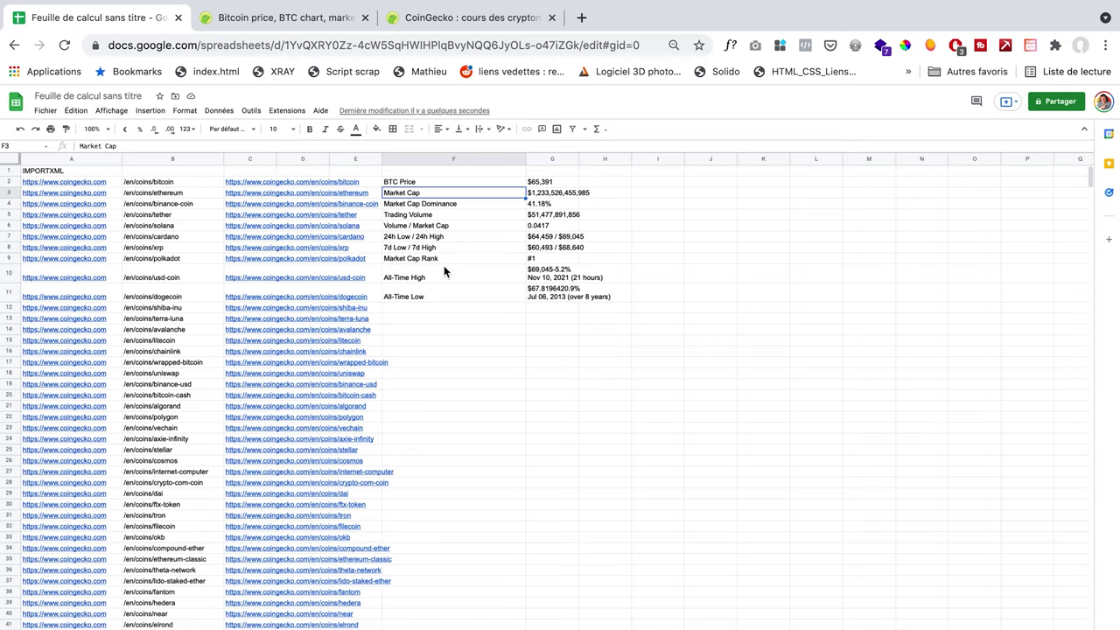
key("super+z")
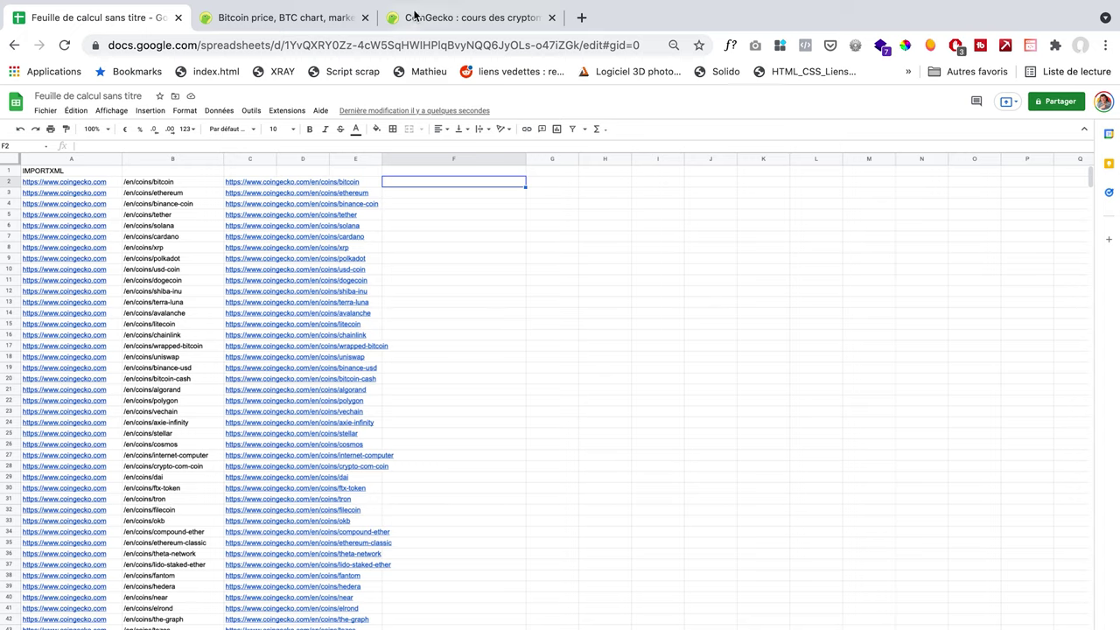
Close the CoinGecko homepage tab, and examine the community links in the Info section of the Bitcoin page.
left_click(442, 25)
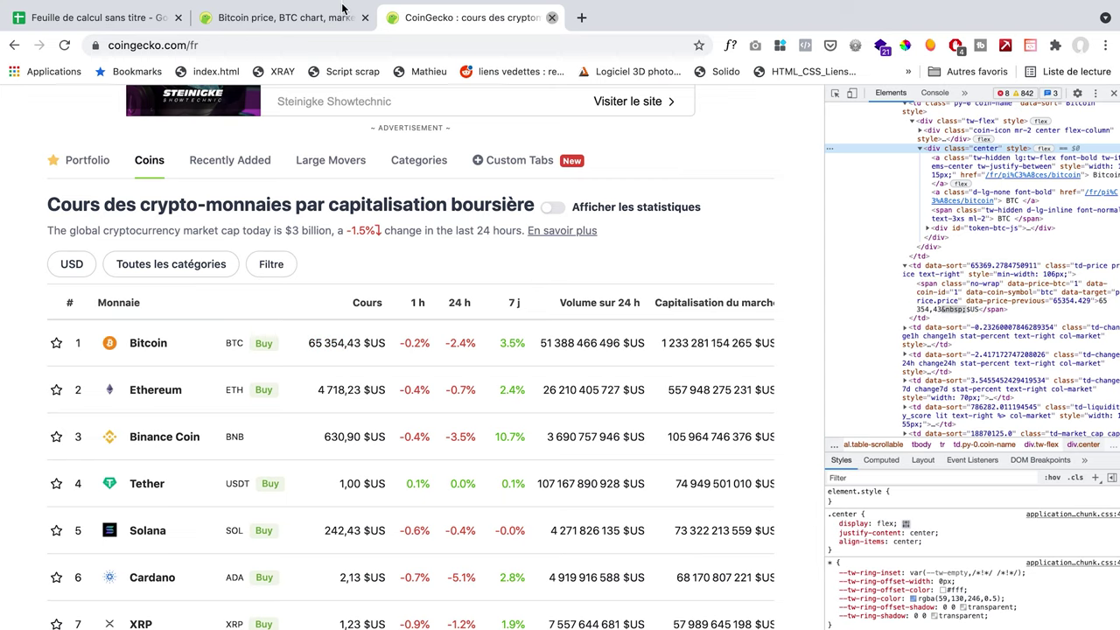
left_click(552, 18)
scroll(486, 362, "down", 3)
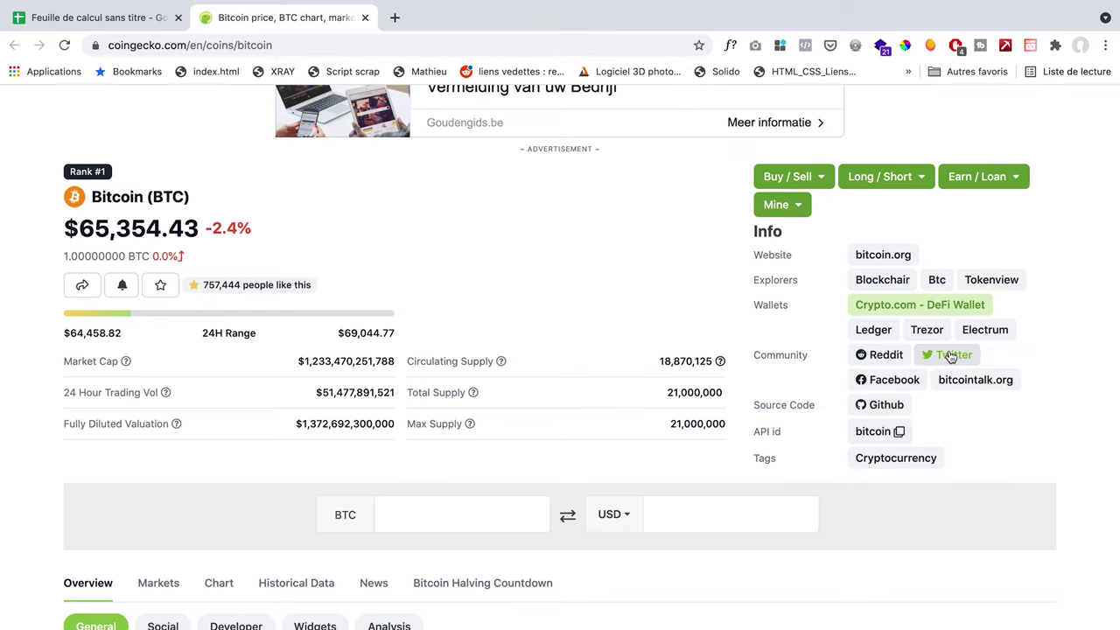
scroll(951, 356, "up", 1)
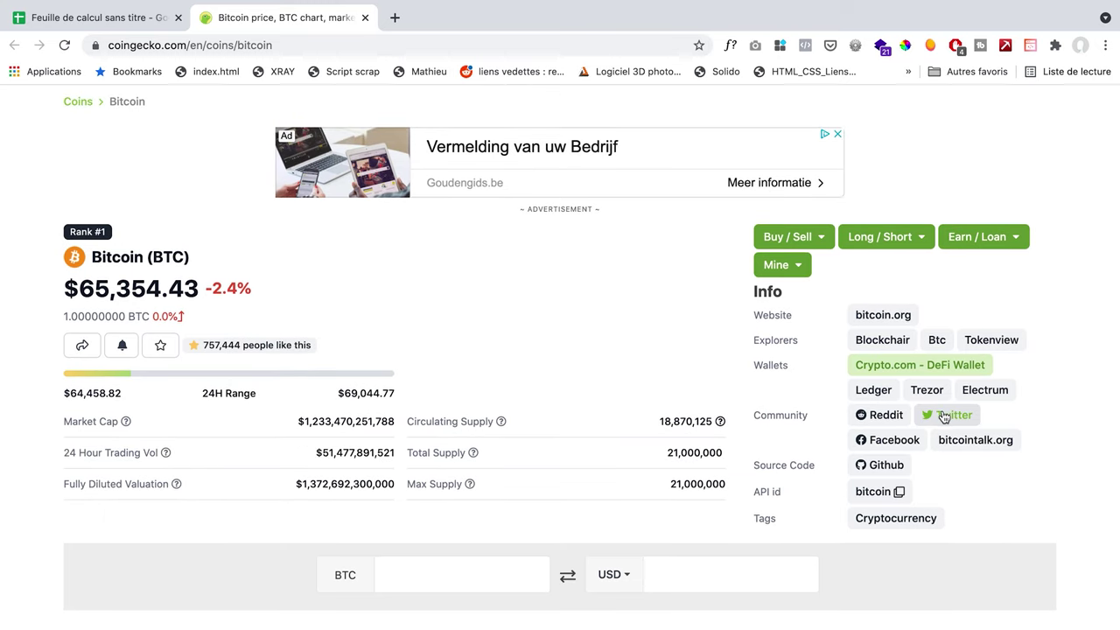
left_click(1033, 50)
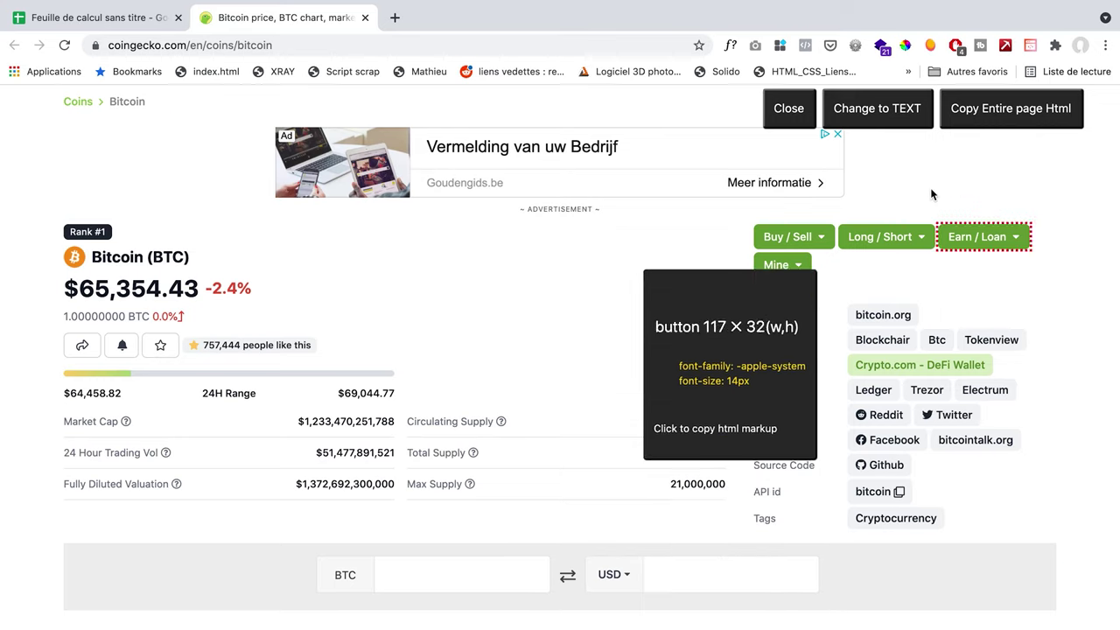
left_click(793, 109)
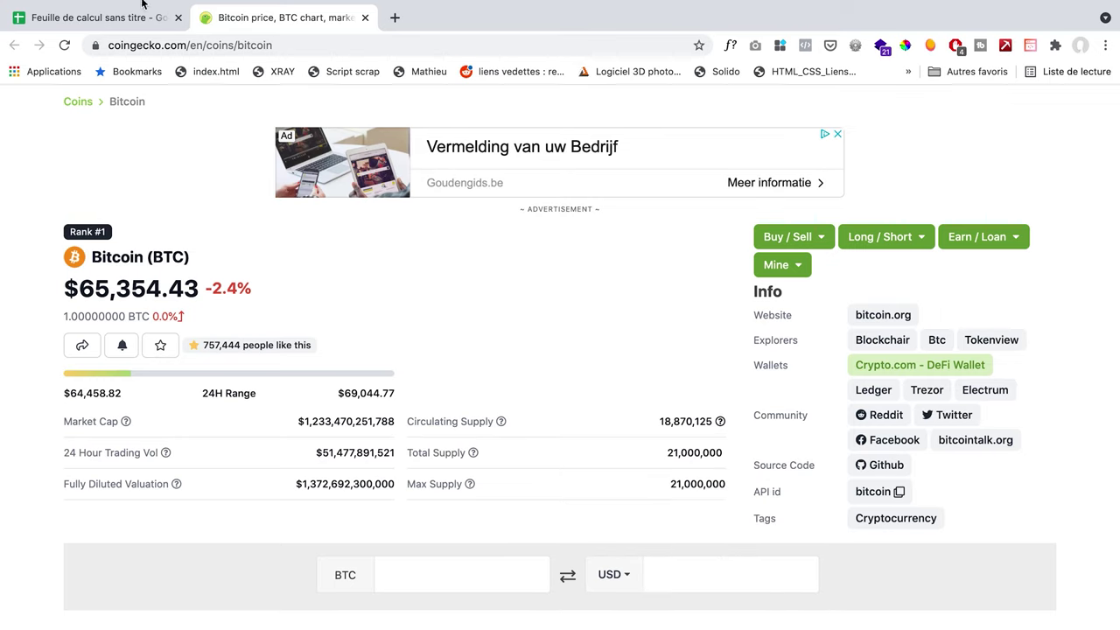
Return to the spreadsheet and import all links of the Bitcoin page into F2 with =IMPORTXML(C2;"//a").
left_click(96, 17)
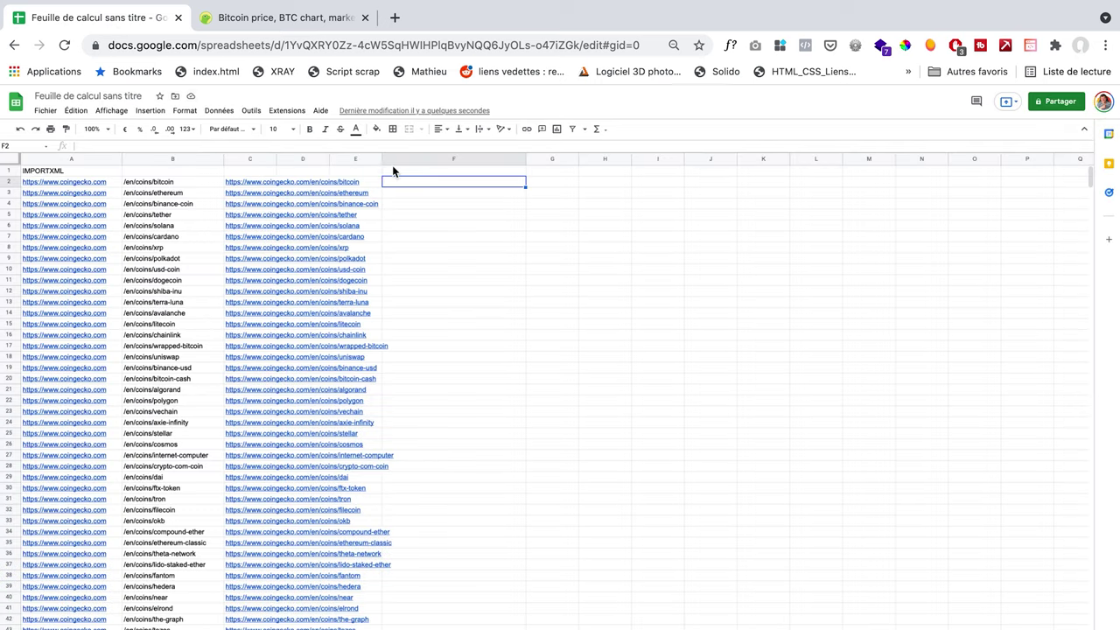
type("=IMPORT")
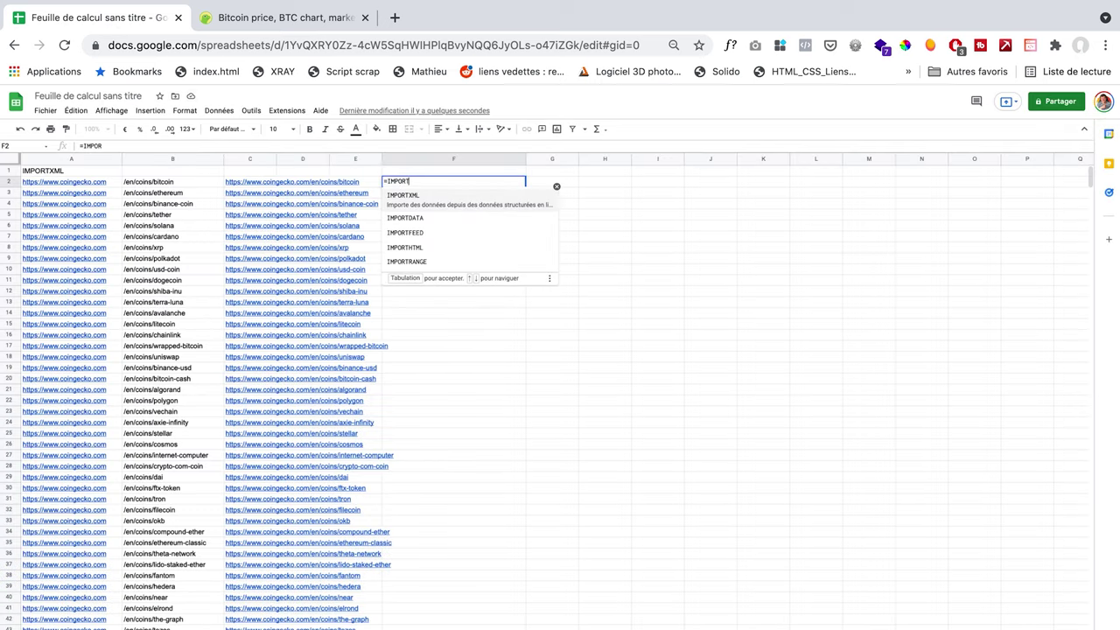
type("XML(")
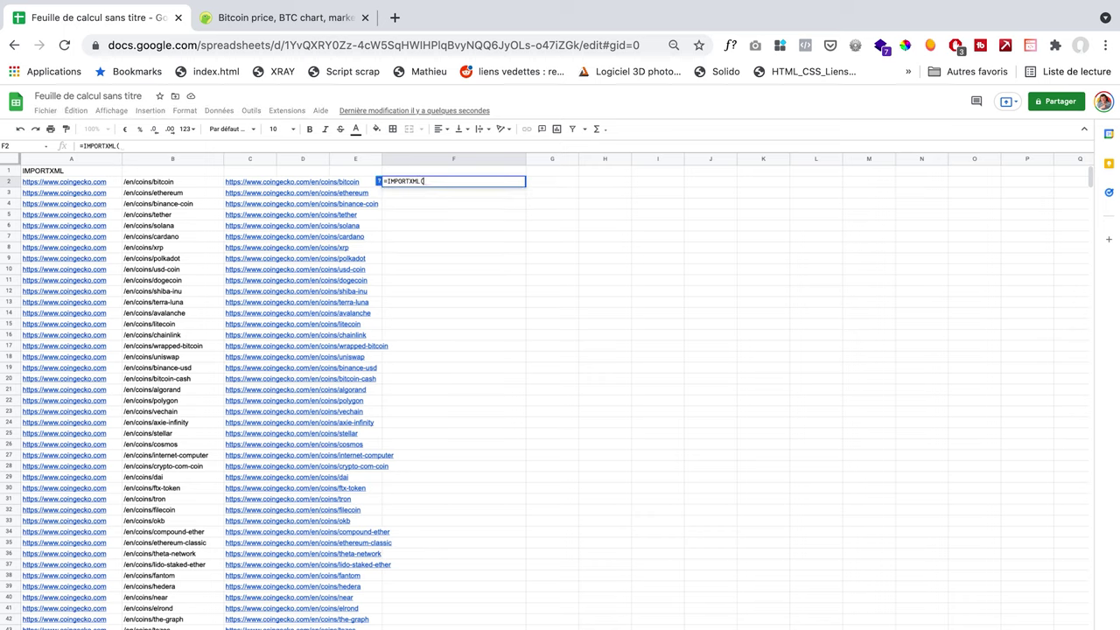
left_click(249, 182)
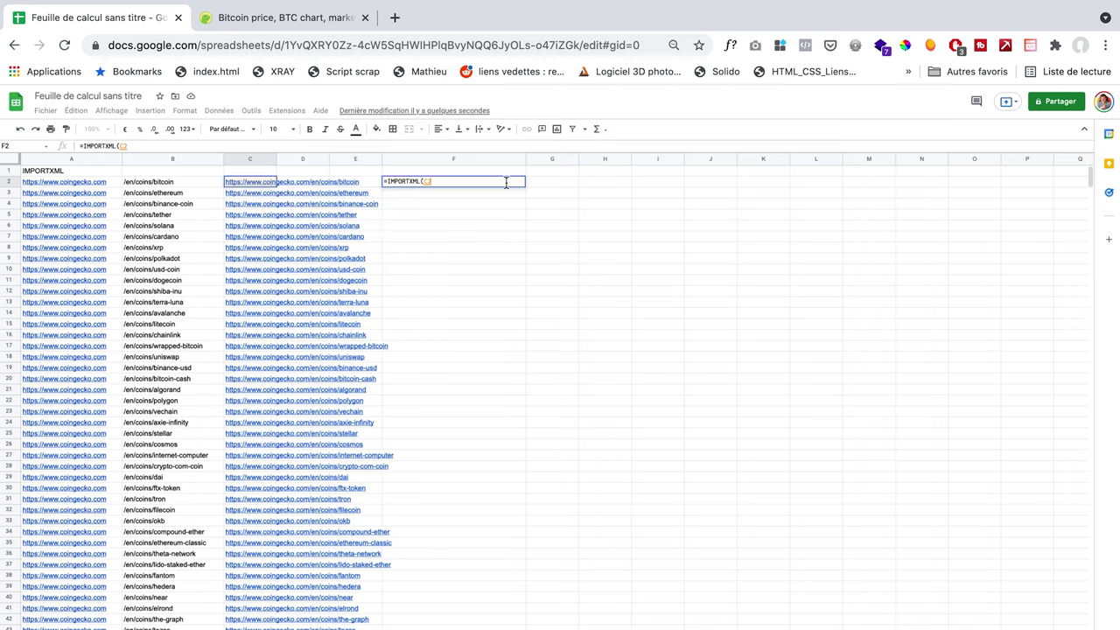
type(";")
type("//")
type("\"")
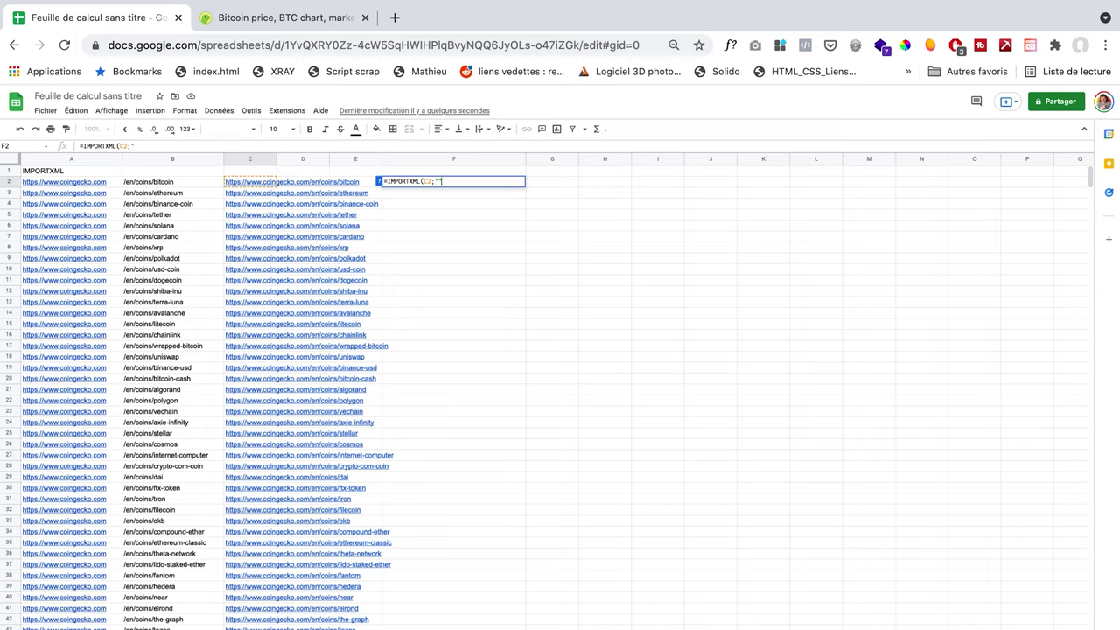
type("//a")
key("Return")
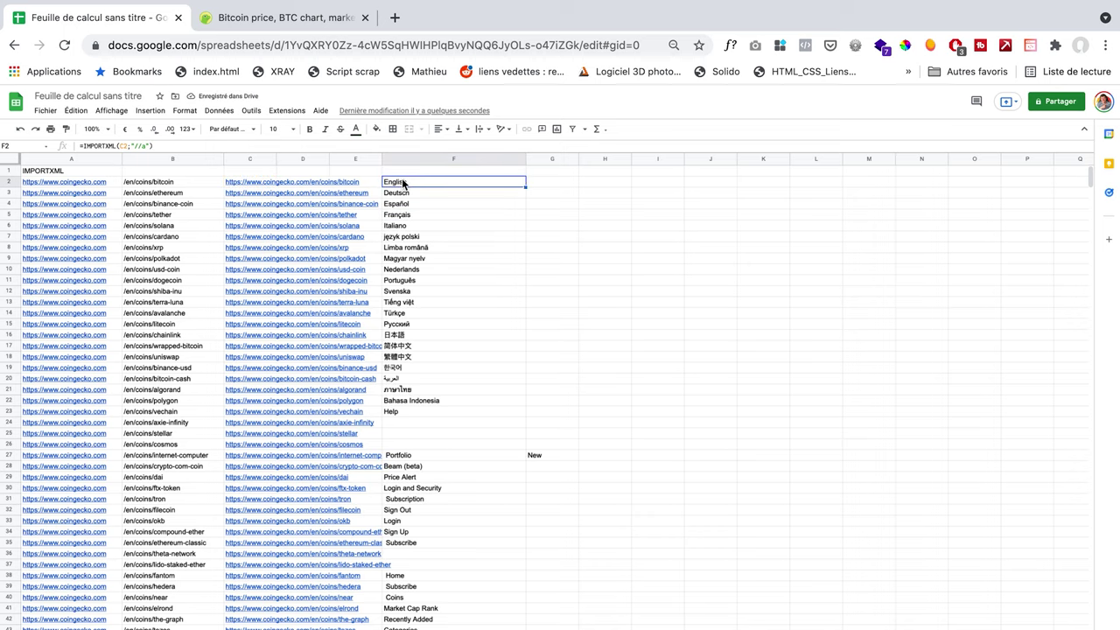
left_click(205, 146)
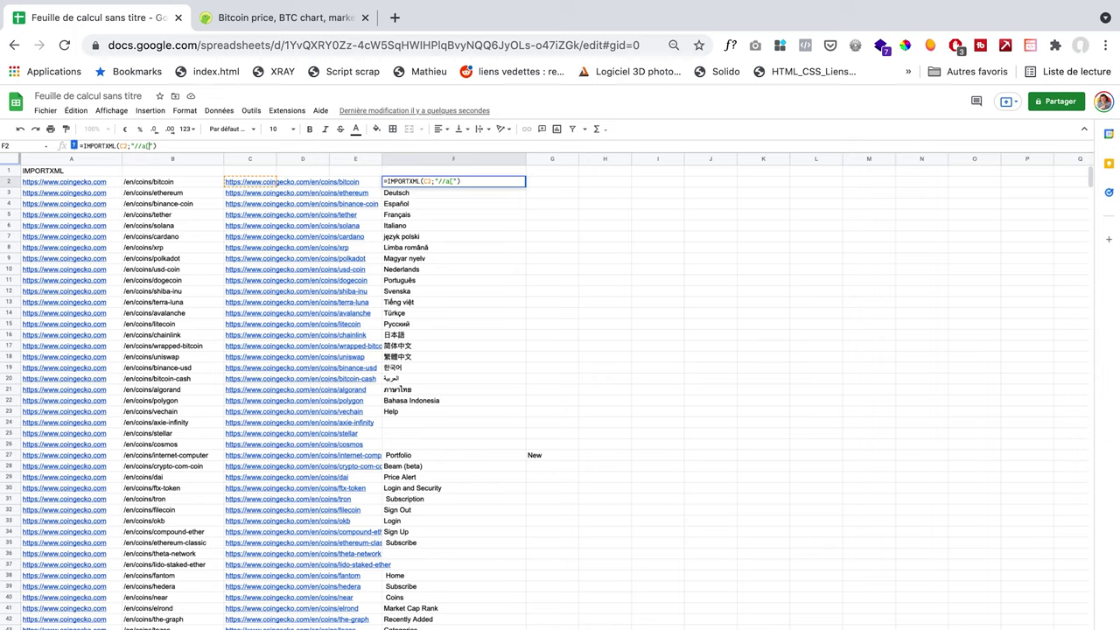
type("[contains(@href,")
key("BackSpace")
type("'tw")
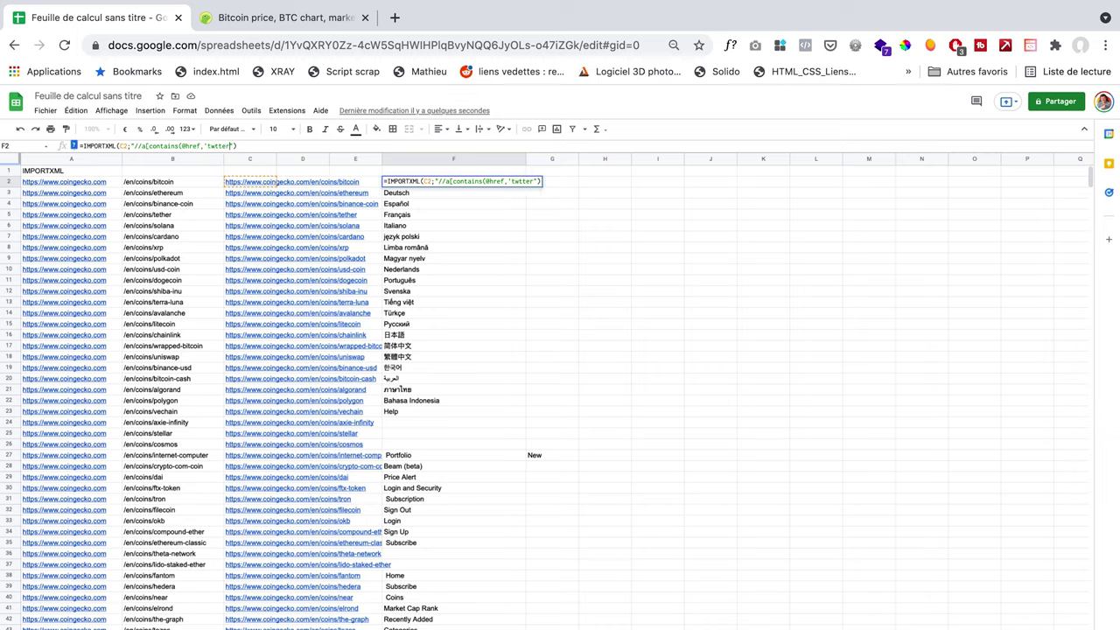
type("itter')\")")
key("Return")
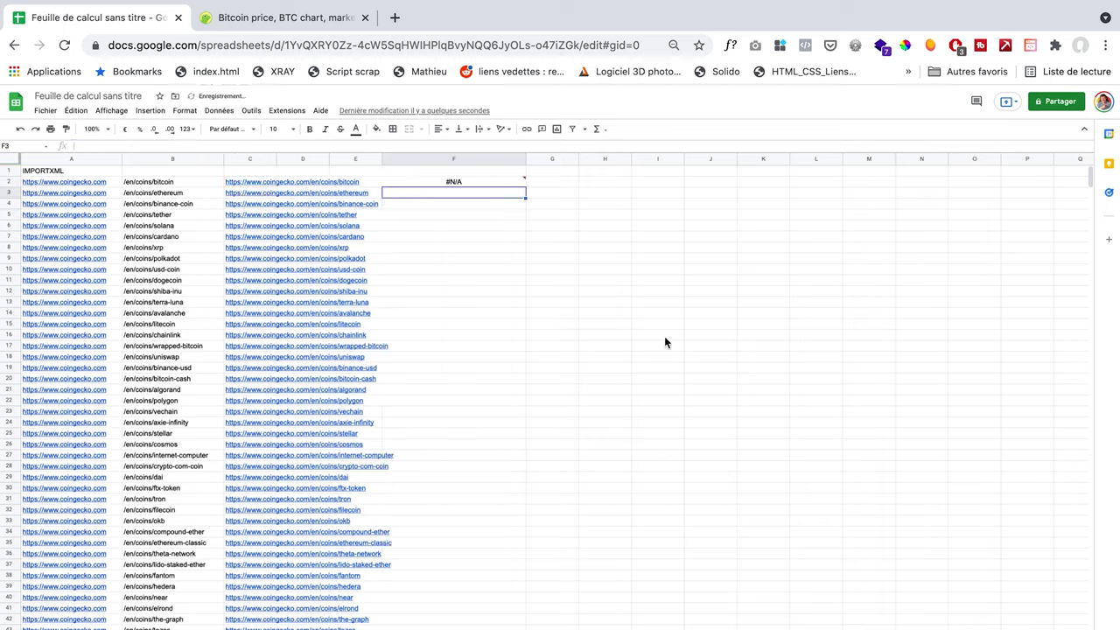
left_click(431, 179)
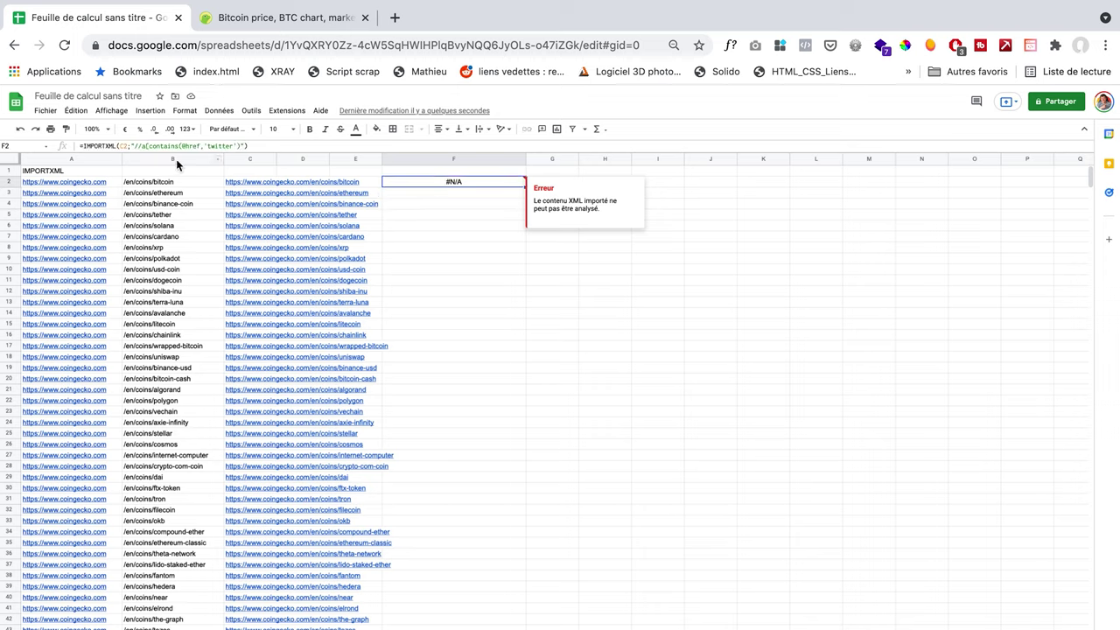
left_click(240, 146)
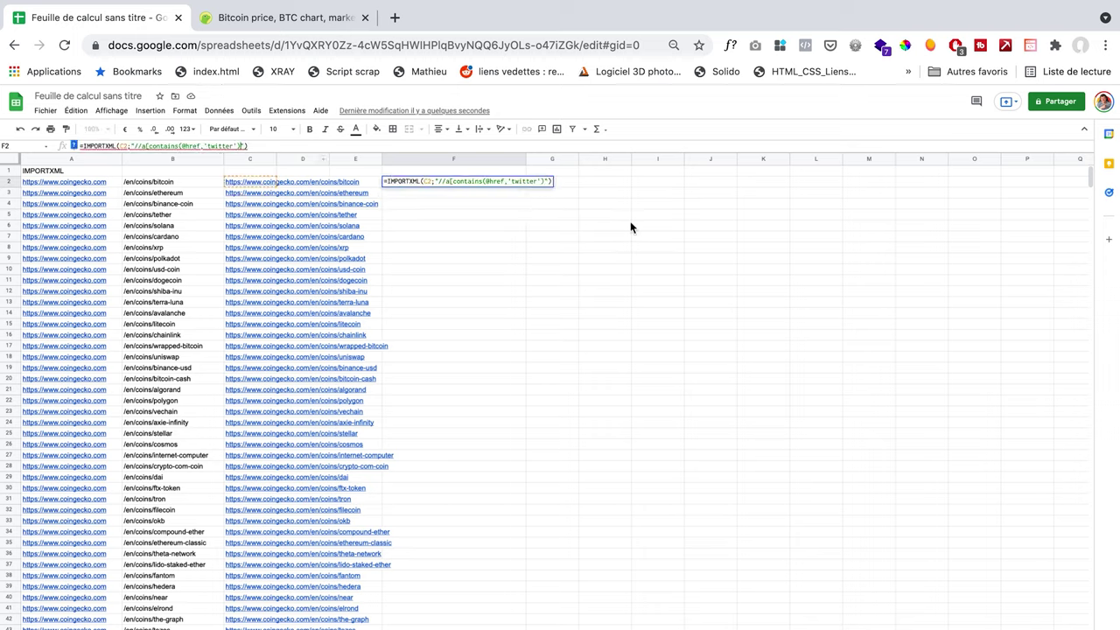
type("]")
key("Return")
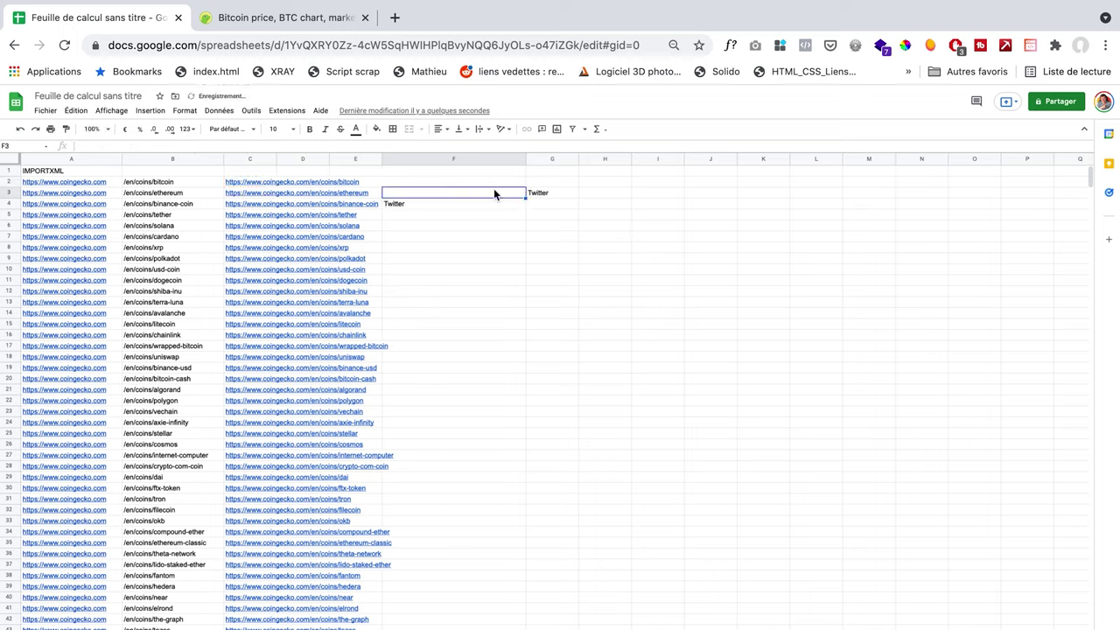
left_click(406, 182)
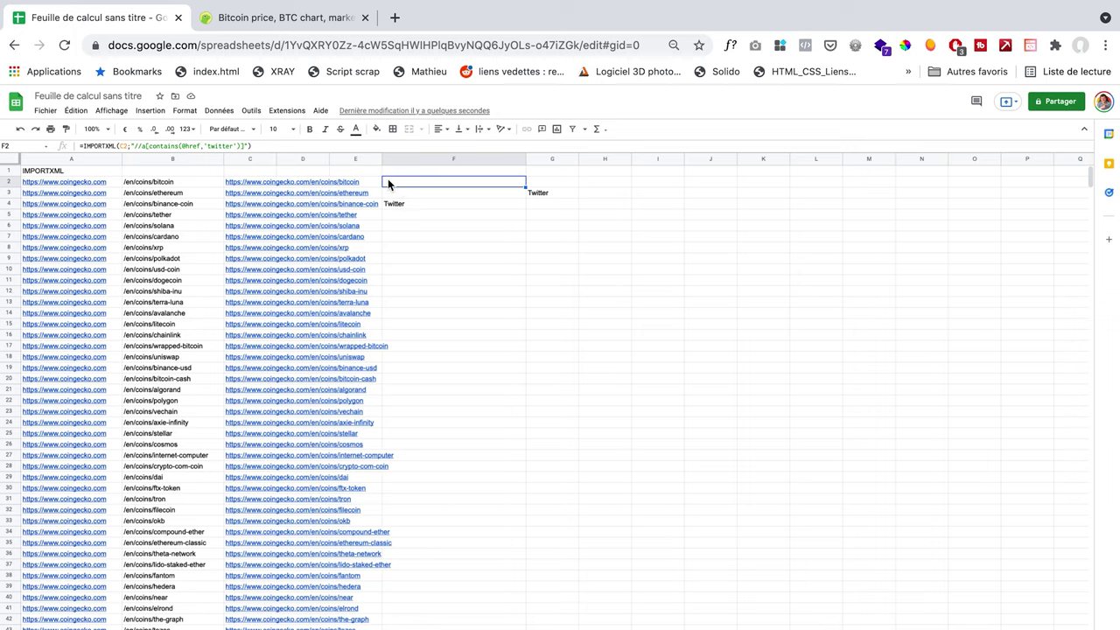
left_click(240, 145)
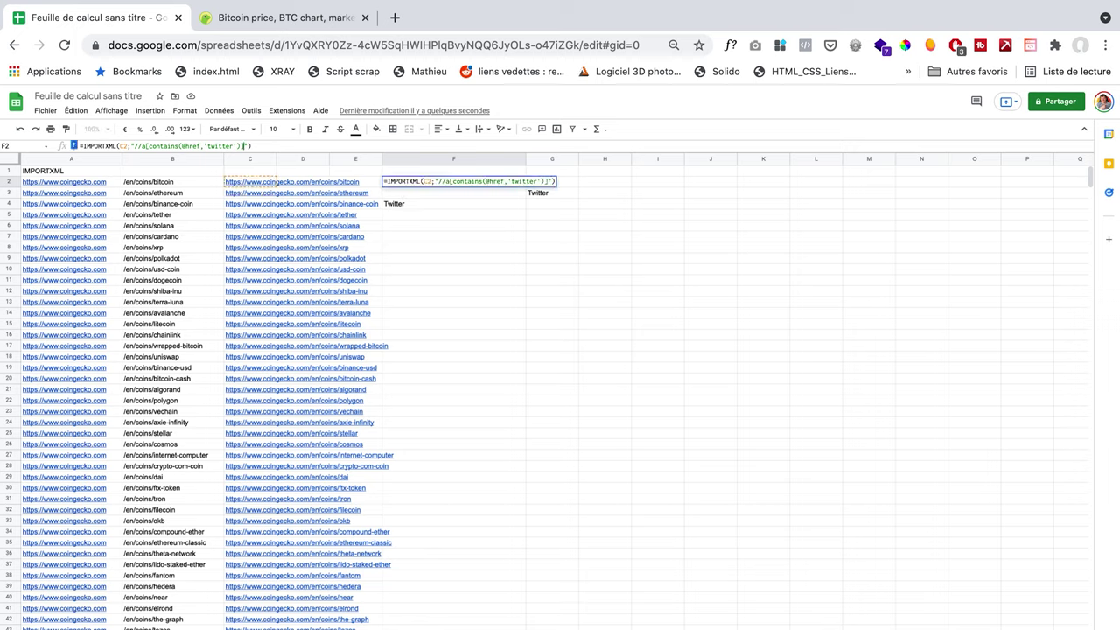
type("/@href")
key("Return")
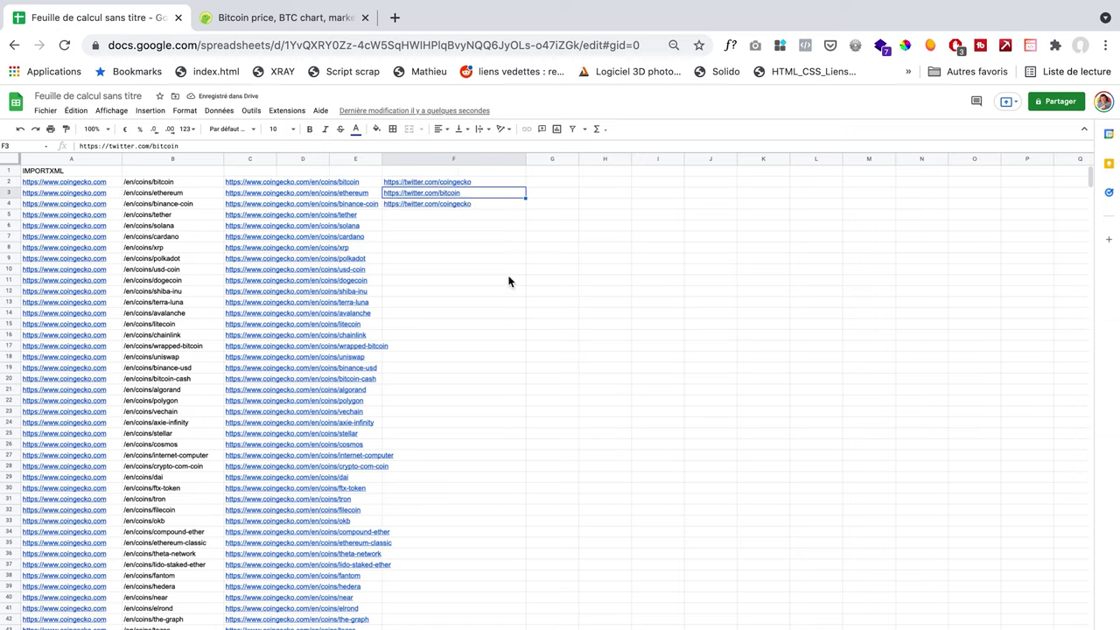
left_click(407, 247)
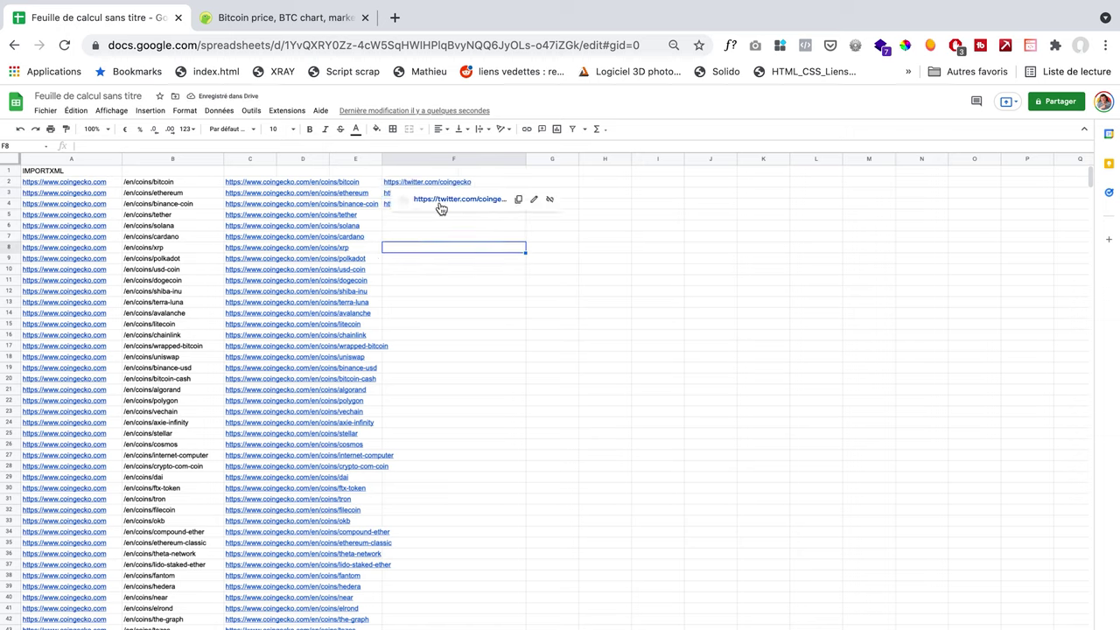
key("Down")
key("Right")
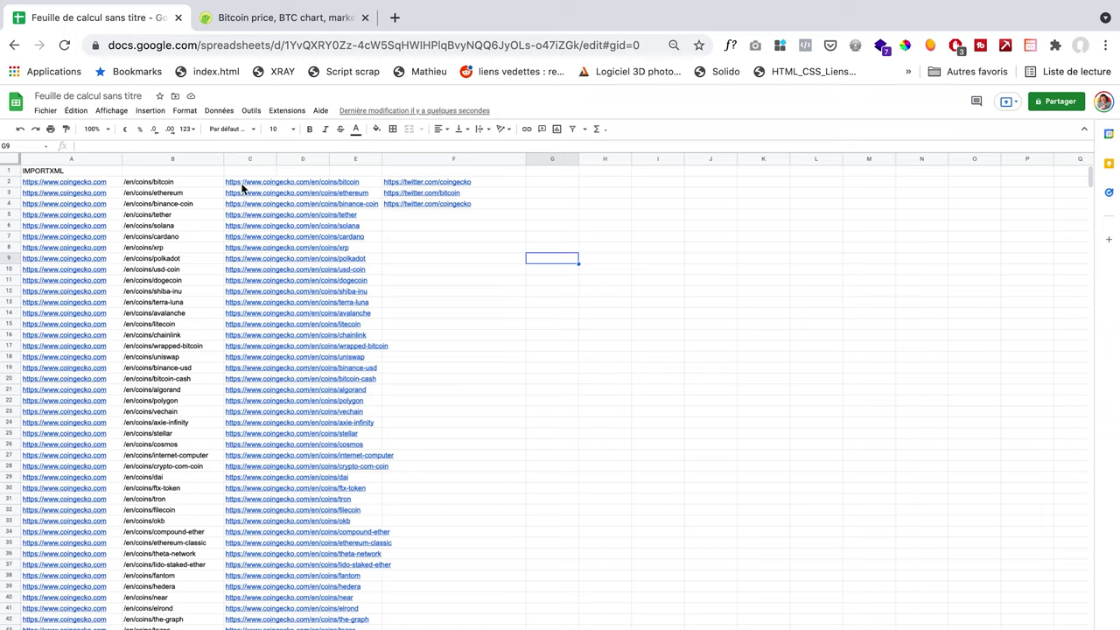
mouse_move(445, 208)
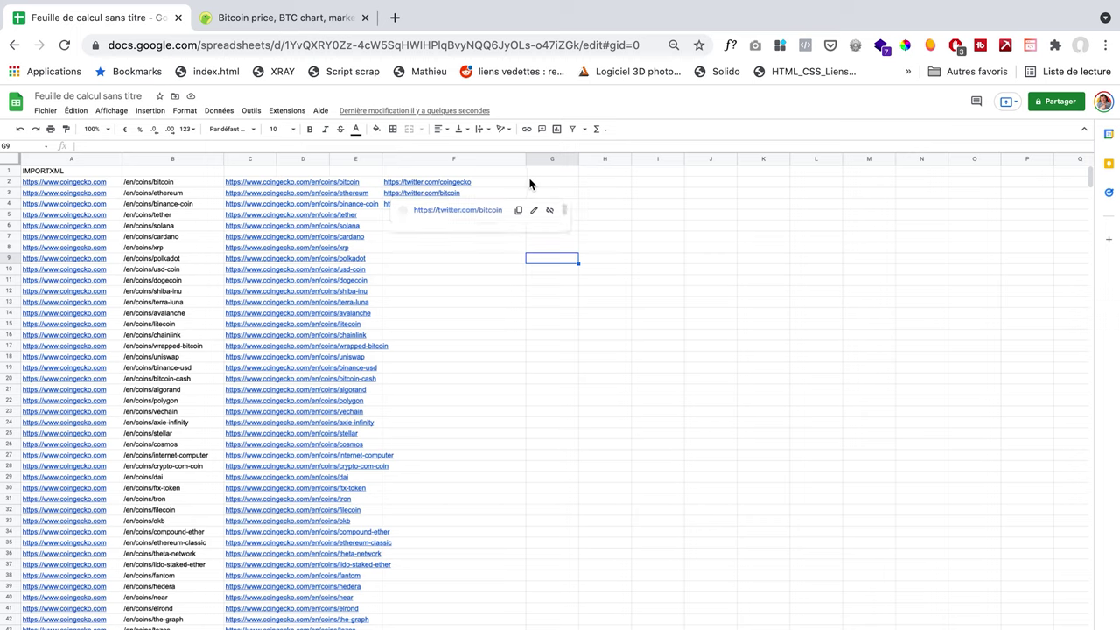
Wrap F2's IMPORTXML formula in INDEX with row 2 and column 1 to keep only the coin's own Twitter link.
left_click(398, 182)
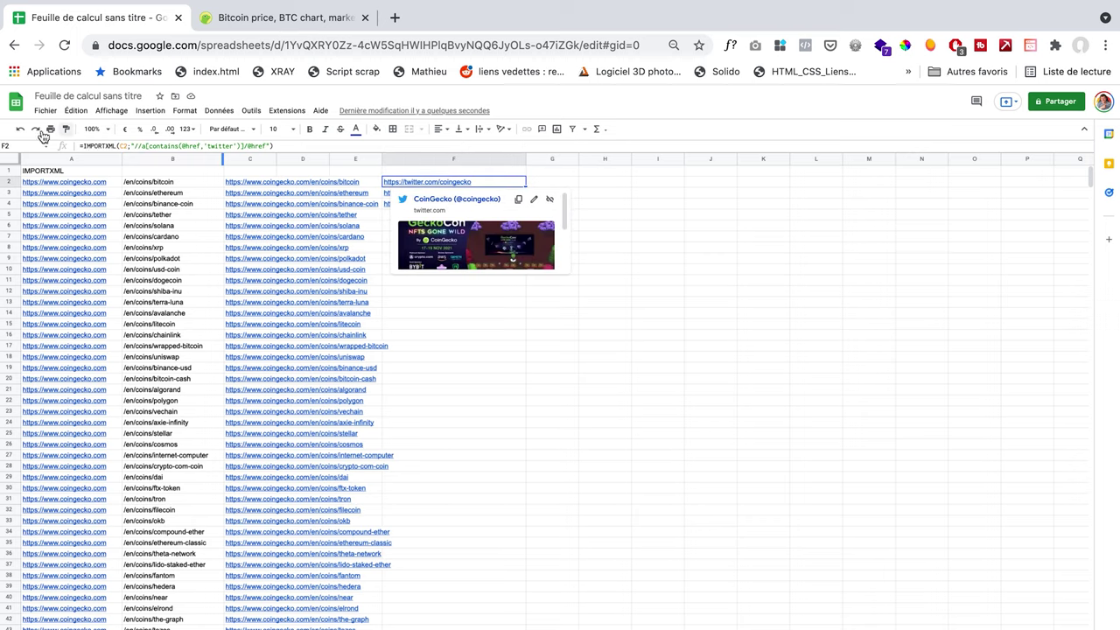
left_click(84, 145)
type("INDEX(")
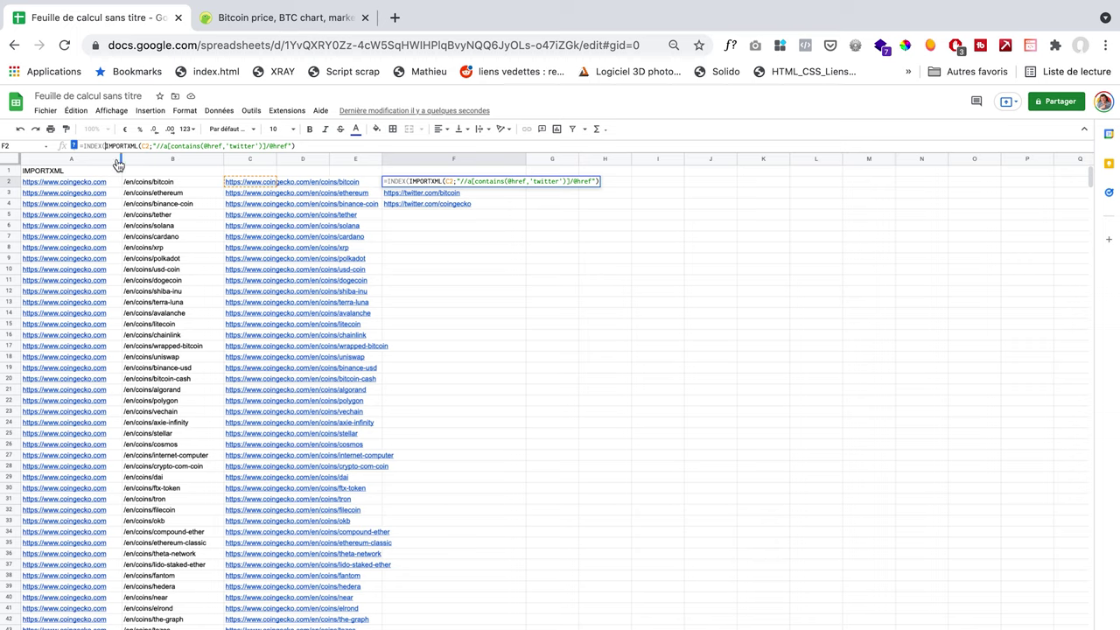
left_click(309, 145)
type(");")
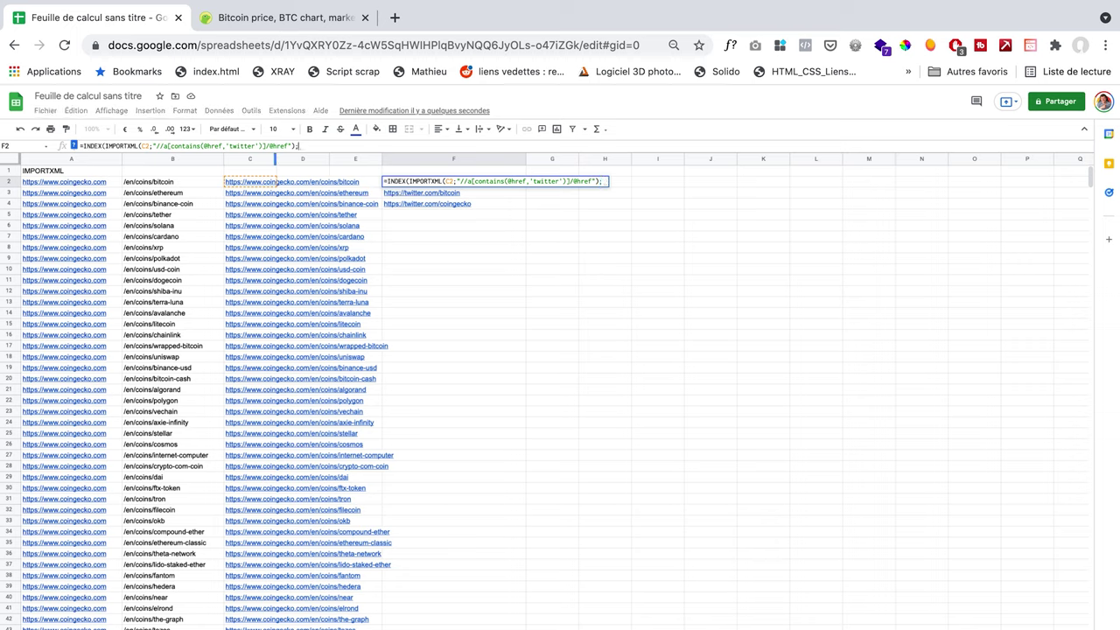
type("2")
type(")")
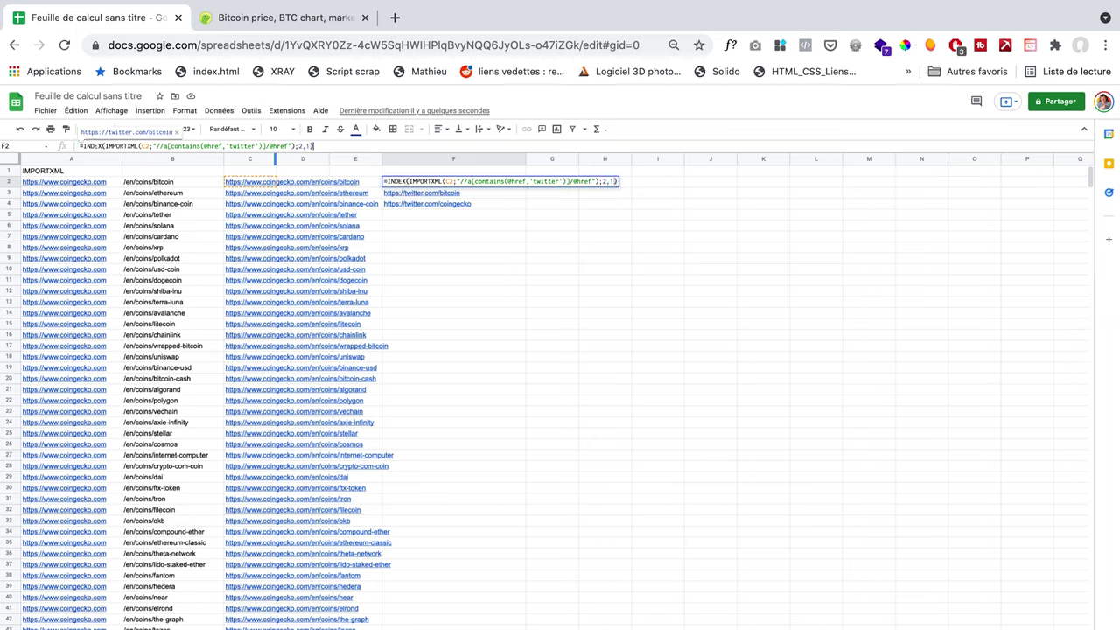
key("Return")
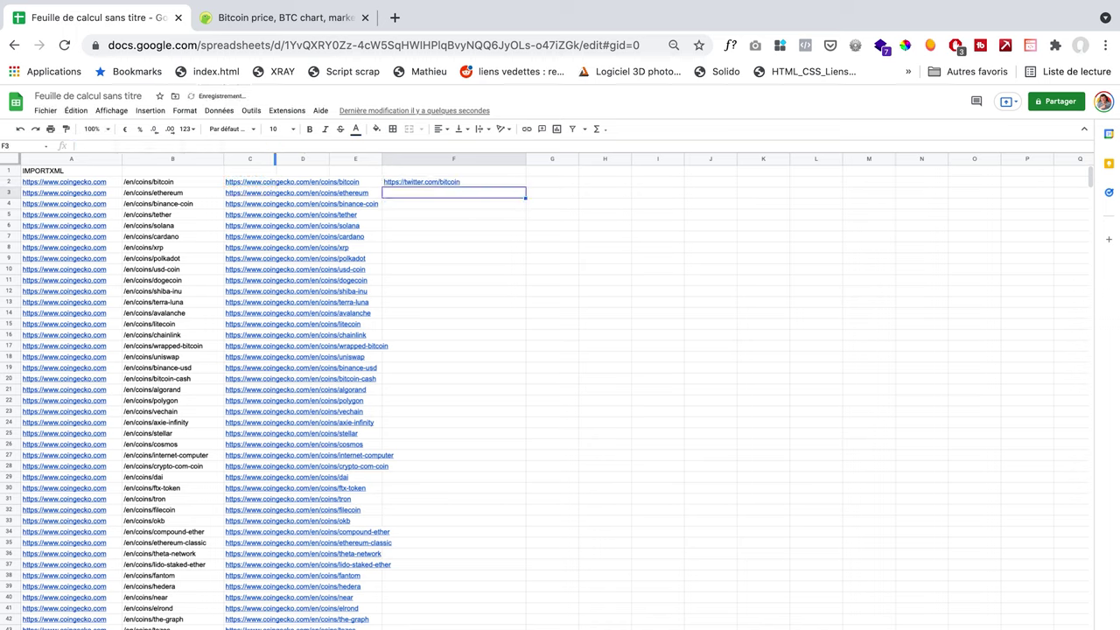
Fill F2's INDEX formula down through F30 to get the Twitter links of the first coins.
left_click(600, 280)
left_click(486, 182)
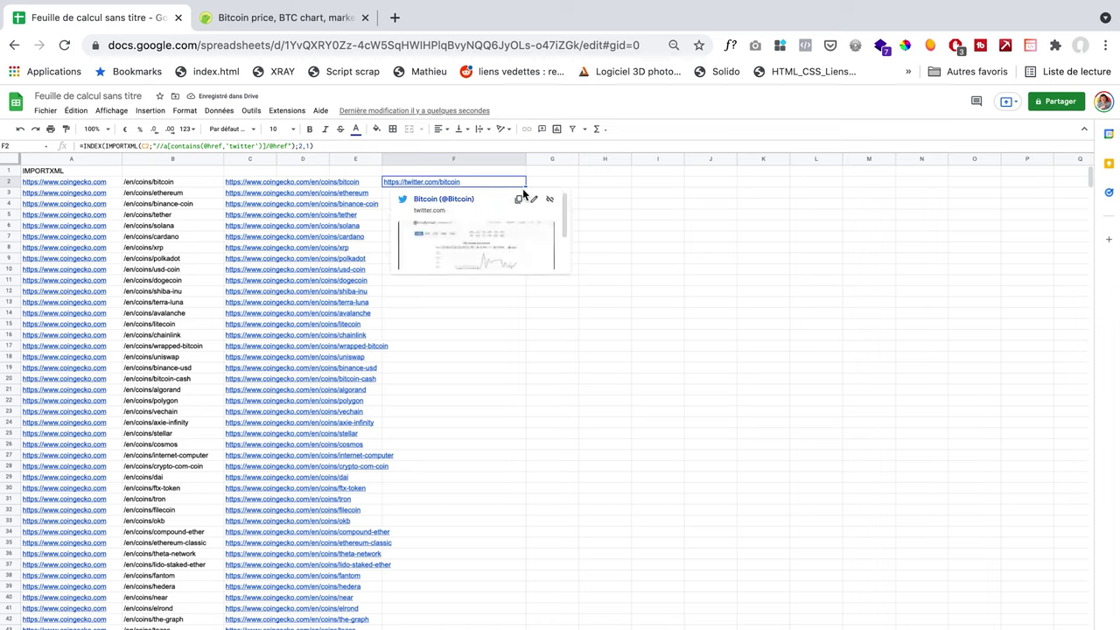
left_click_drag(524, 187, 617, 486)
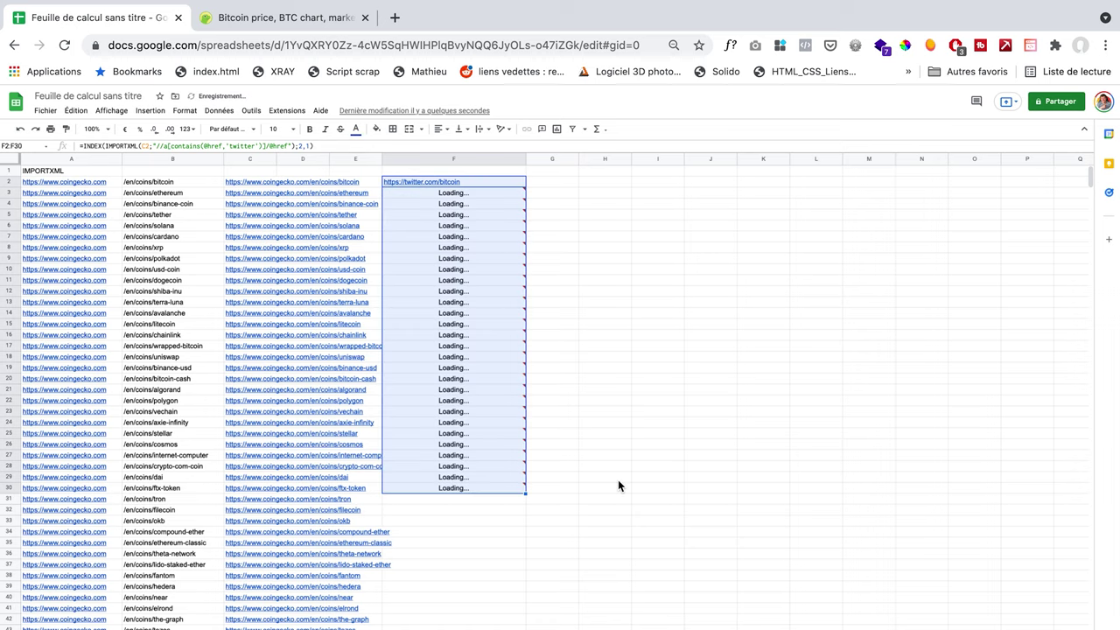
left_click(784, 479)
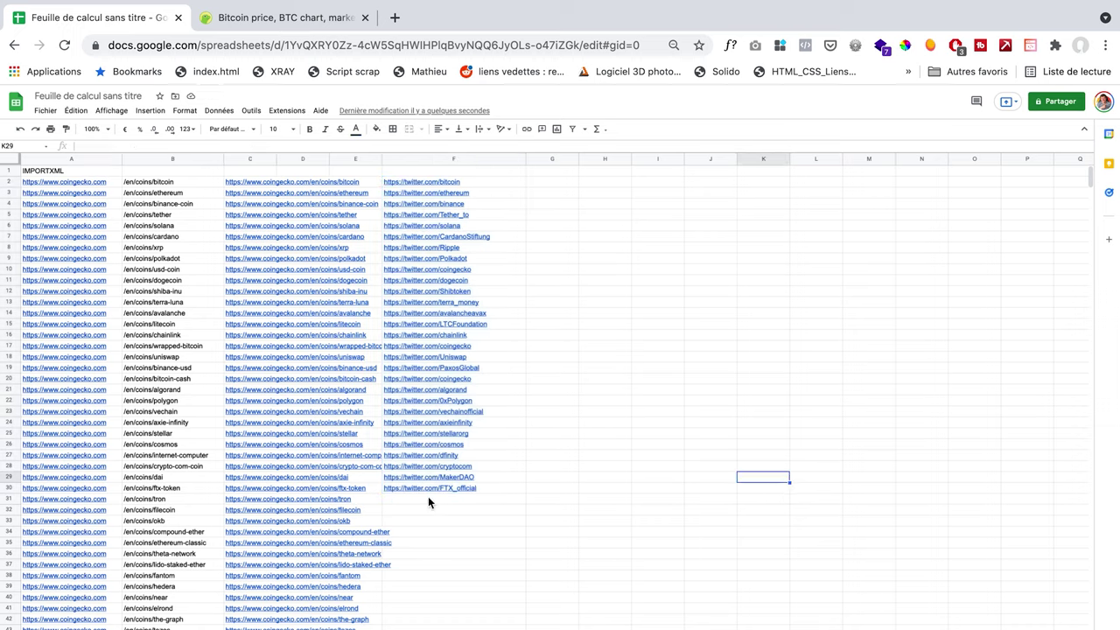
Extend the Twitter link formula from F30 down through F102 and look over the imported links.
left_click(486, 488)
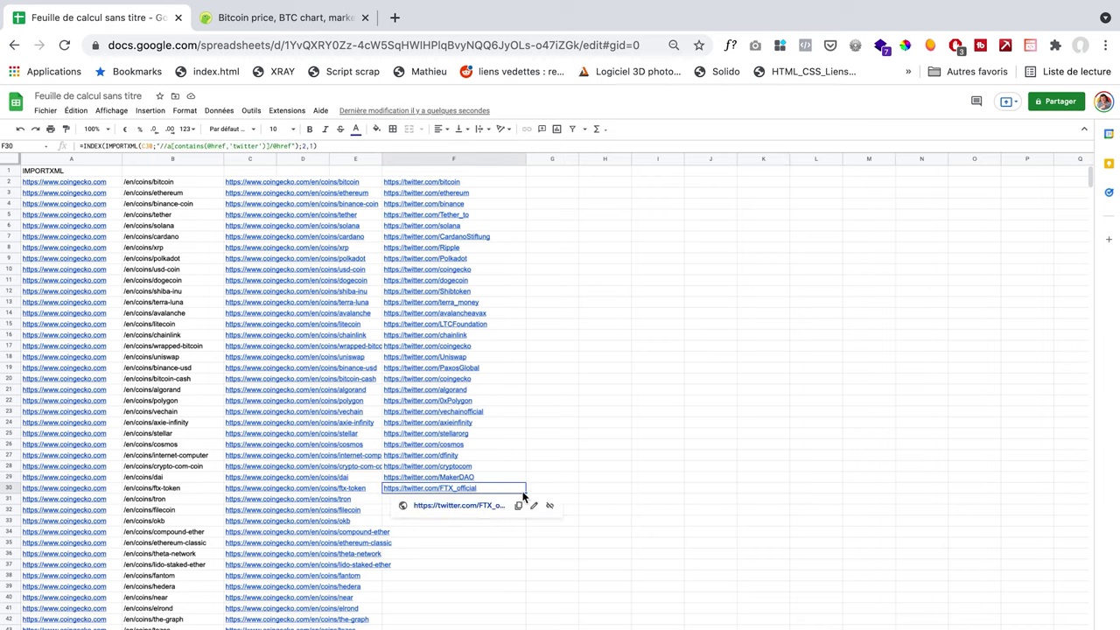
left_click_drag(526, 494, 511, 592)
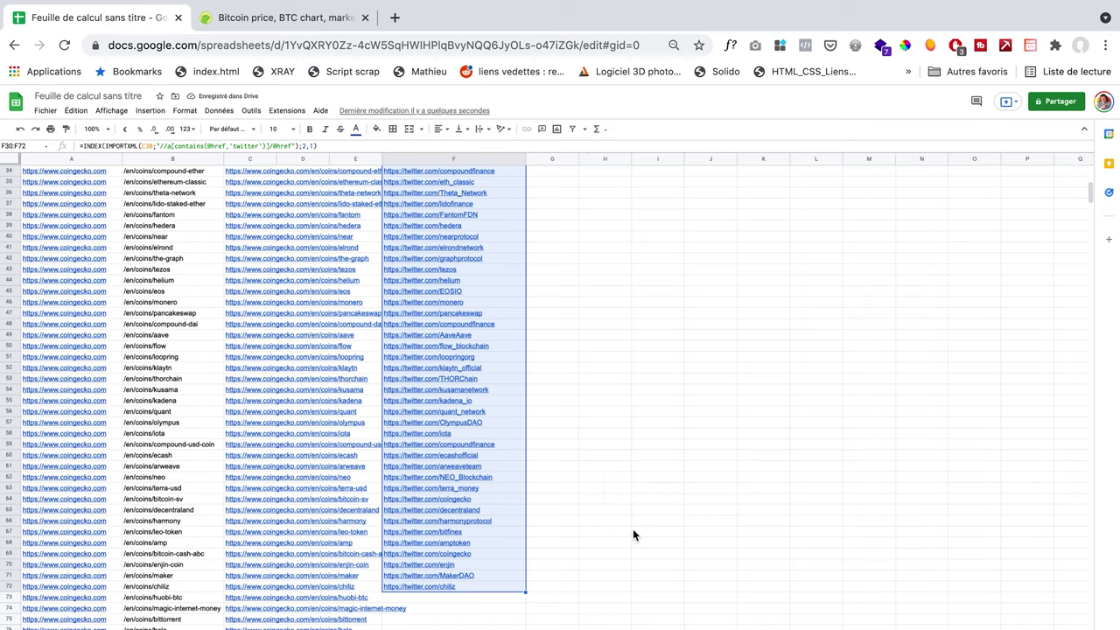
scroll(633, 535, "down", 5)
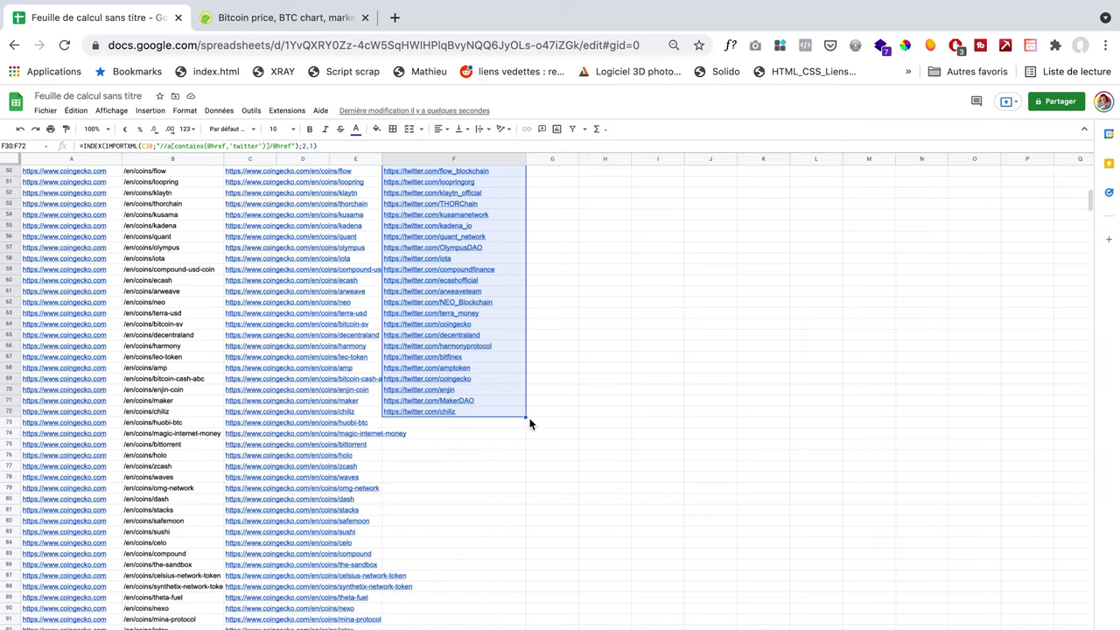
left_click_drag(525, 417, 492, 440)
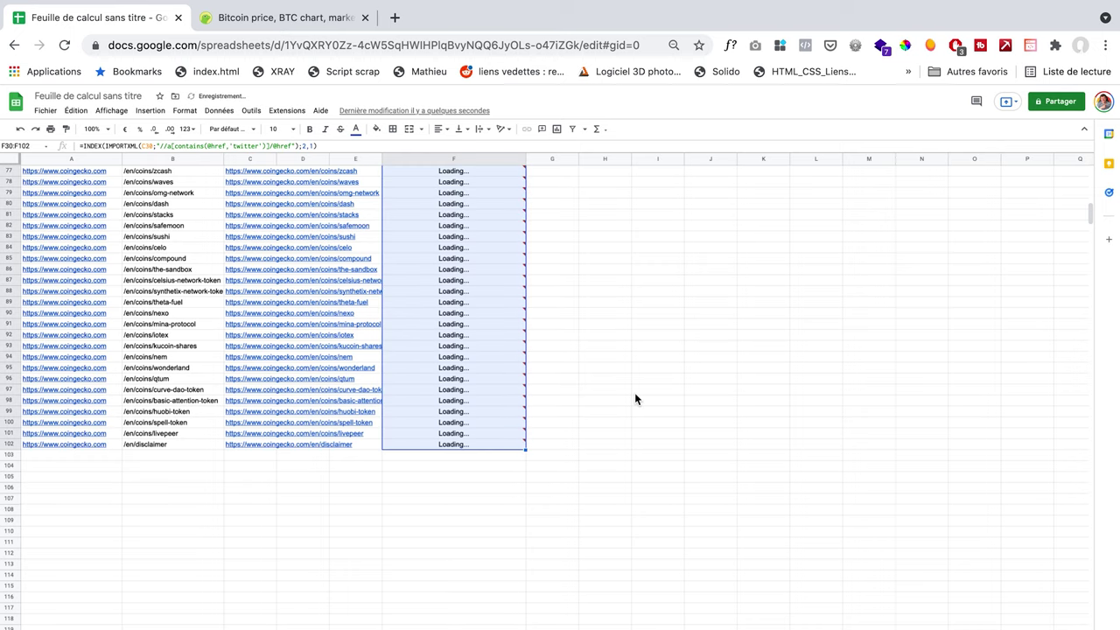
scroll(635, 399, "up", 5)
scroll(634, 392, "down", 5)
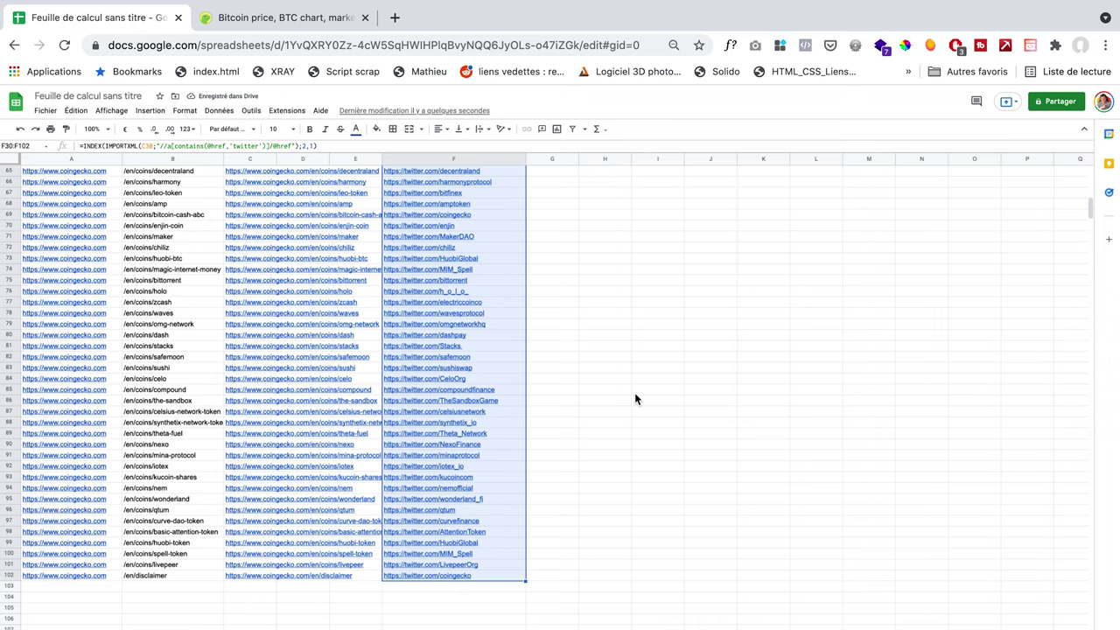
left_click(254, 19)
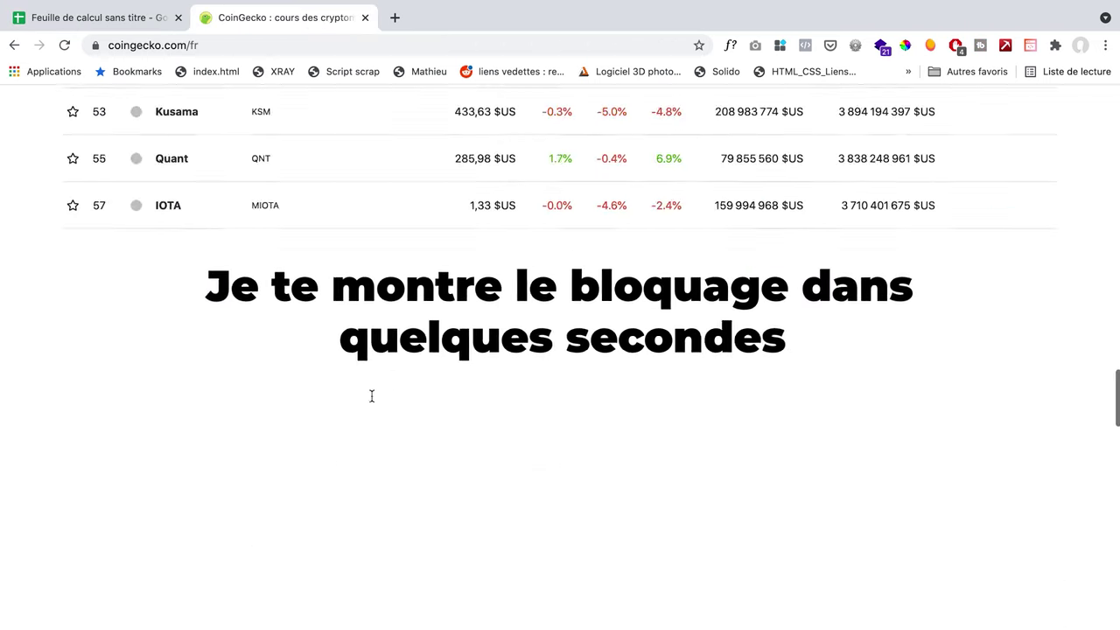
scroll(560, 350, "down", 5)
left_click(96, 18)
left_click(61, 455)
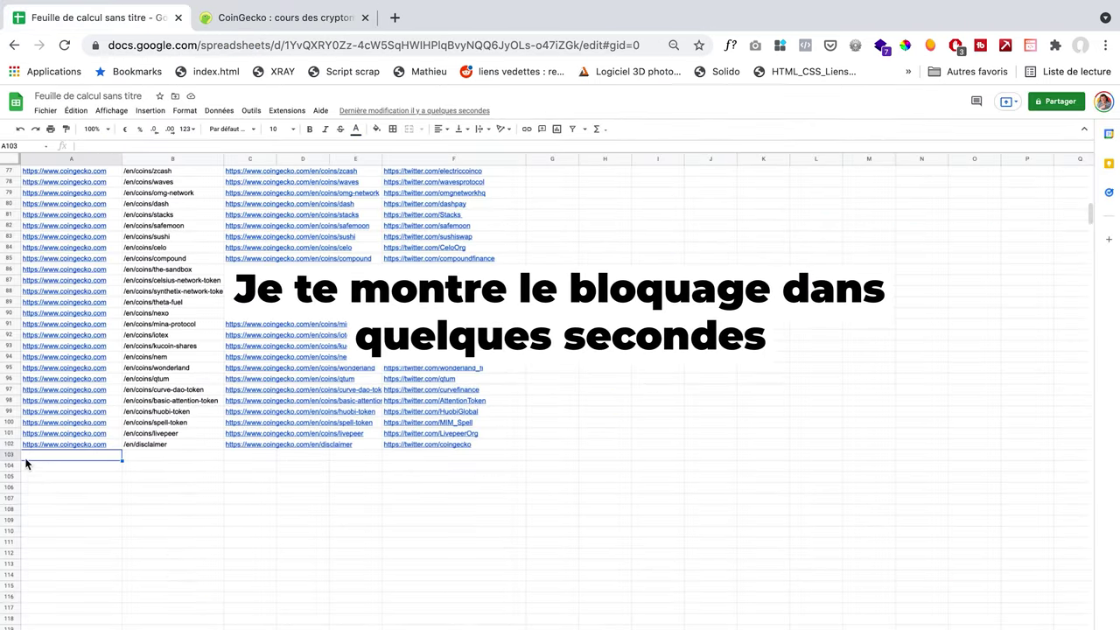
type("https://www.coingecko.com/fr?page=2")
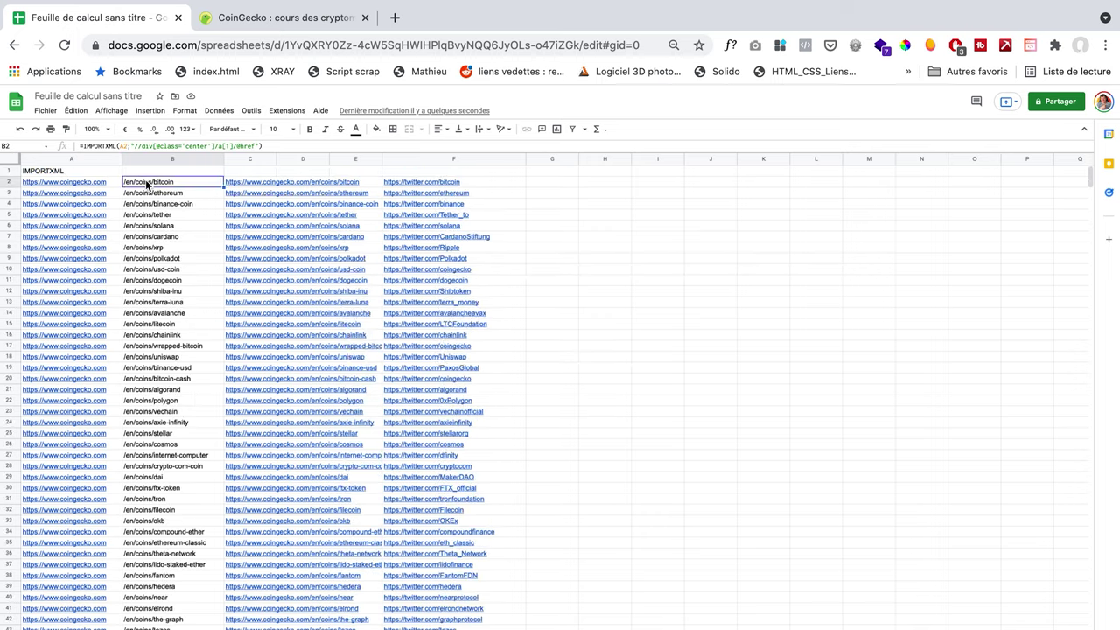
scroll(155, 350, "down", 10)
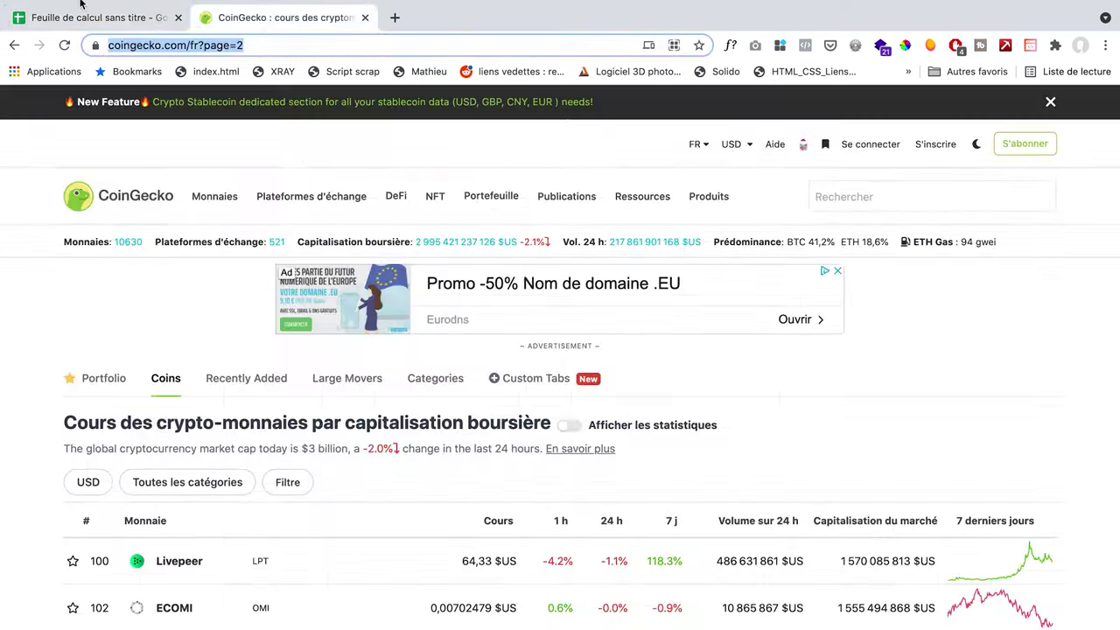
left_click(78, 11)
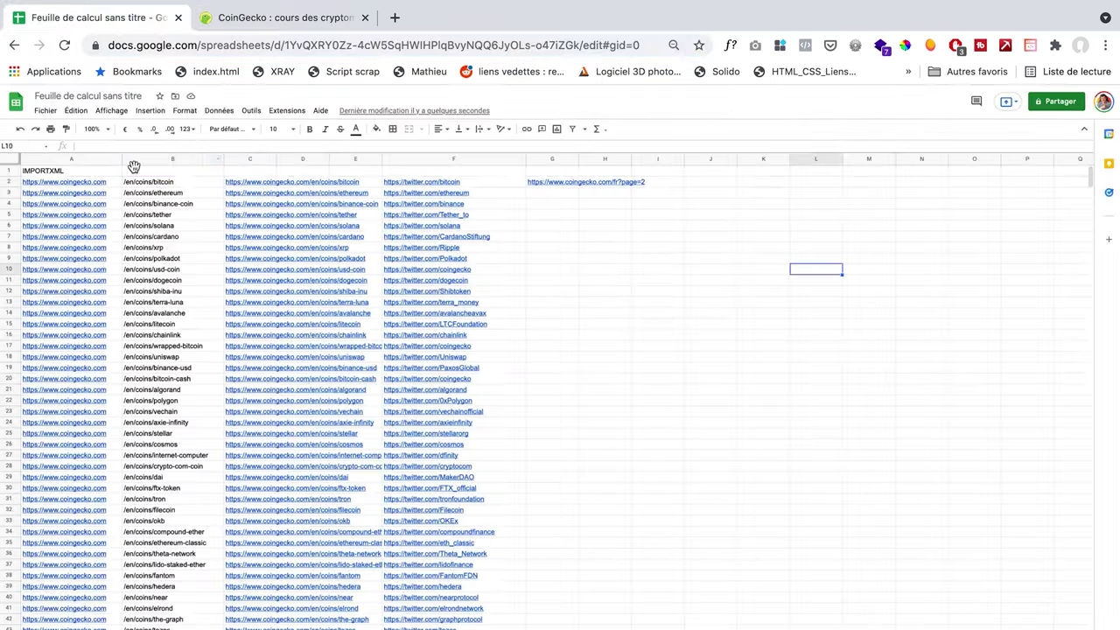
Build the full page 2 coin URLs in column I with the formula =A2&H2, filled down from I2.
type("=")
left_click(552, 181)
type("&")
left_click(604, 181)
key("Return")
left_click(639, 183)
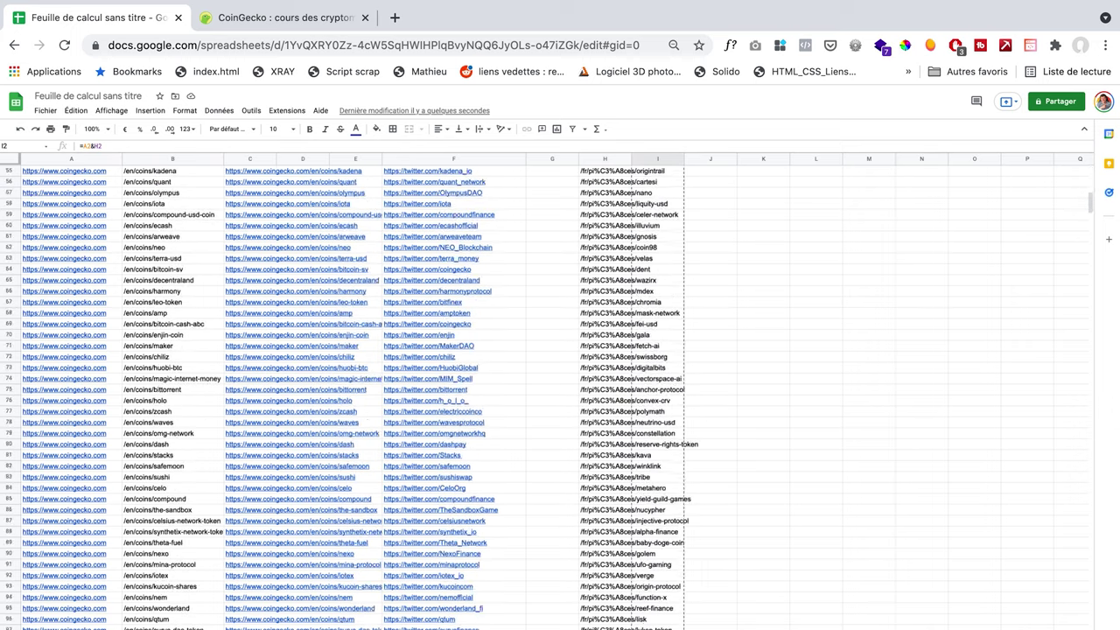
double_click(683, 187)
left_click(733, 184)
type("=INDEX(IMPORTXML(C2;\"//a[contains(@href,'twitter')]/@href\");2;1)")
double_click(735, 183)
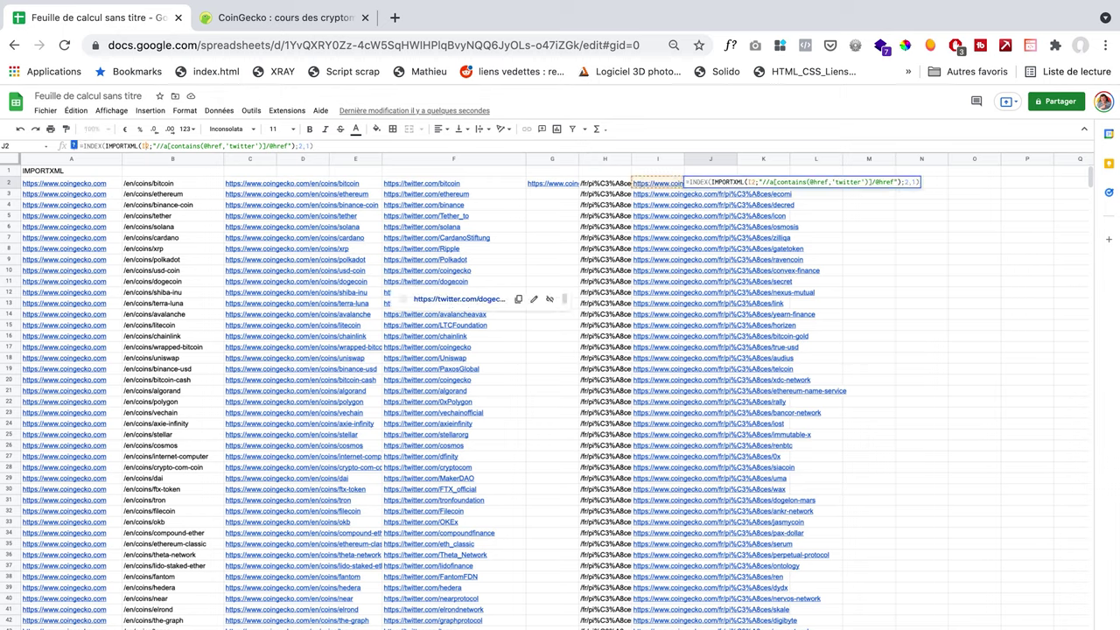
key("ctrl+Return")
scroll(718, 453, "down", 10)
left_click(858, 464)
Look through column J to check which page 2 Twitter links have been imported and which are still loading.
scroll(858, 386, "up", 10)
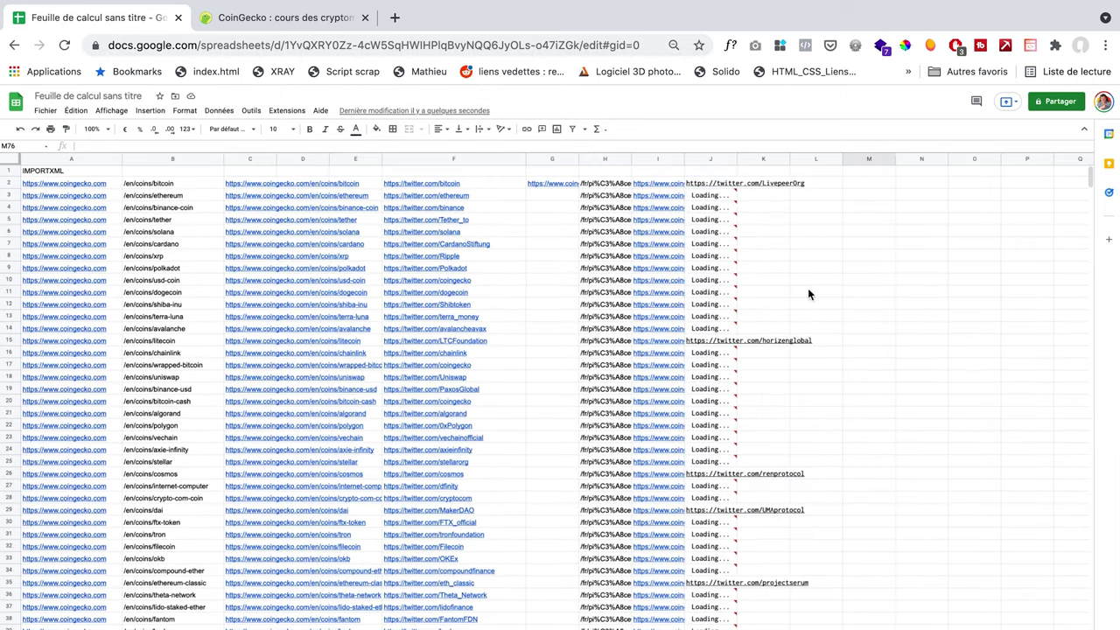
scroll(899, 376, "down", 9)
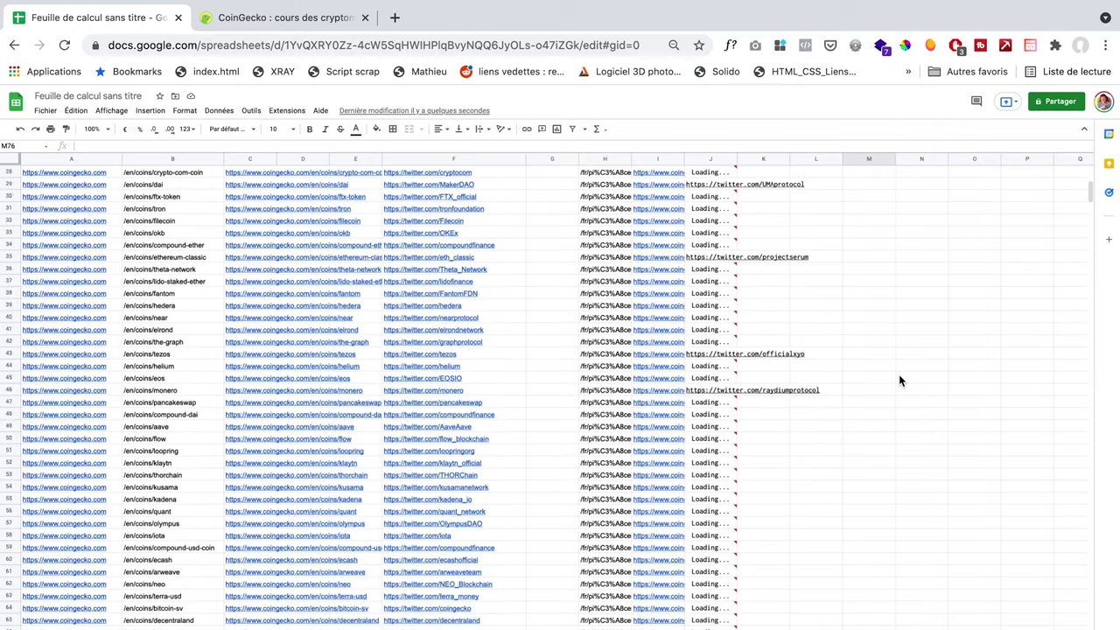
scroll(898, 373, "down", 9)
scroll(898, 373, "right", 1)
scroll(899, 378, "down", 1)
scroll(898, 378, "left", 1)
scroll(897, 378, "down", 8)
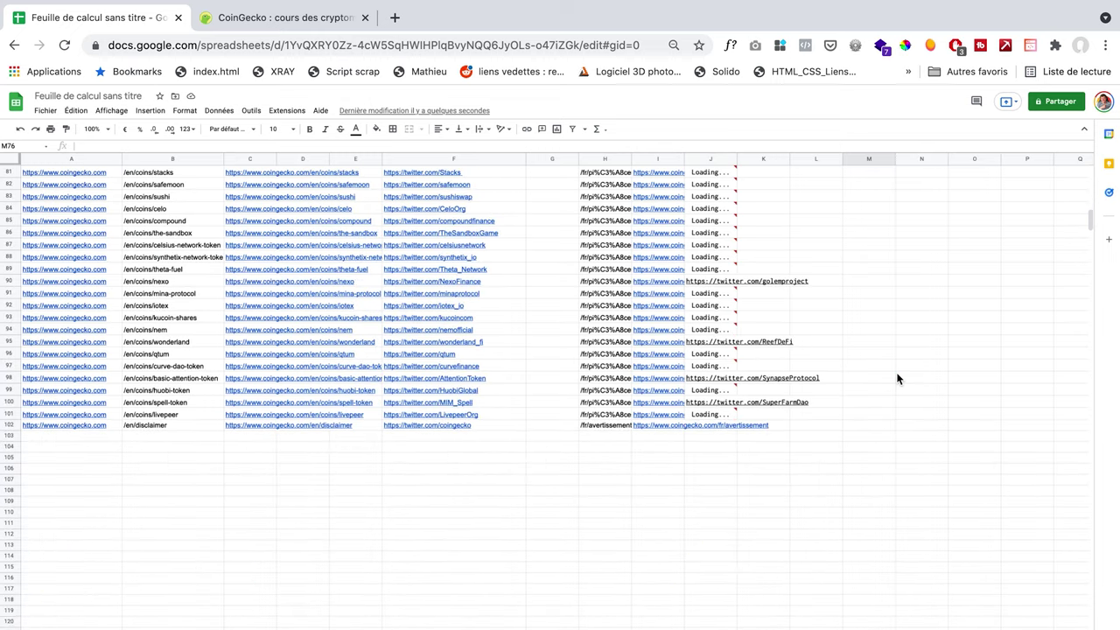
scroll(897, 378, "up", 15)
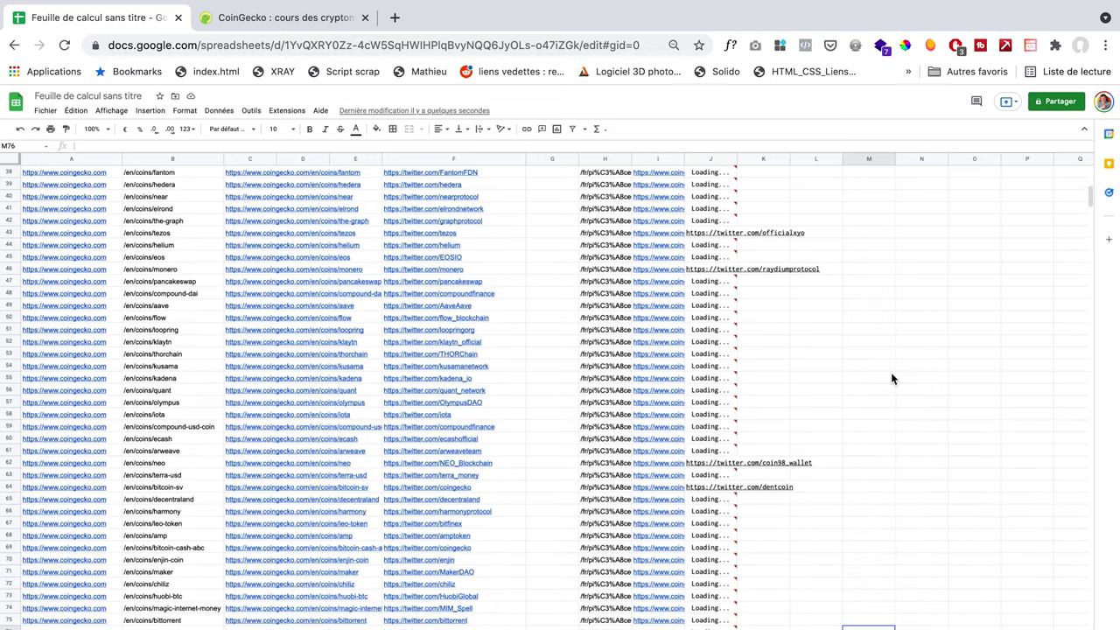
scroll(891, 372, "up", 2)
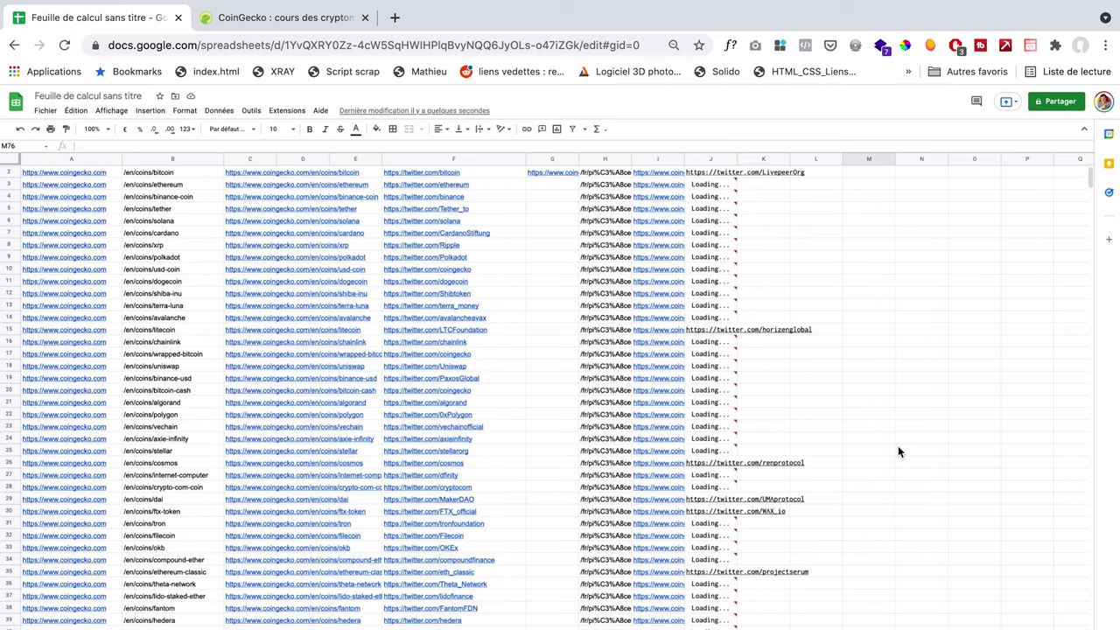
scroll(898, 452, "up", 11)
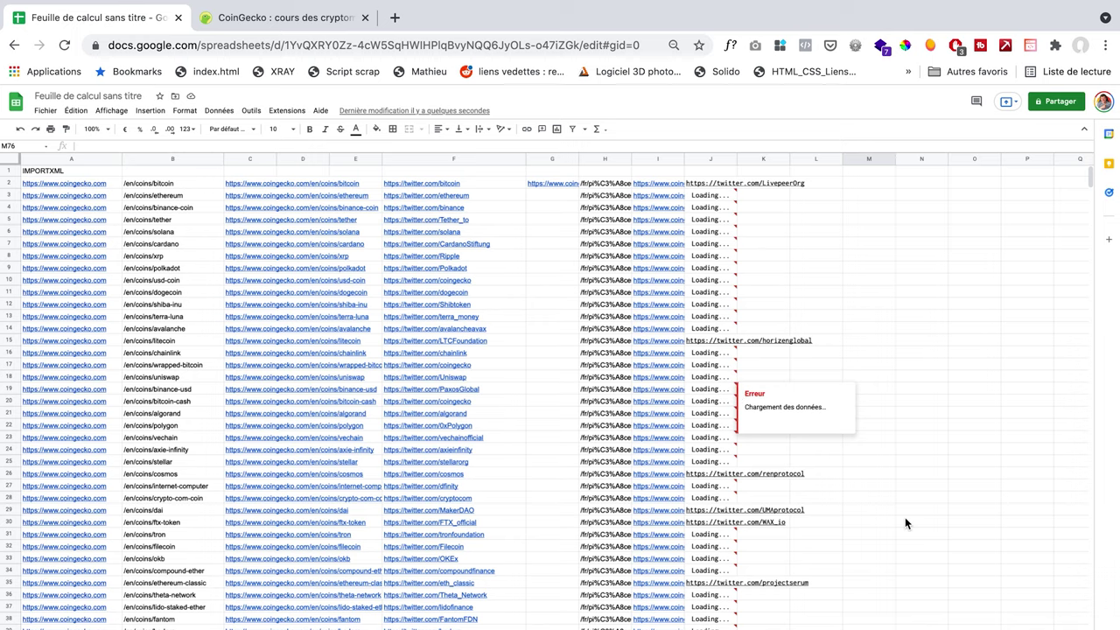
scroll(905, 517, "down", 10)
scroll(905, 524, "down", 8)
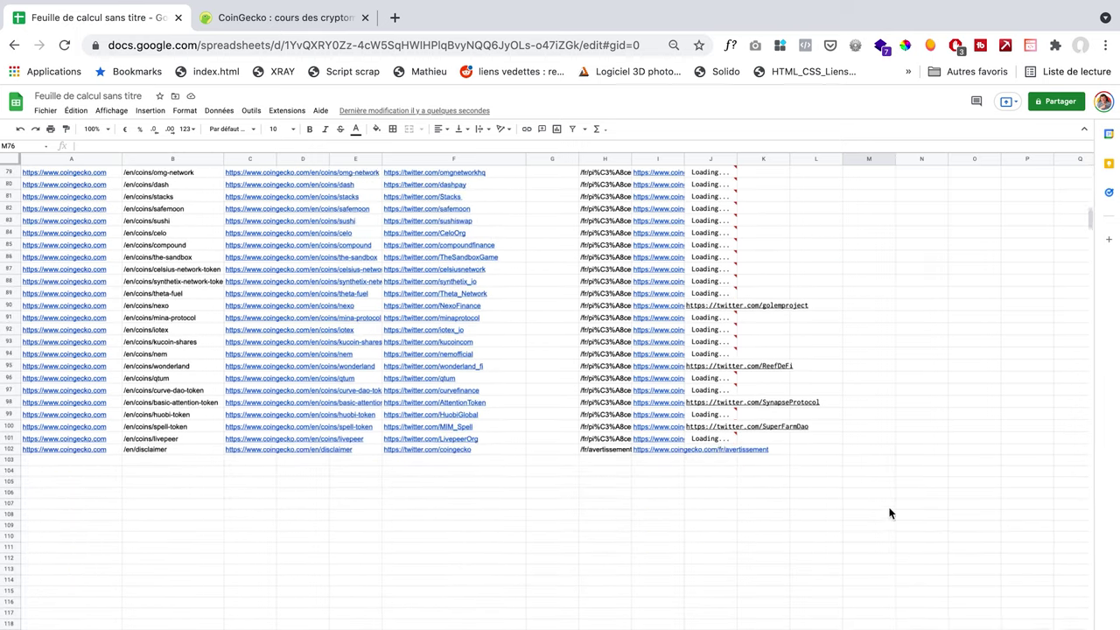
scroll(821, 235, "up", 4)
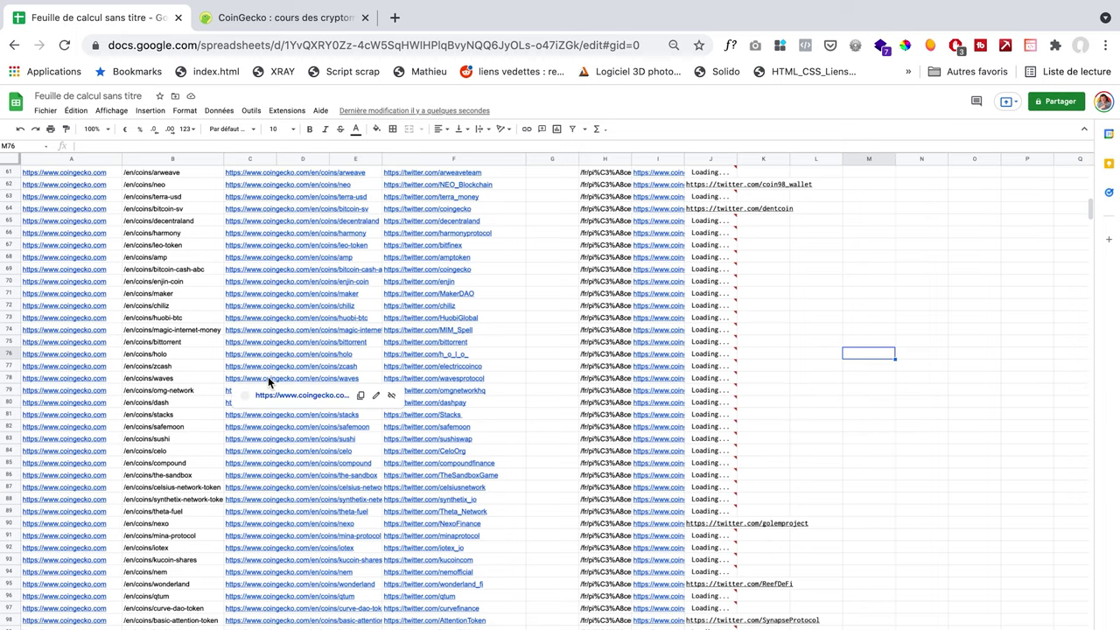
scroll(267, 382, "down", 13)
scroll(267, 383, "up", 20)
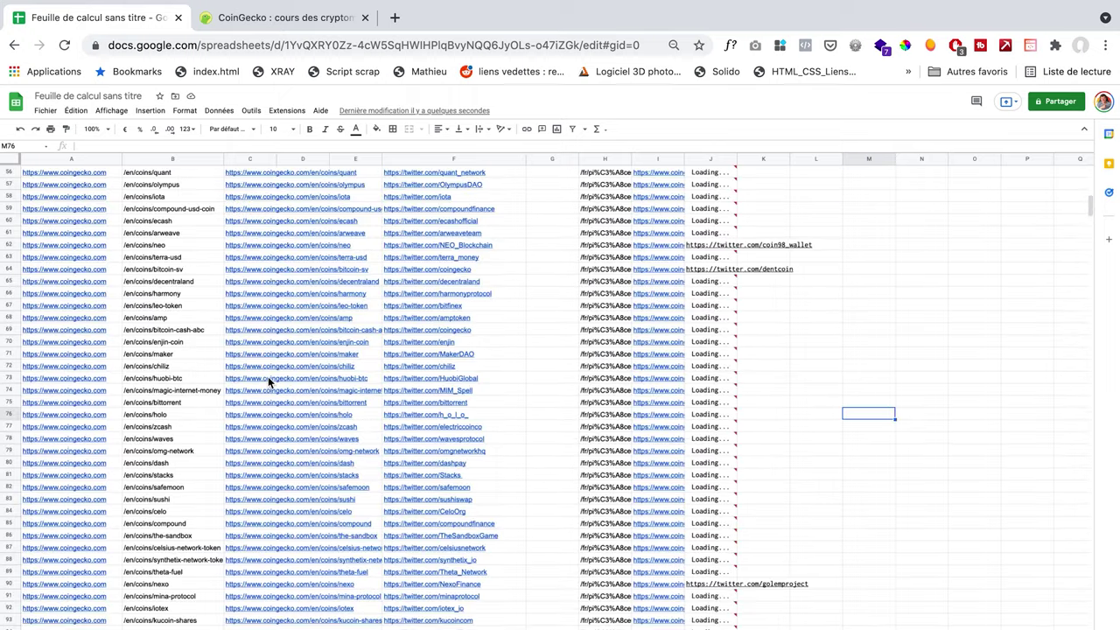